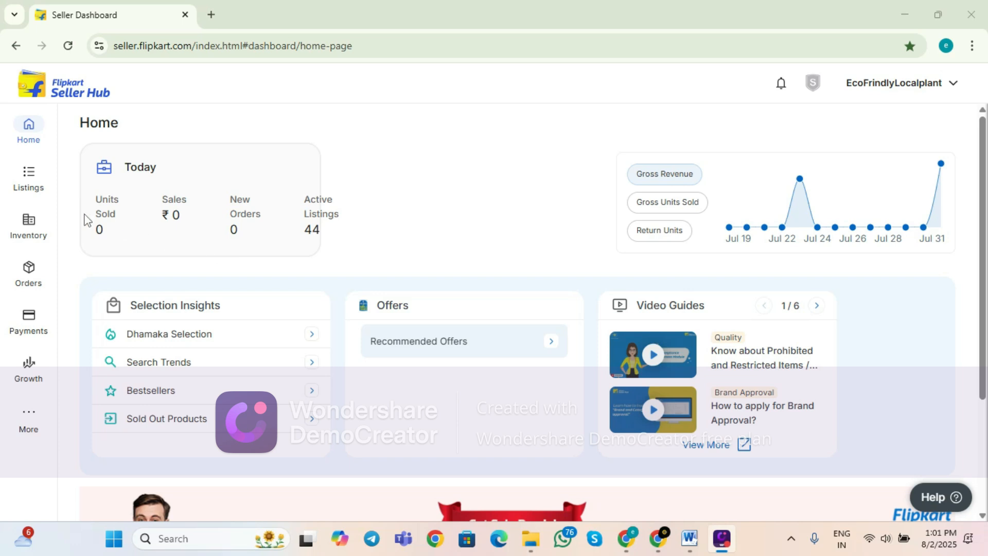
Step: Start a new single listing, dismissing the new-page introduction and the single-listing tutorial video
mouse_move(28, 180)
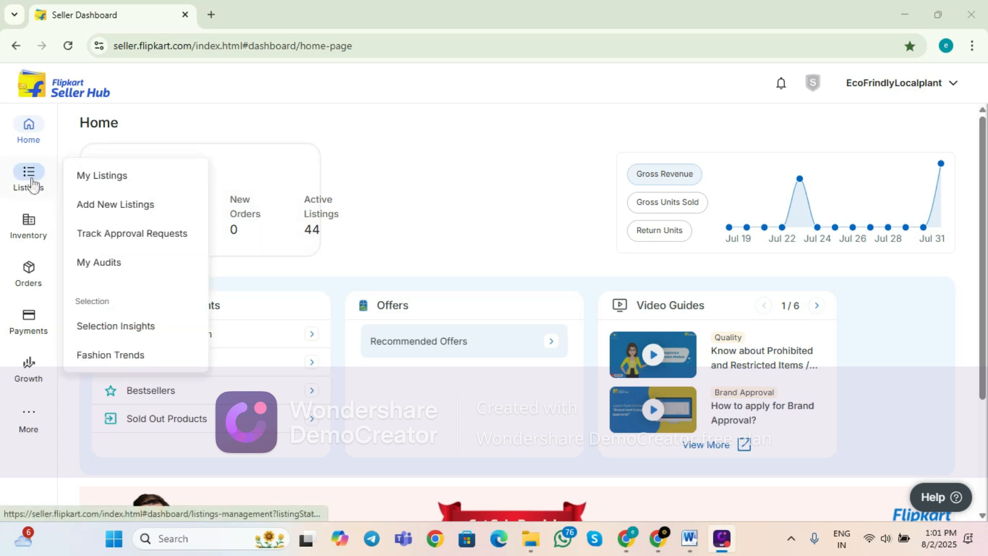
click(106, 209)
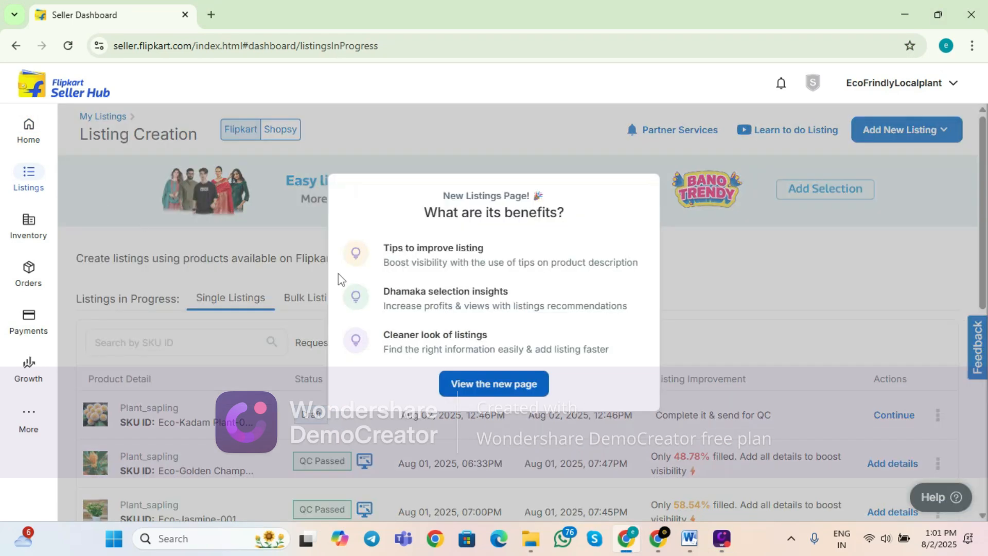
click(527, 384)
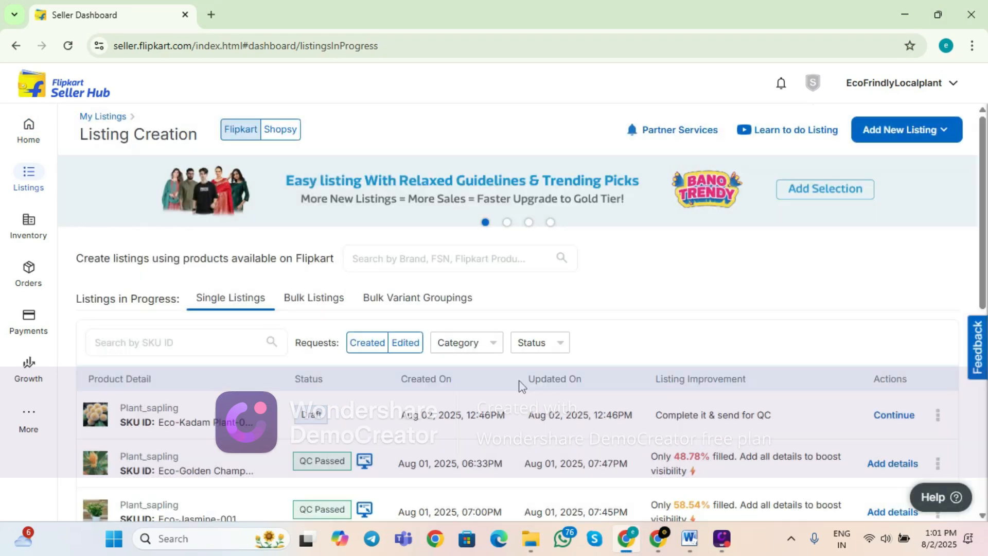
click(926, 134)
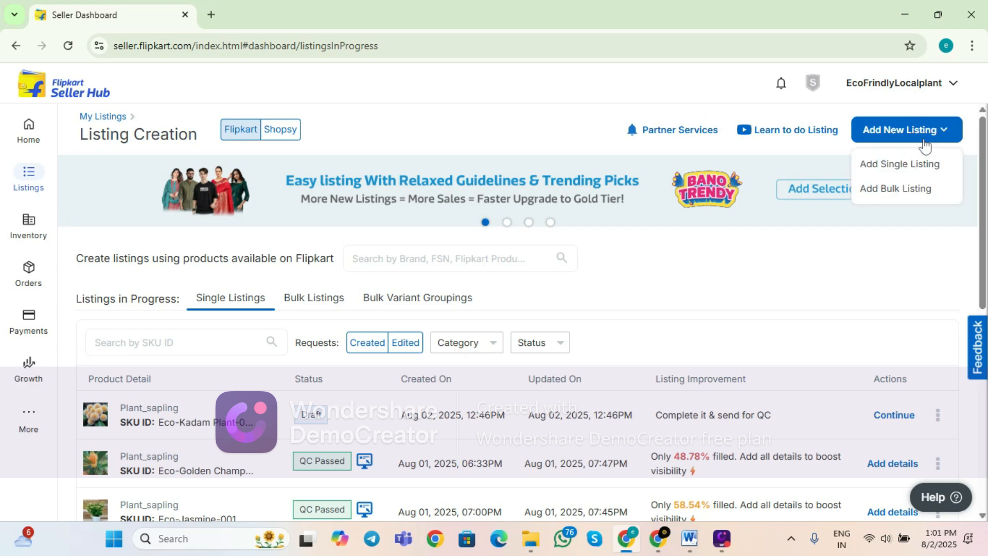
click(912, 165)
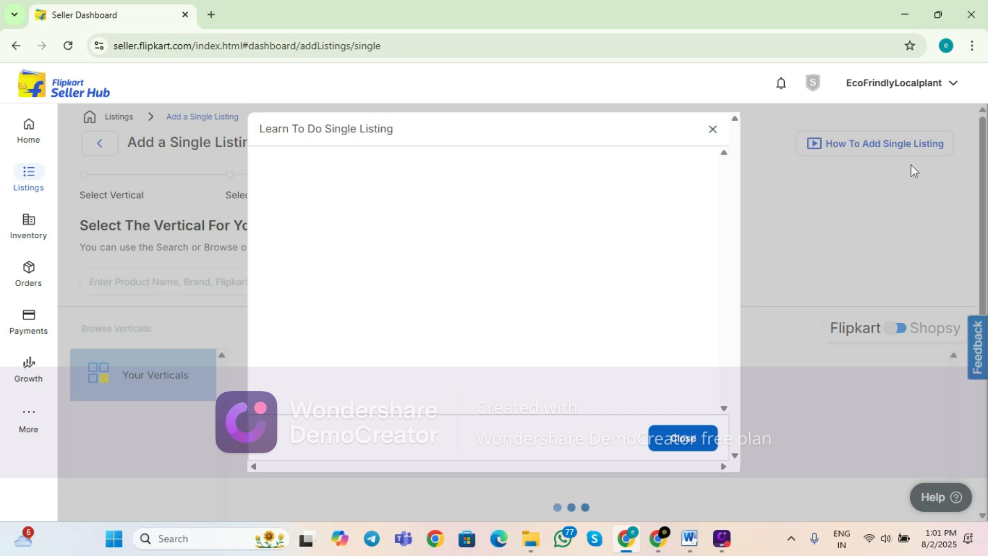
click(683, 438)
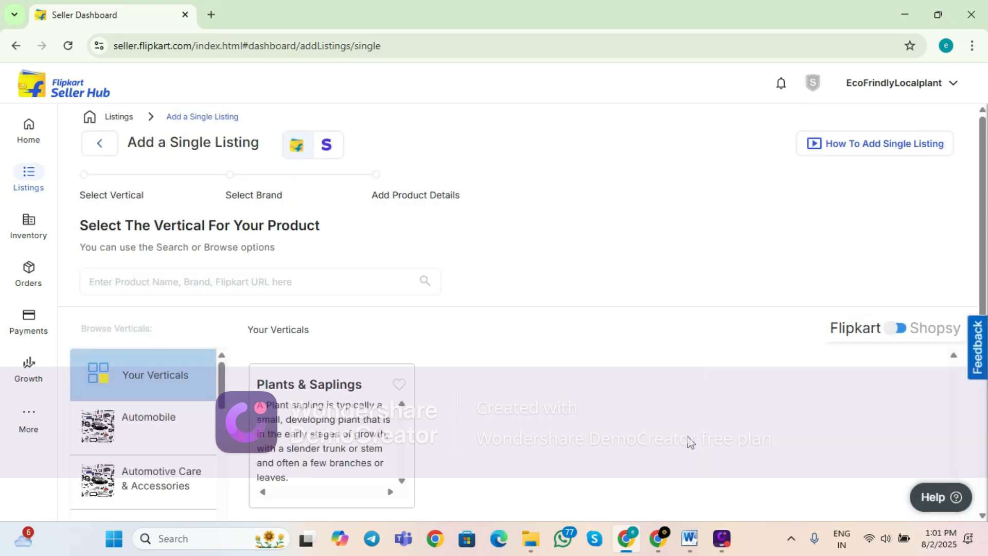
Step: Set the product's vertical to Home Decor / Garden Decor / Plants & Saplings
scroll(360, 278, down, 3)
scroll(368, 267, down, 1)
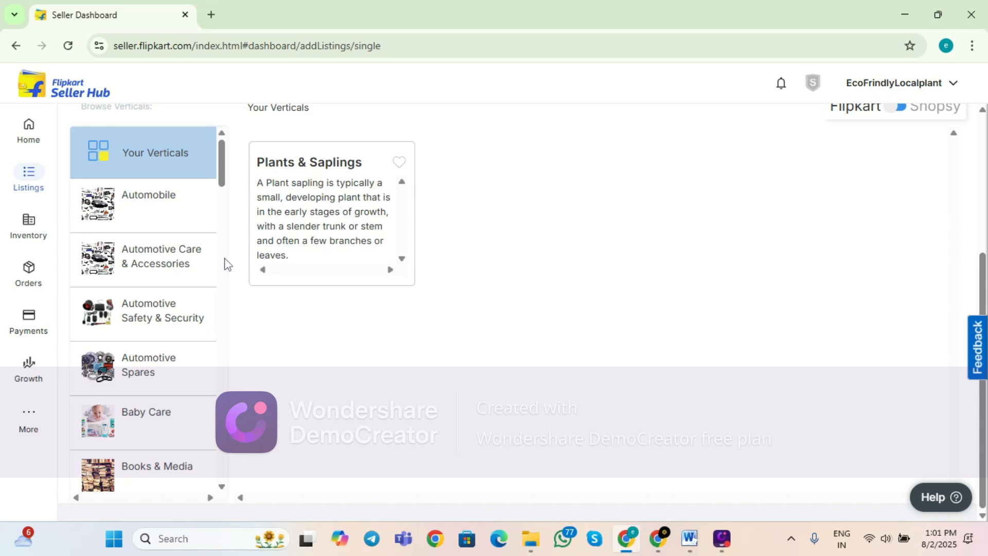
scroll(227, 264, up, 3)
scroll(225, 264, down, 5)
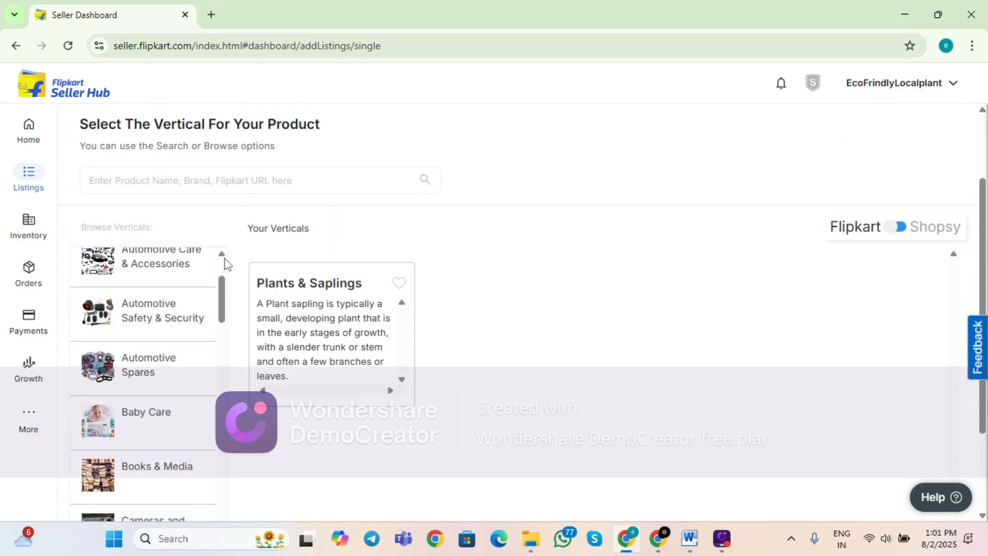
scroll(173, 324, down, 7)
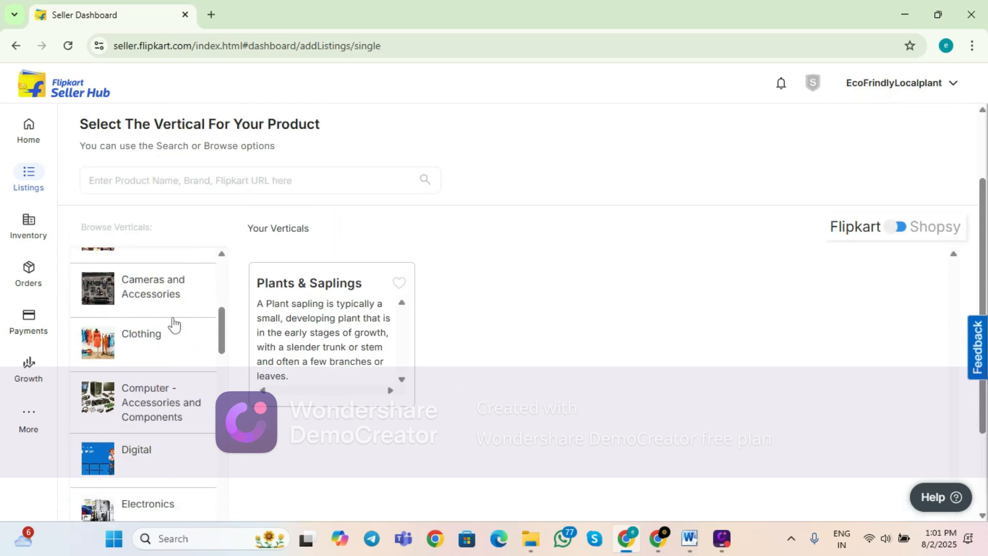
scroll(173, 324, down, 5)
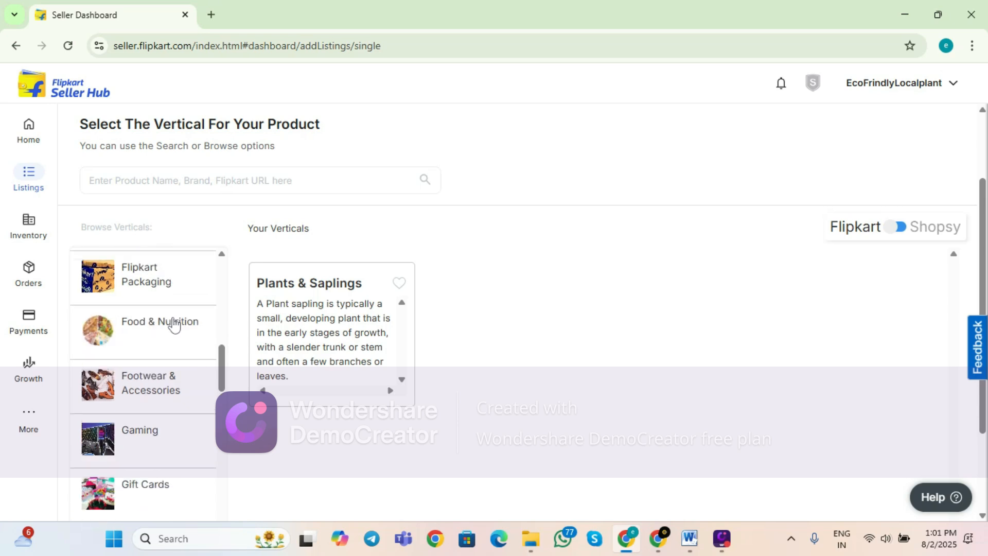
scroll(173, 324, down, 2)
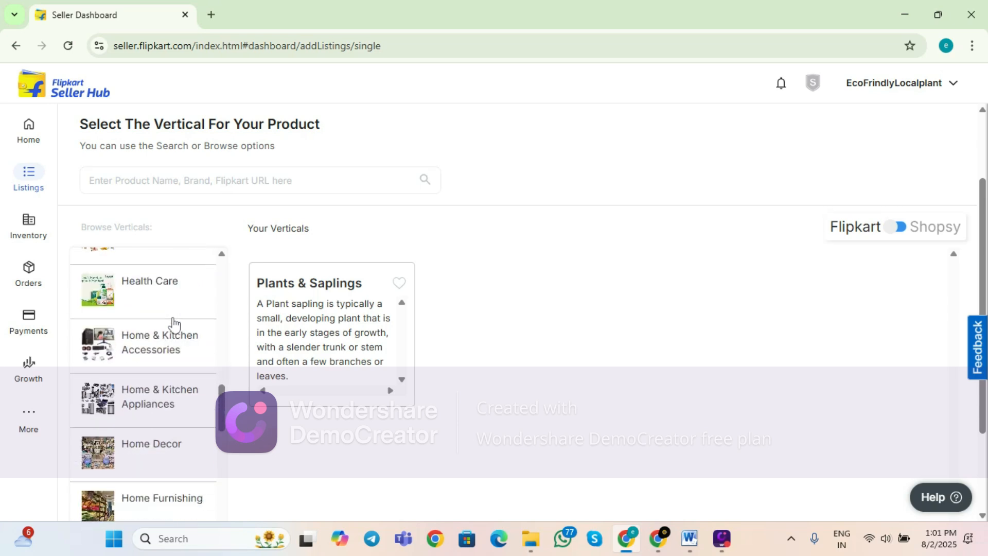
click(149, 463)
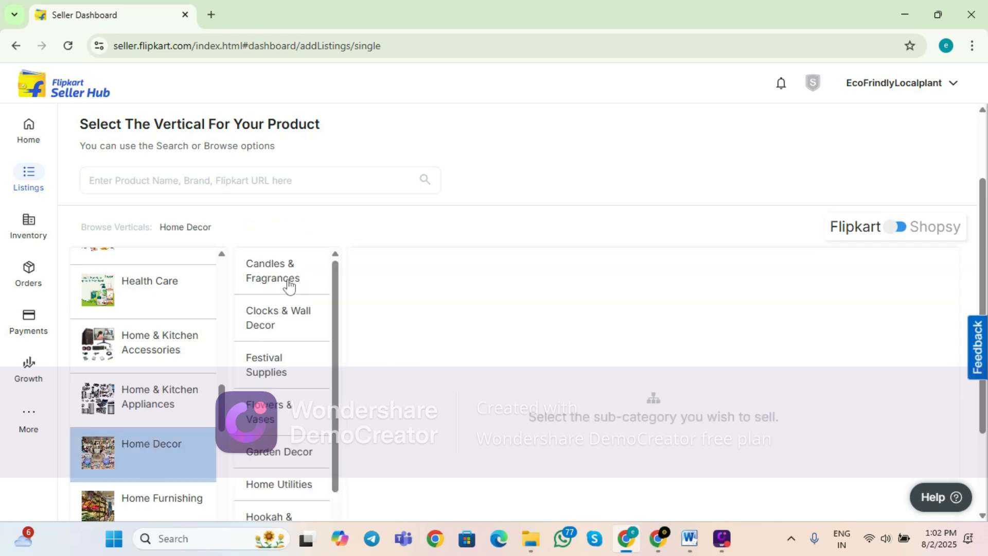
click(273, 462)
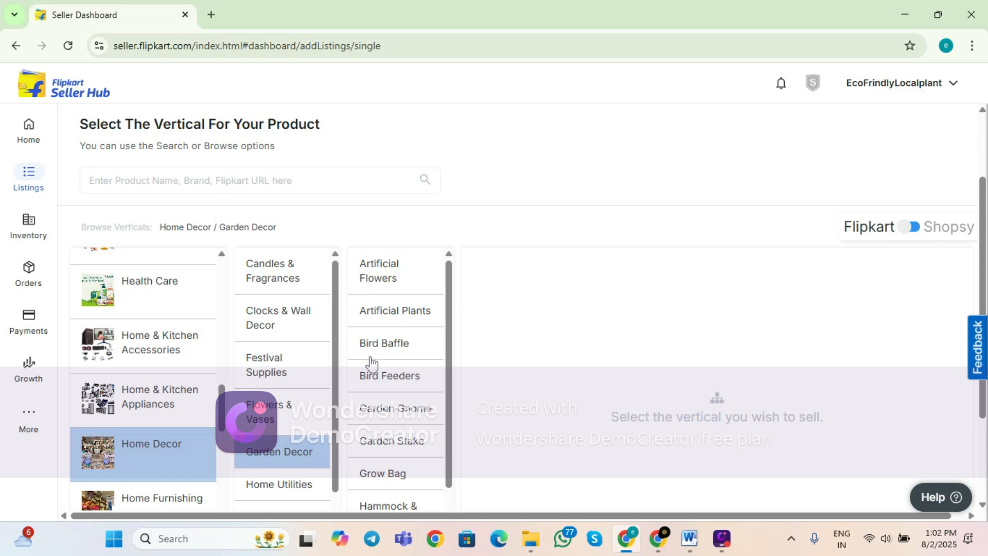
scroll(383, 353, down, 3)
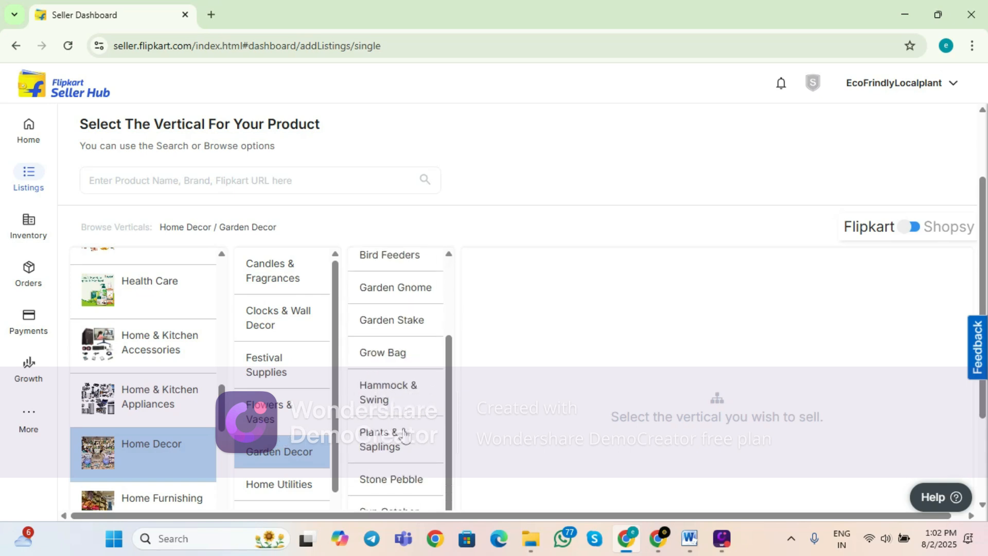
click(377, 437)
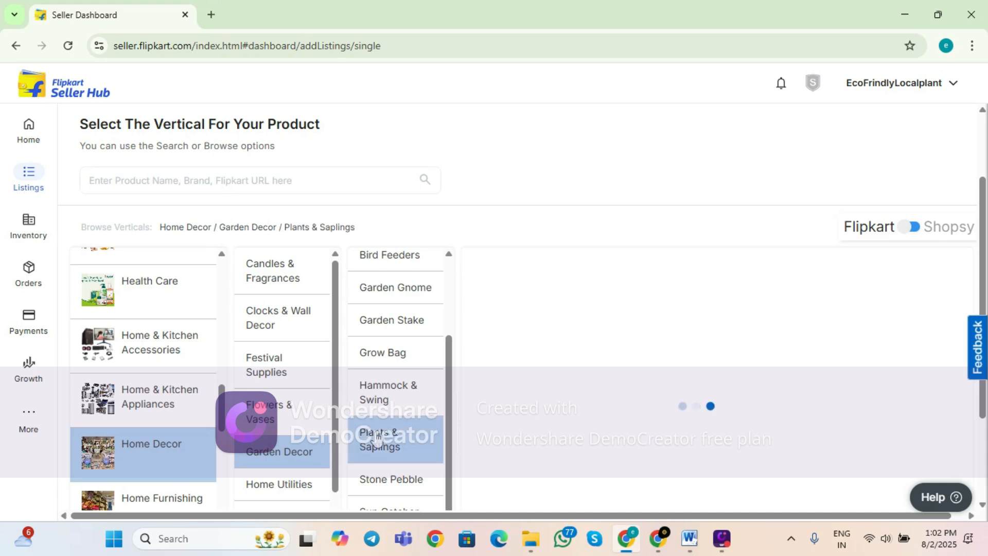
Step: Review the products allowed in Plant Sapling and proceed to brand selection from the Flower product
scroll(757, 285, down, 3)
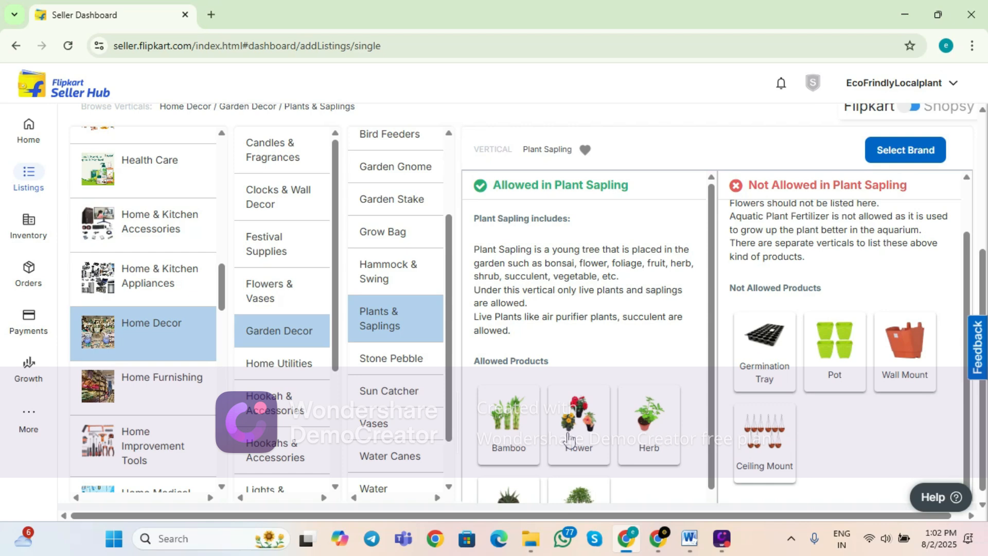
mouse_move(568, 439)
scroll(625, 353, down, 2)
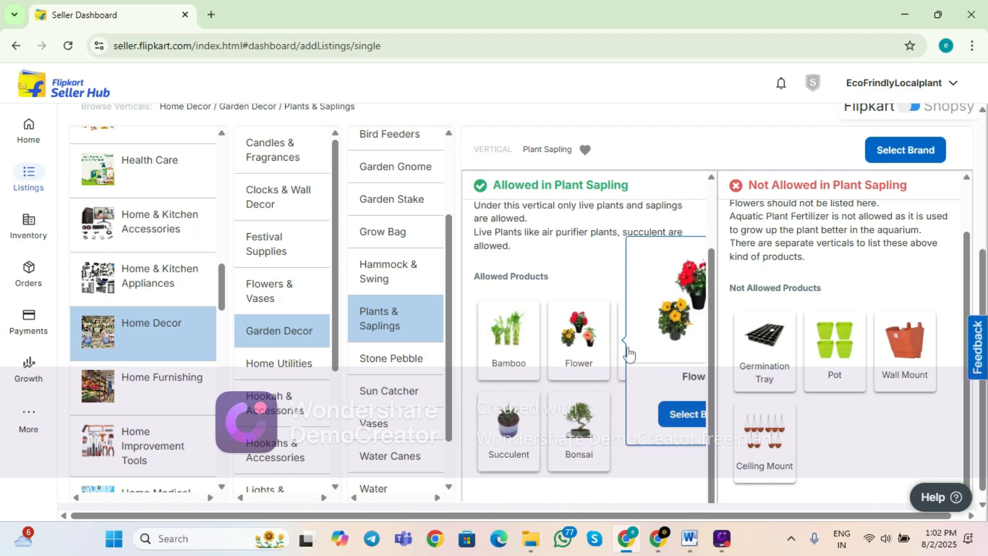
click(688, 417)
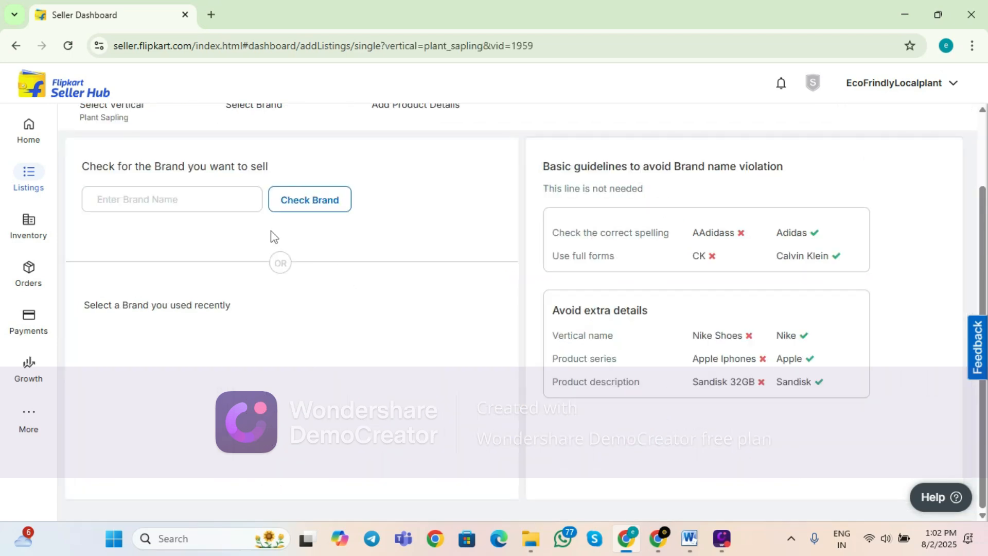
Step: Check the brand name Eco Friendly Local Plant and create a new listing under it
click(177, 203)
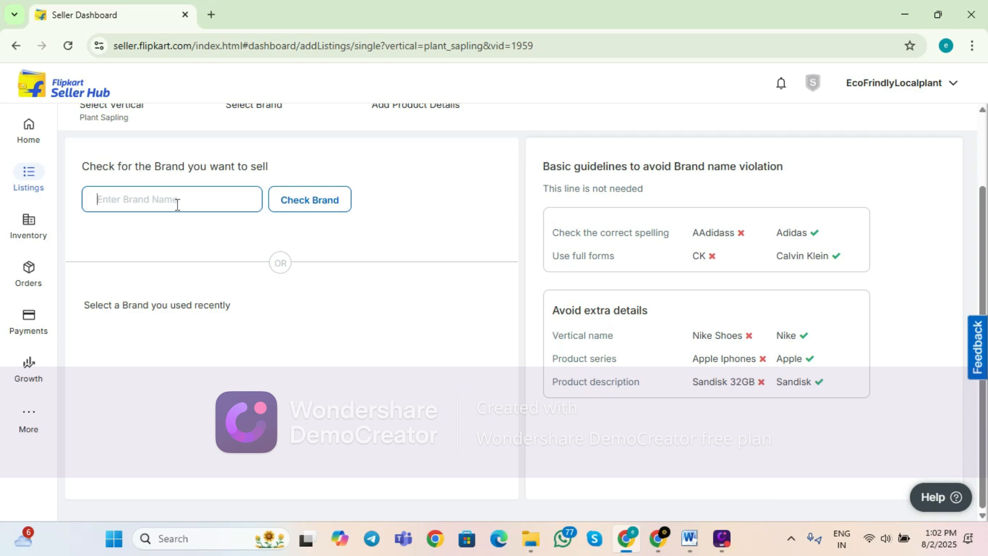
text(Eco)
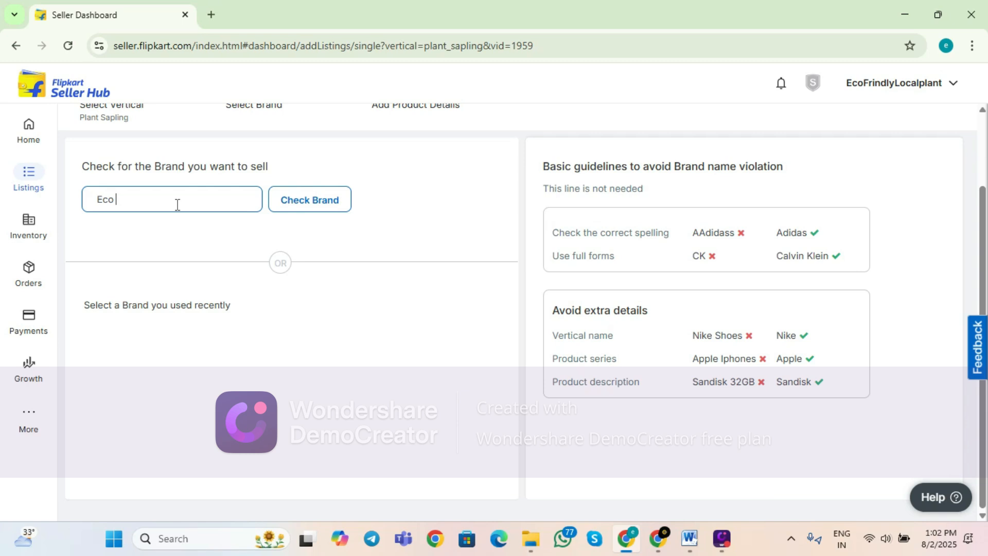
text(Friendly Local Plant)
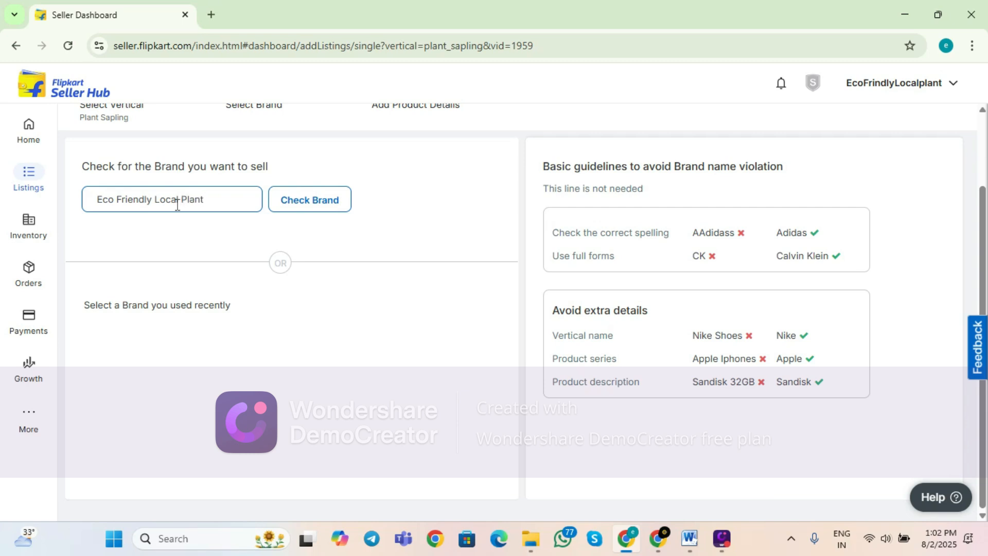
click(310, 208)
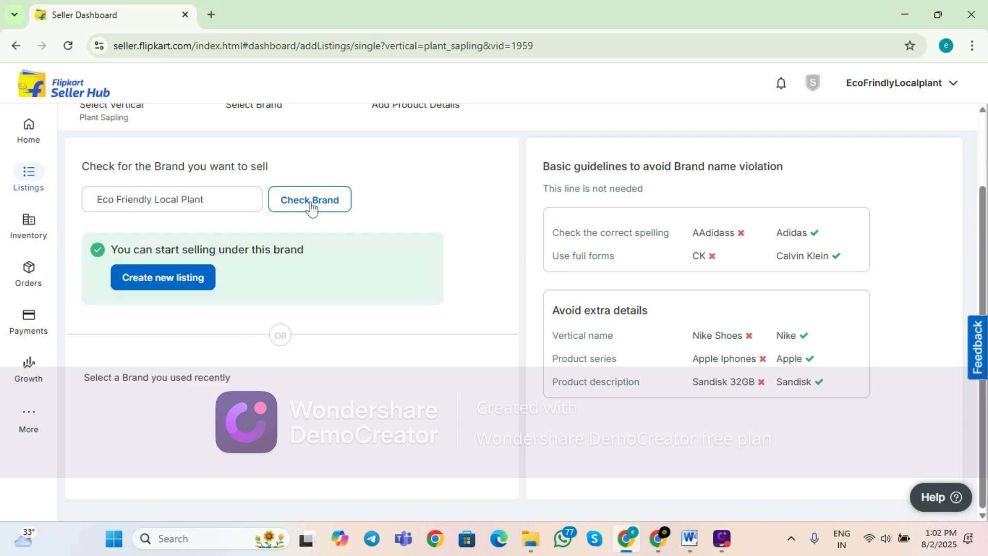
click(156, 285)
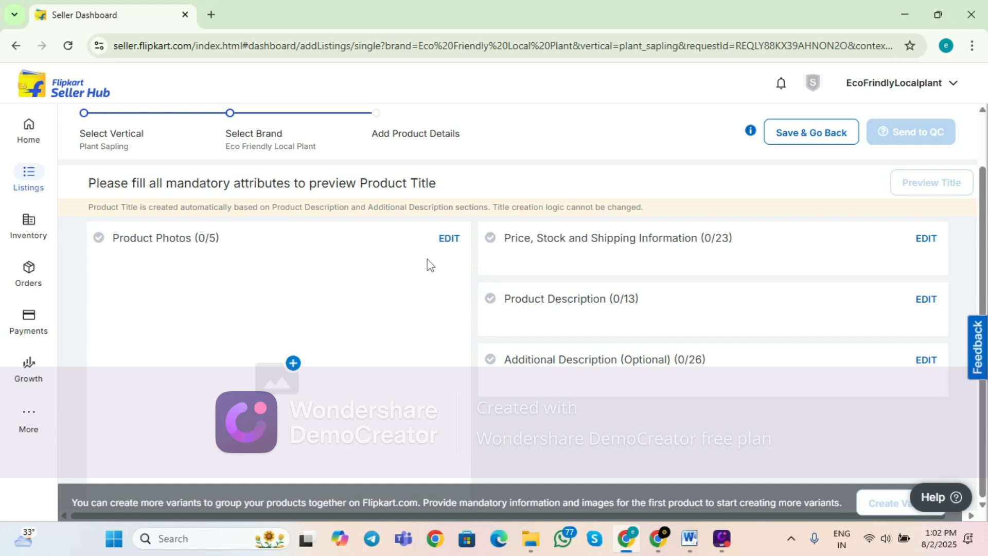
click(449, 239)
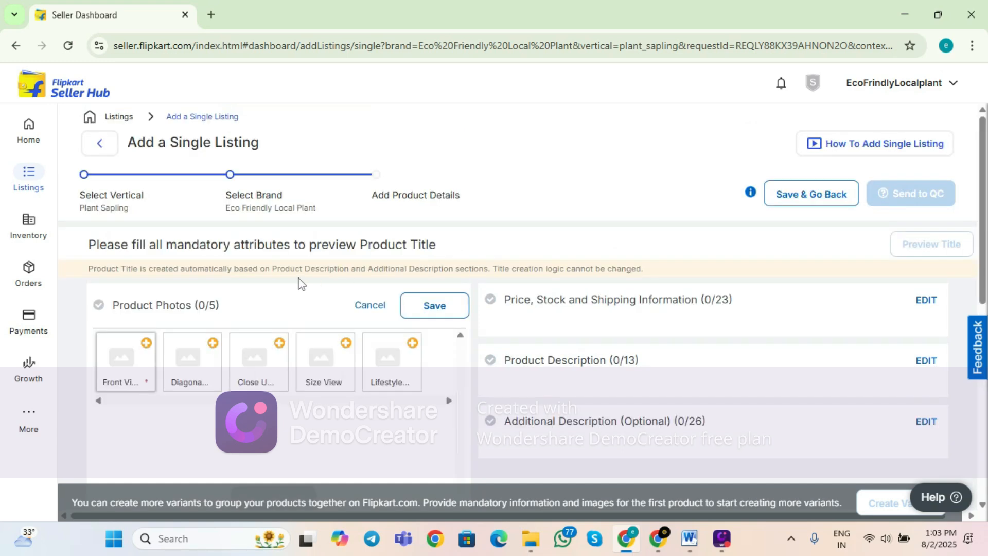
scroll(292, 284, down, 2)
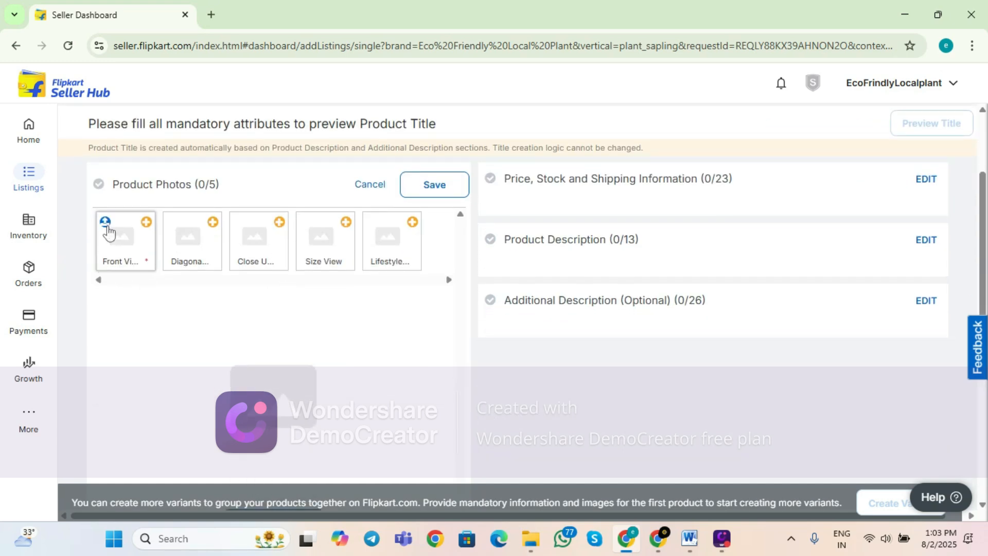
click(106, 227)
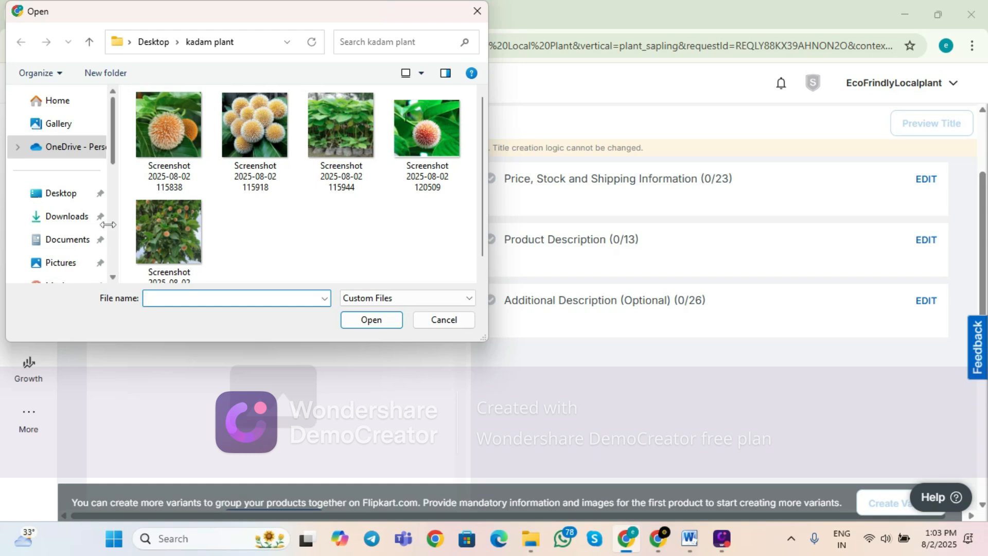
click(246, 122)
double_click(246, 122)
mouse_move(195, 252)
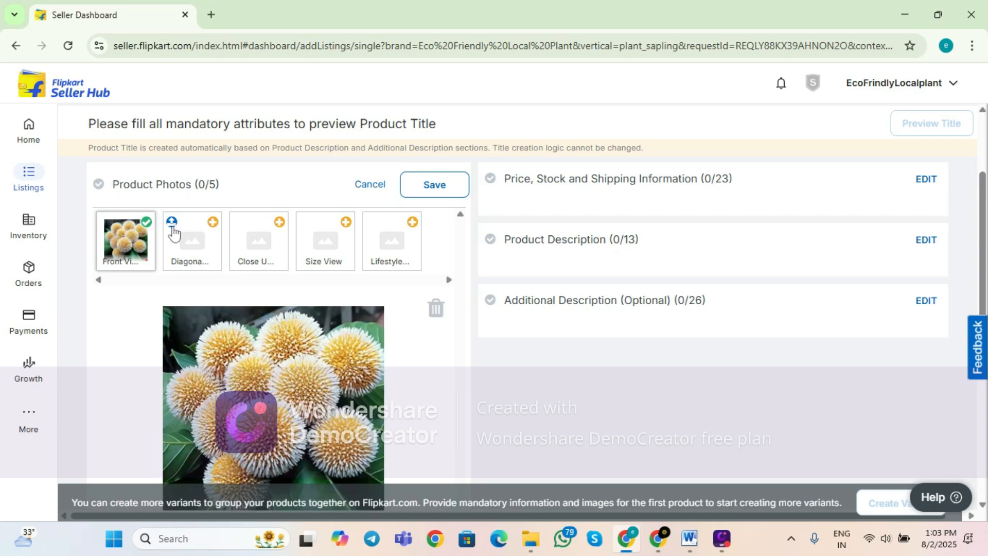
click(173, 227)
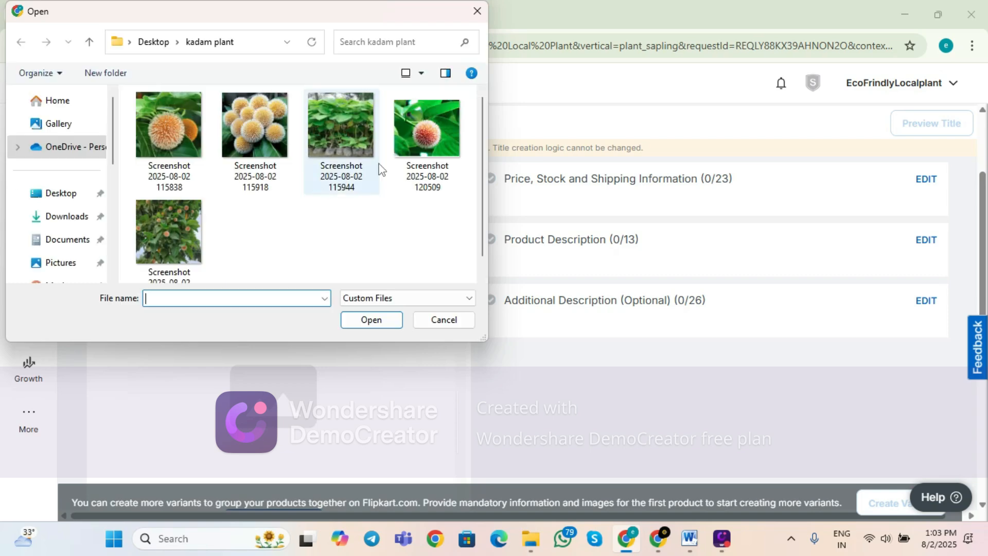
double_click(427, 129)
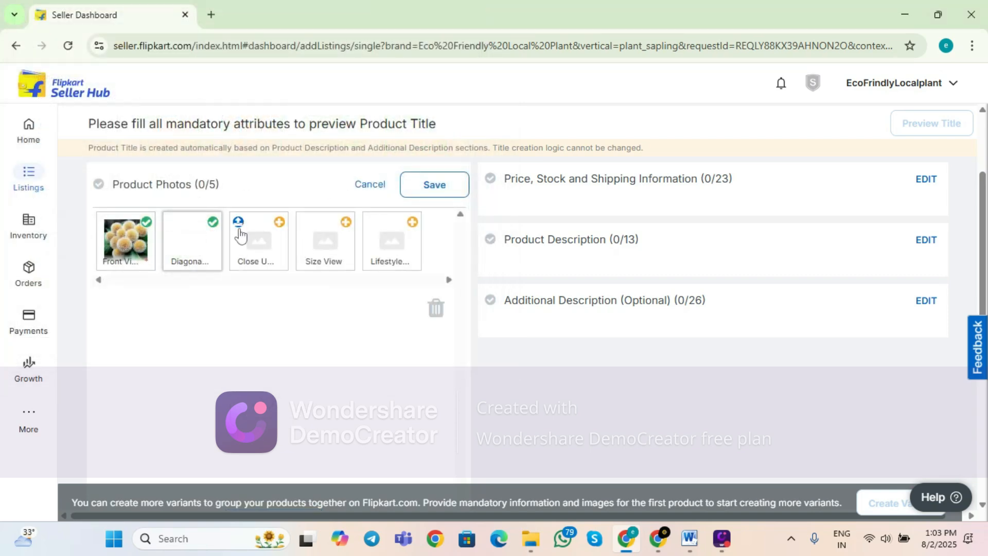
click(239, 226)
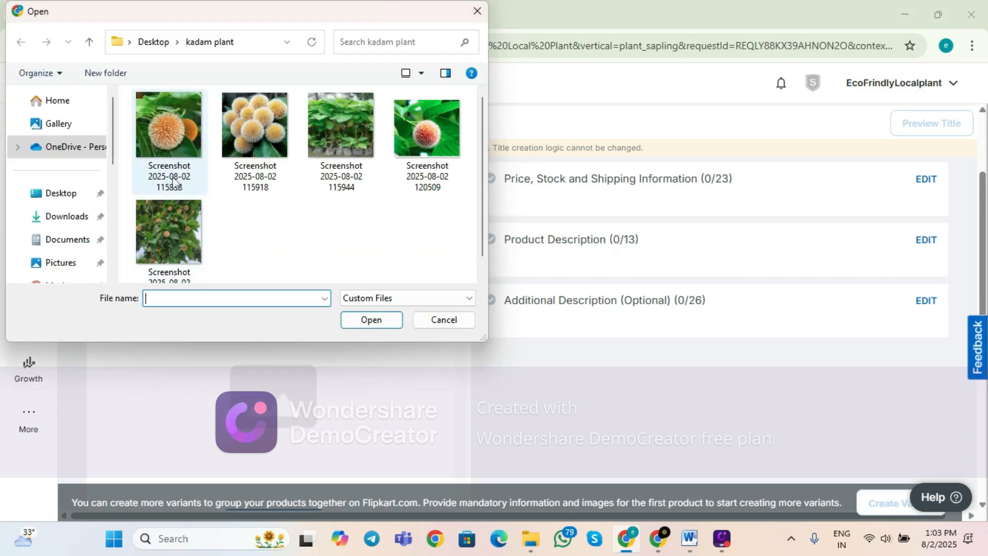
double_click(173, 181)
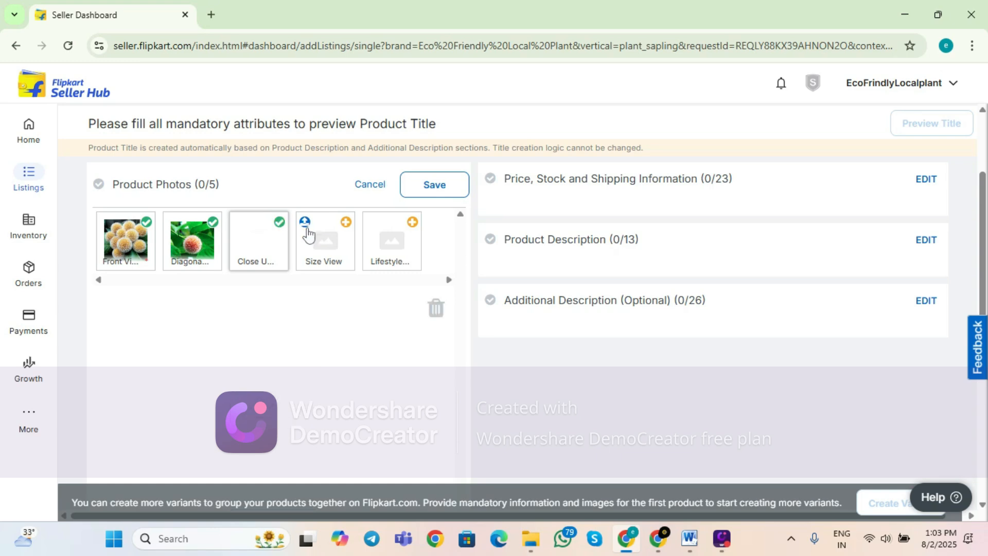
click(305, 226)
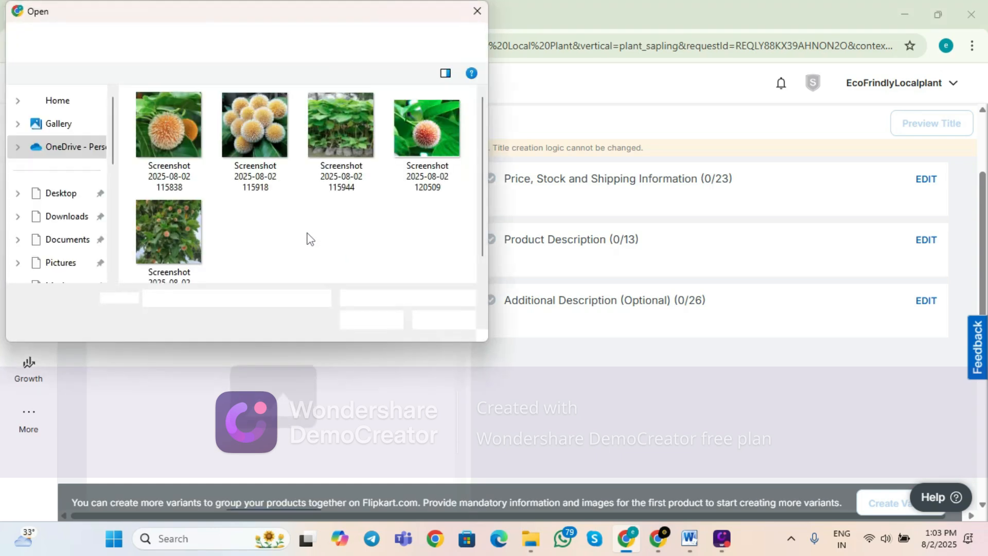
double_click(339, 165)
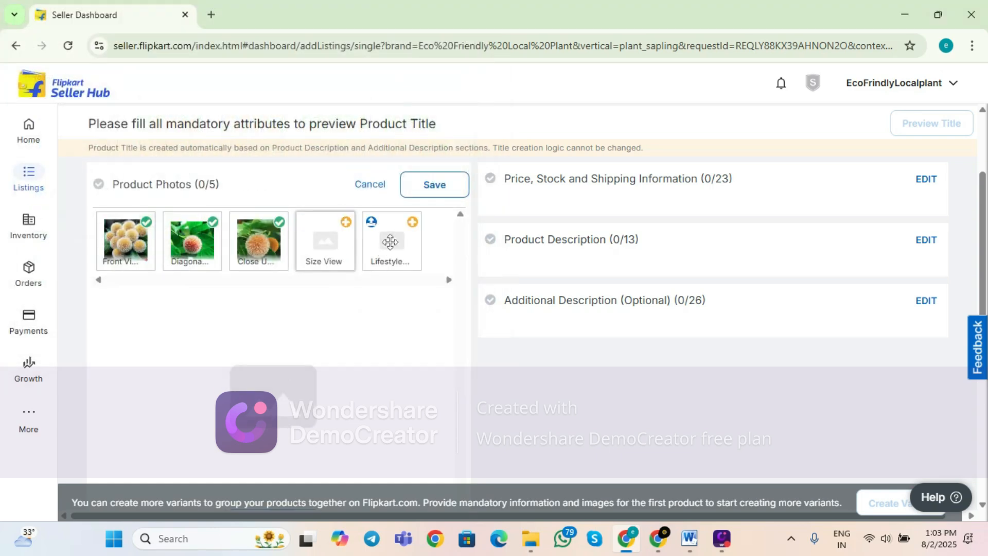
click(438, 186)
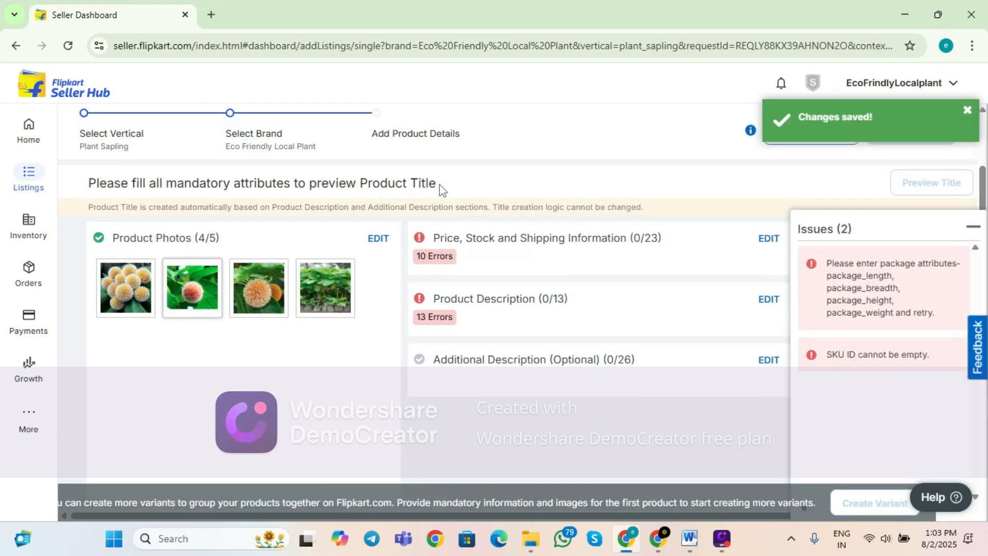
click(974, 227)
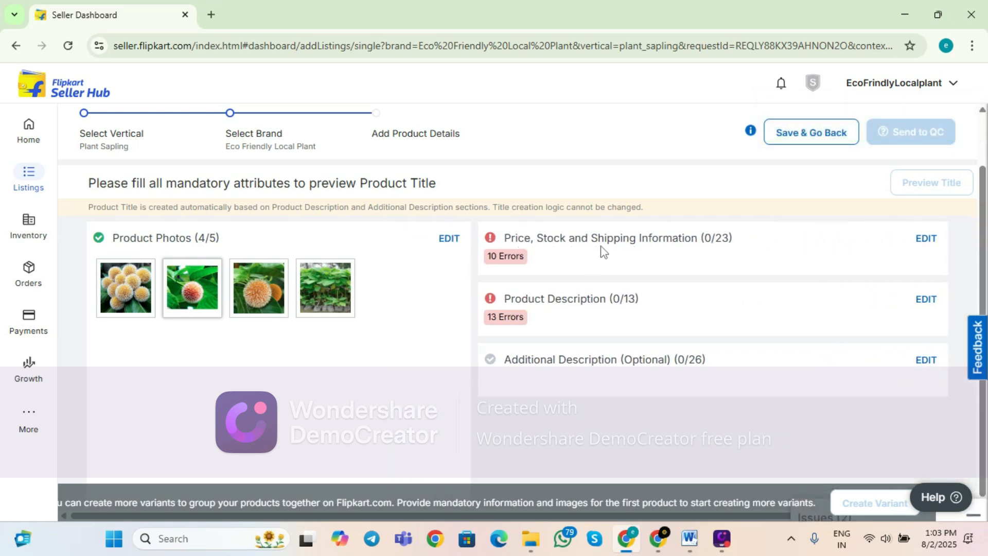
Step: Edit the Price, Stock and Shipping Information and set the Seller SKU ID to Eco-Kadam Plant-001
click(925, 240)
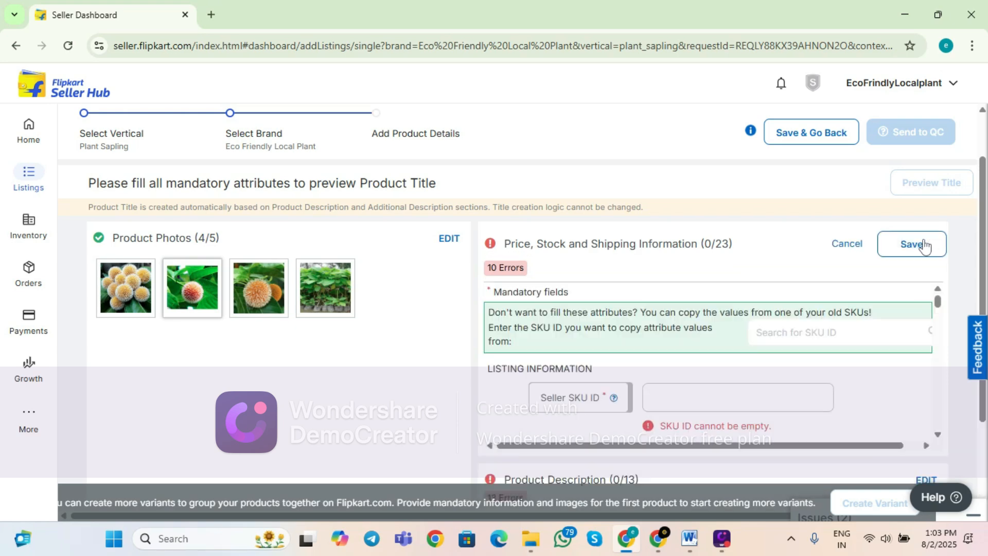
scroll(700, 250, down, 2)
click(699, 280)
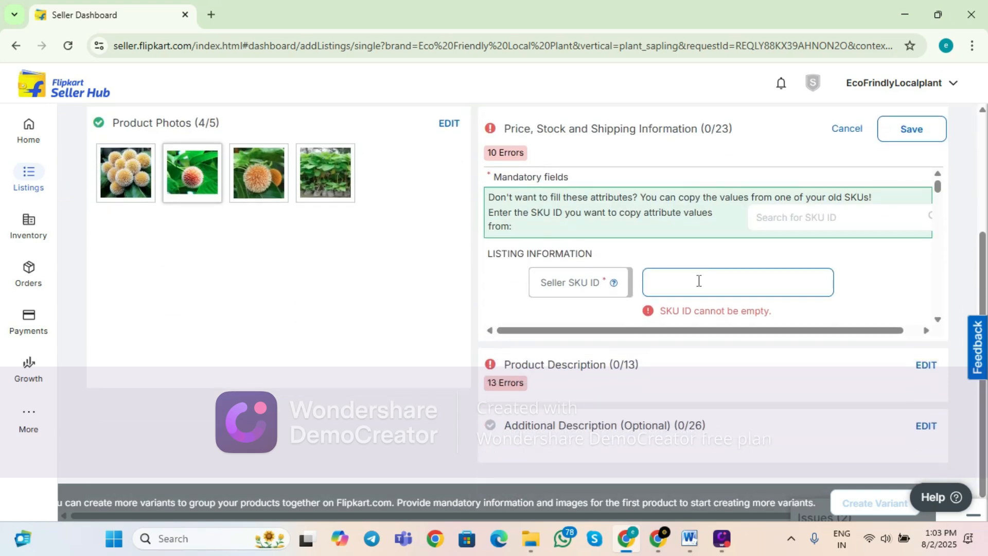
click(699, 281)
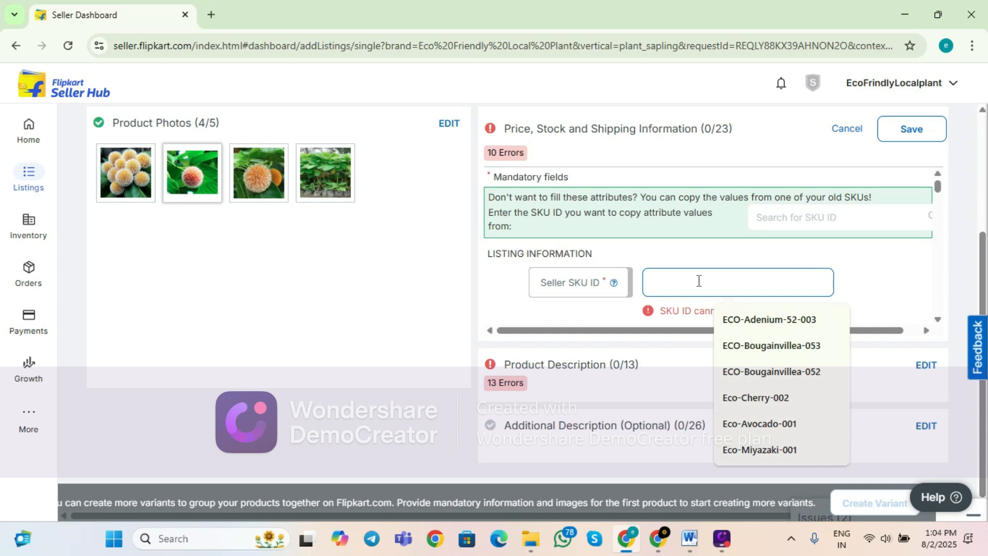
text(Eco)
text(-Kan)
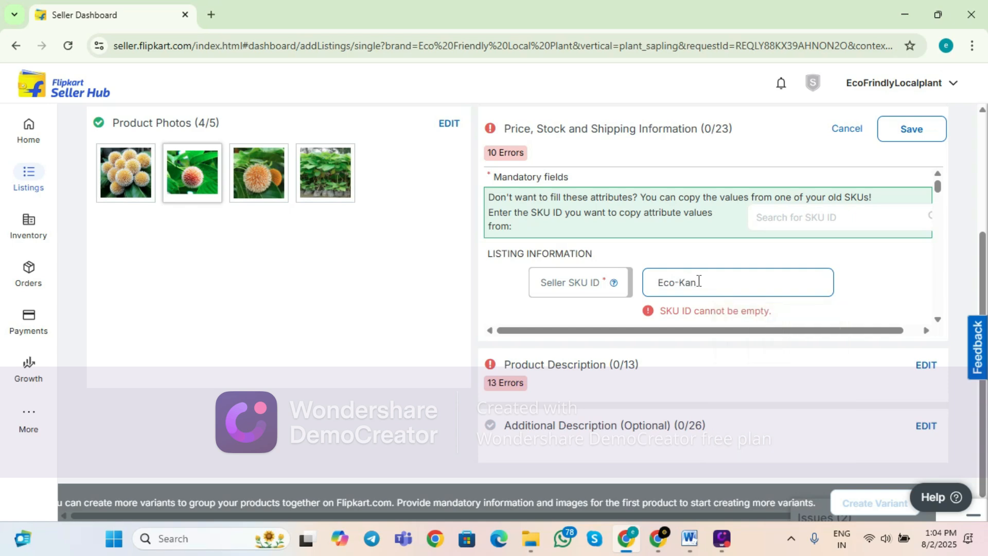
key(BackSpace)
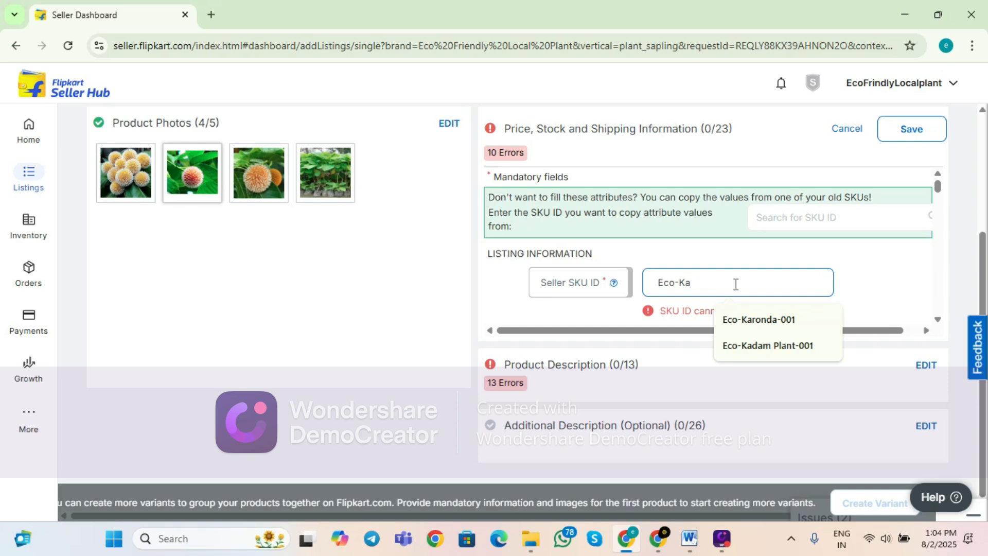
click(782, 347)
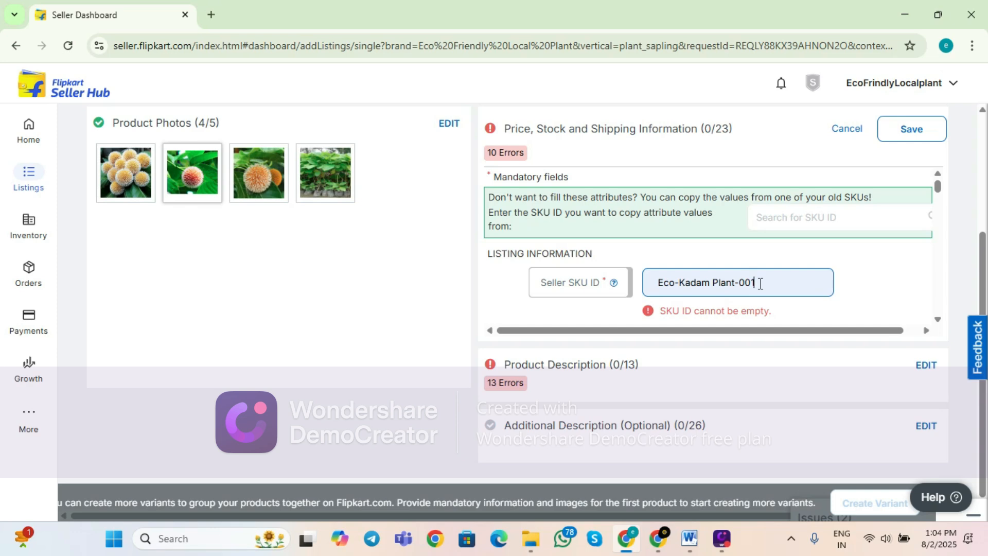
Step: Set the listing status to Active and the MRP to 699 INR
scroll(760, 283, down, 2)
click(713, 246)
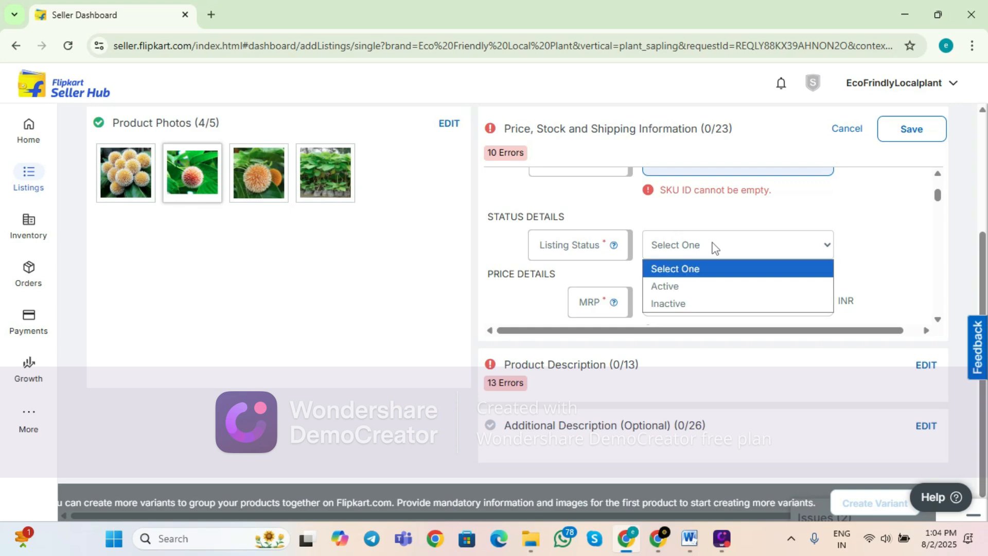
click(699, 292)
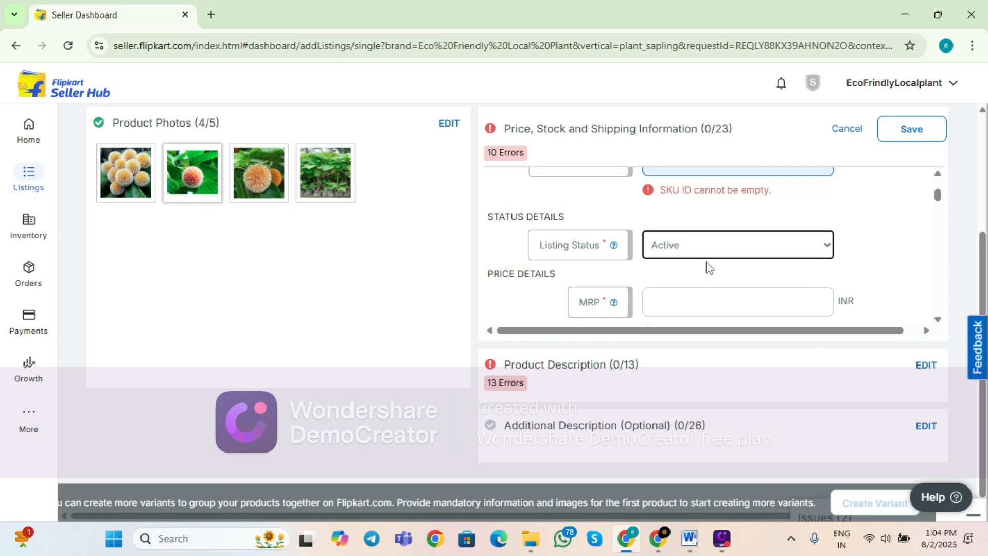
scroll(709, 267, down, 2)
click(699, 183)
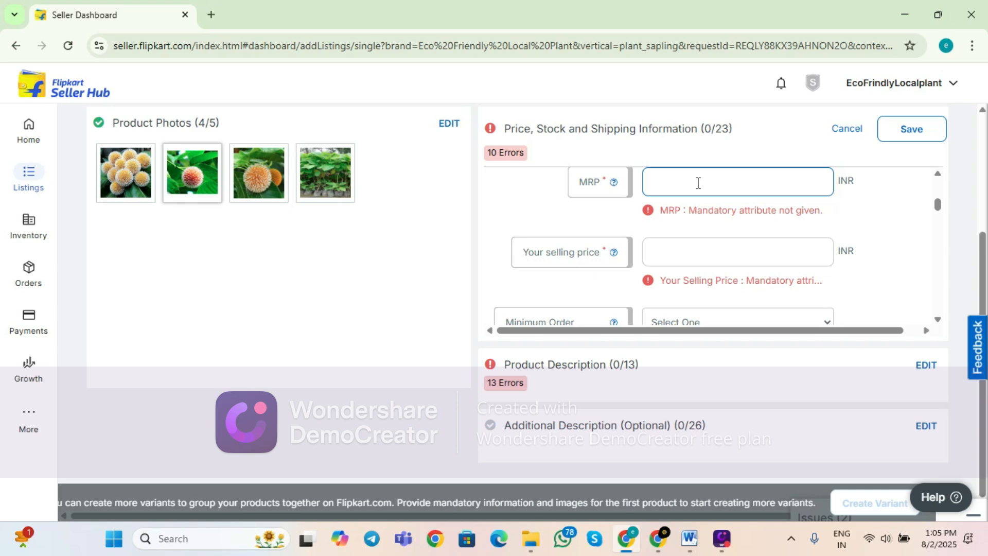
text(699)
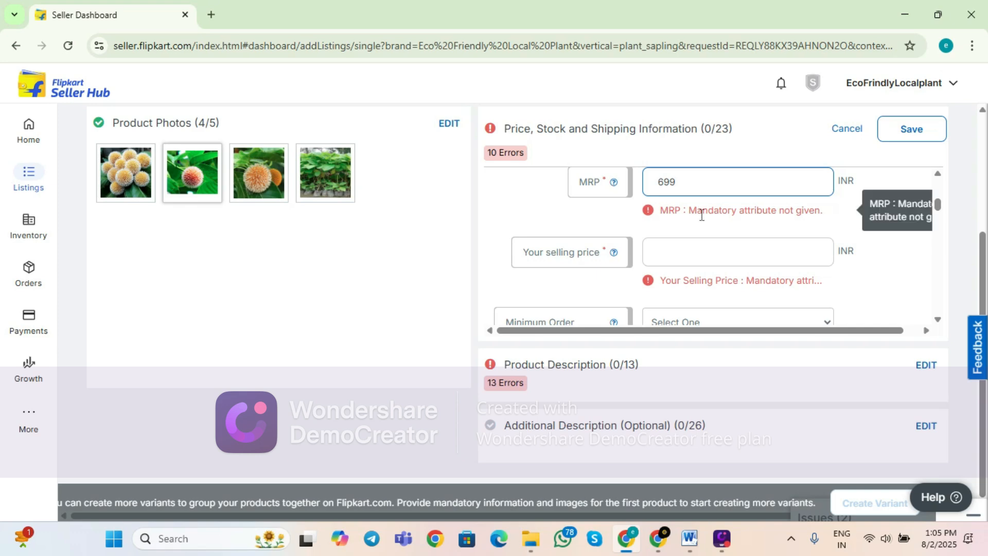
Step: Open Calculator and add 116, 20 and 50 to work out the selling price
click(715, 246)
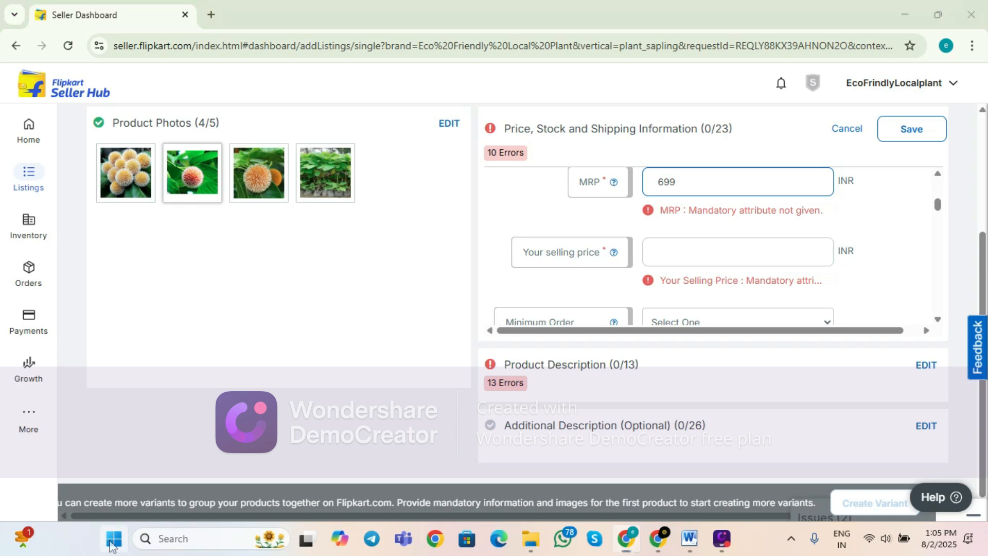
click(112, 538)
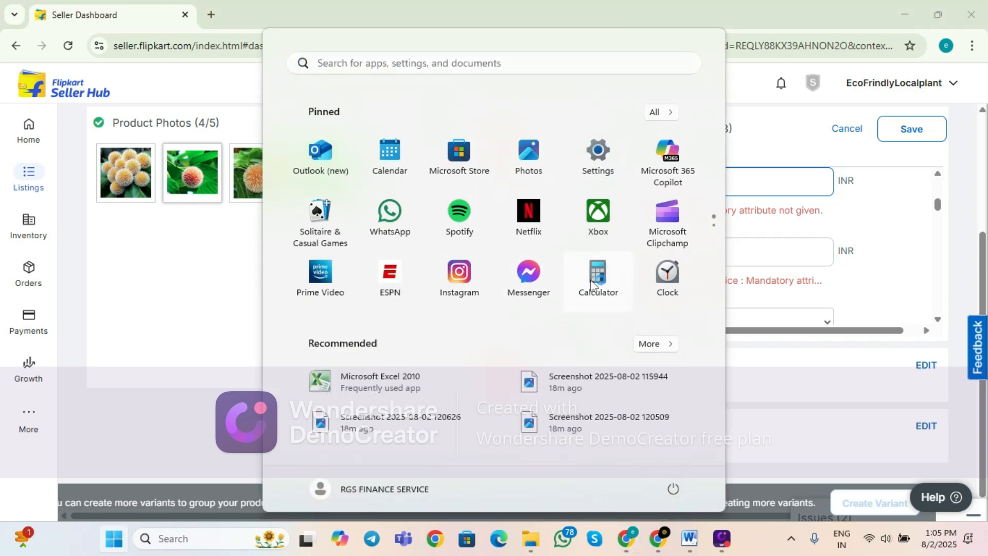
click(594, 285)
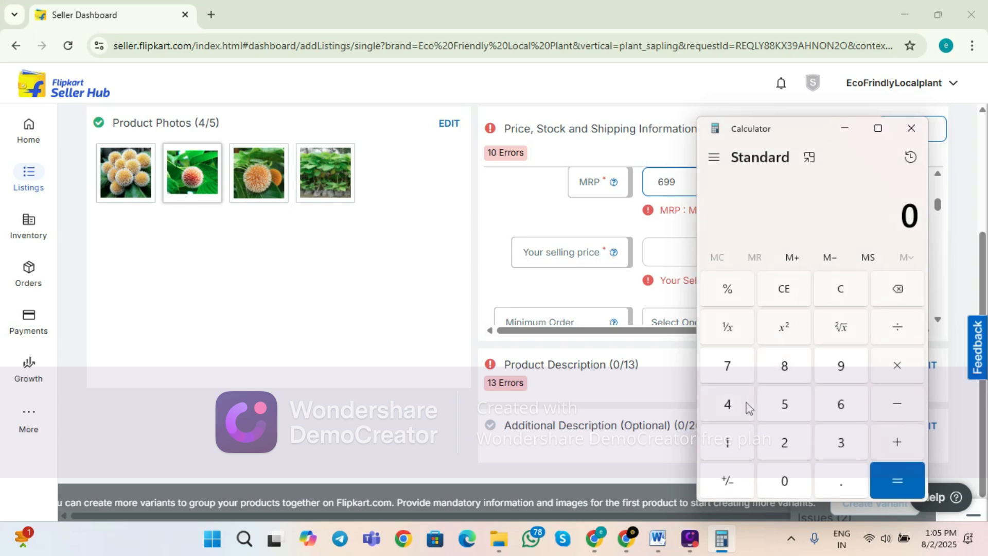
click(729, 437)
click(729, 437)
click(844, 401)
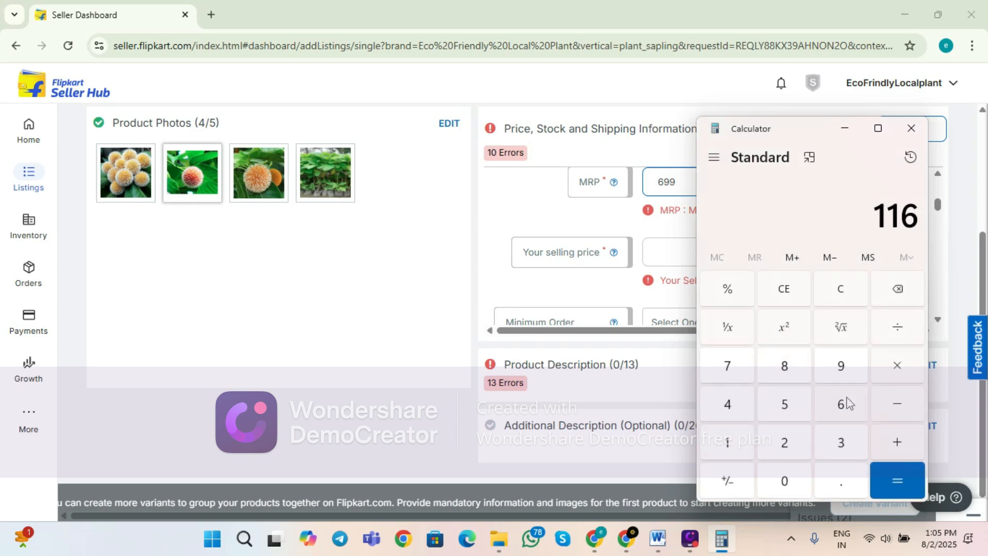
click(898, 439)
click(787, 444)
click(787, 481)
click(896, 442)
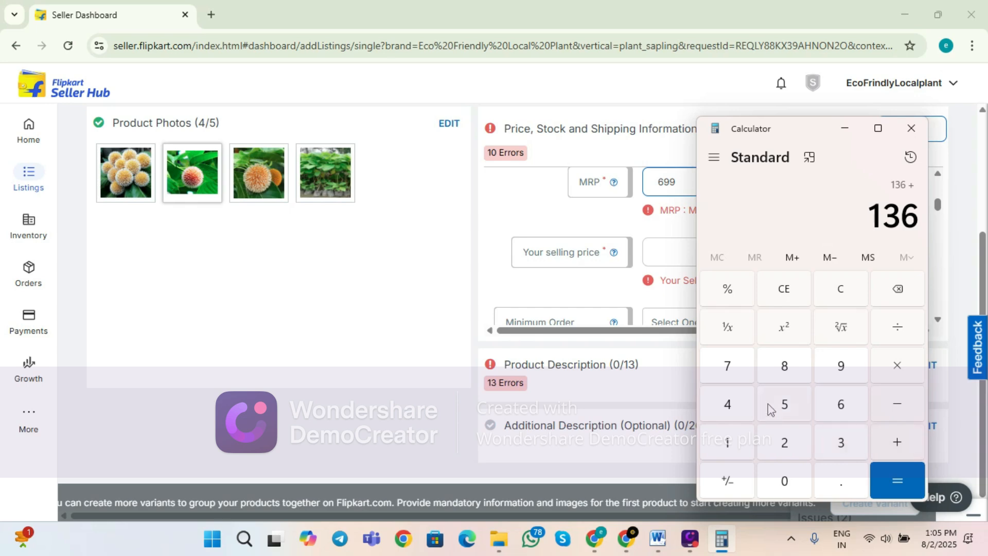
click(784, 404)
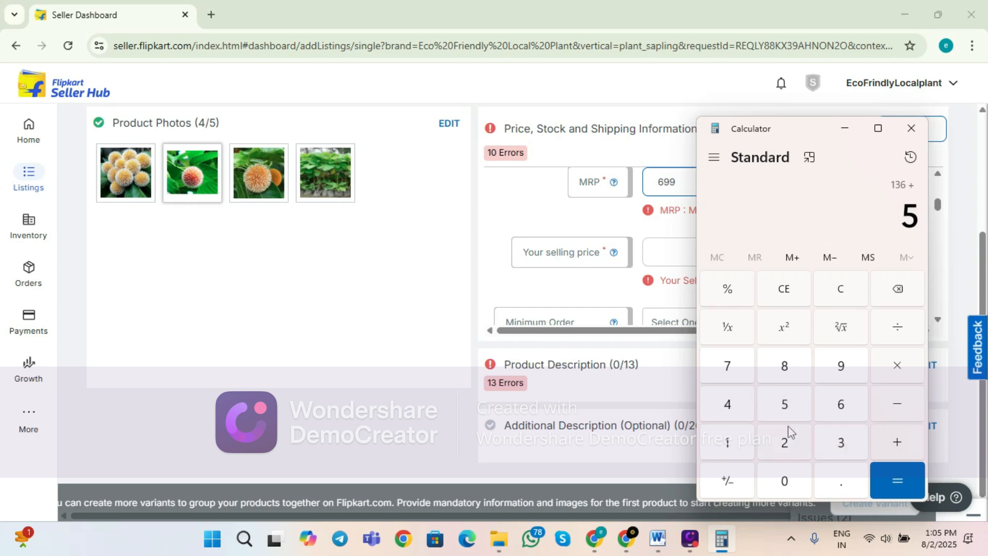
click(786, 482)
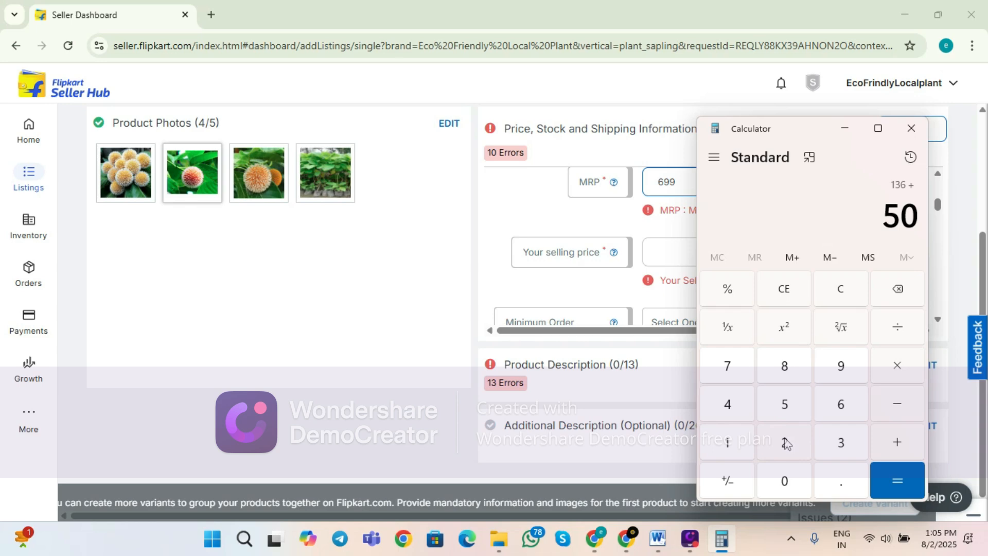
click(894, 477)
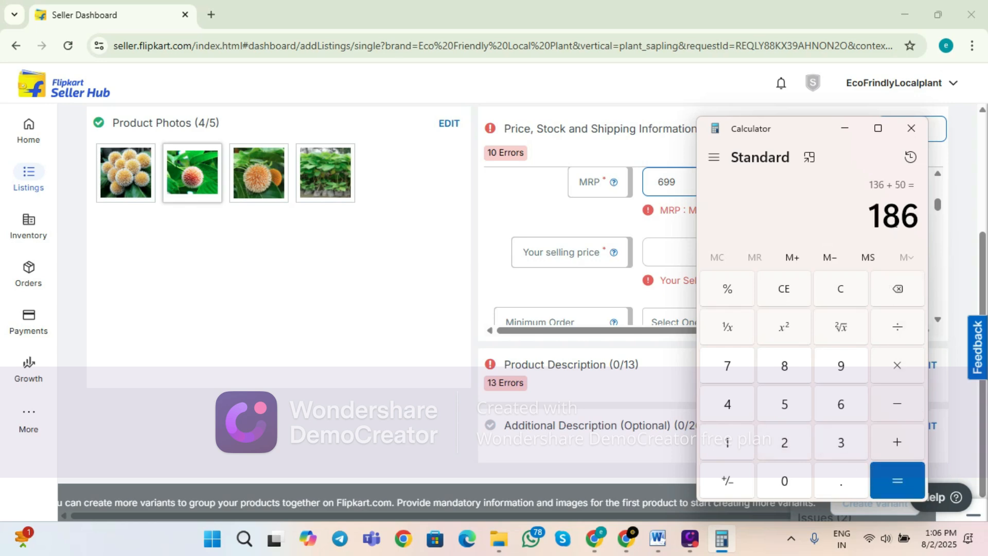
Step: Add another 50 to the calculated total, then close Calculator
click(896, 446)
click(790, 406)
click(783, 483)
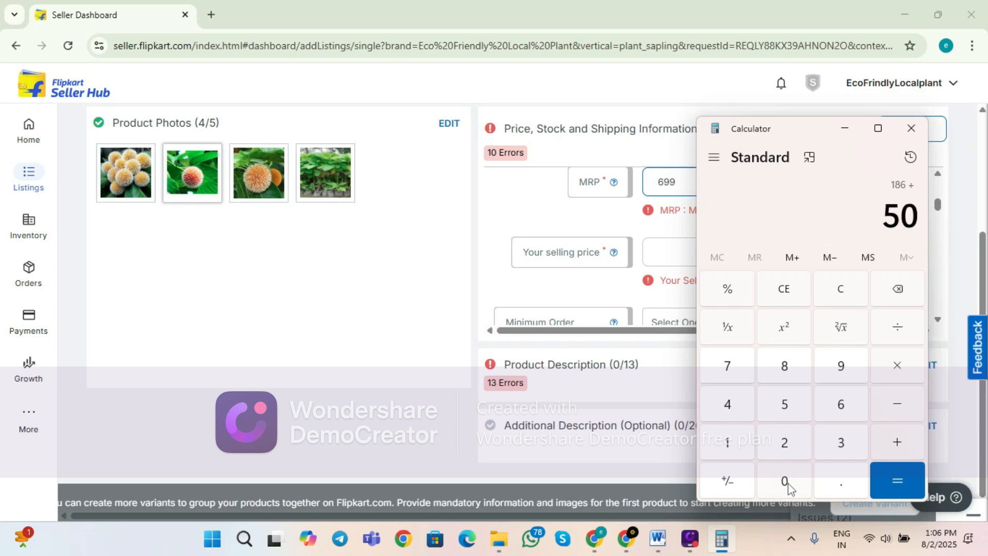
click(883, 488)
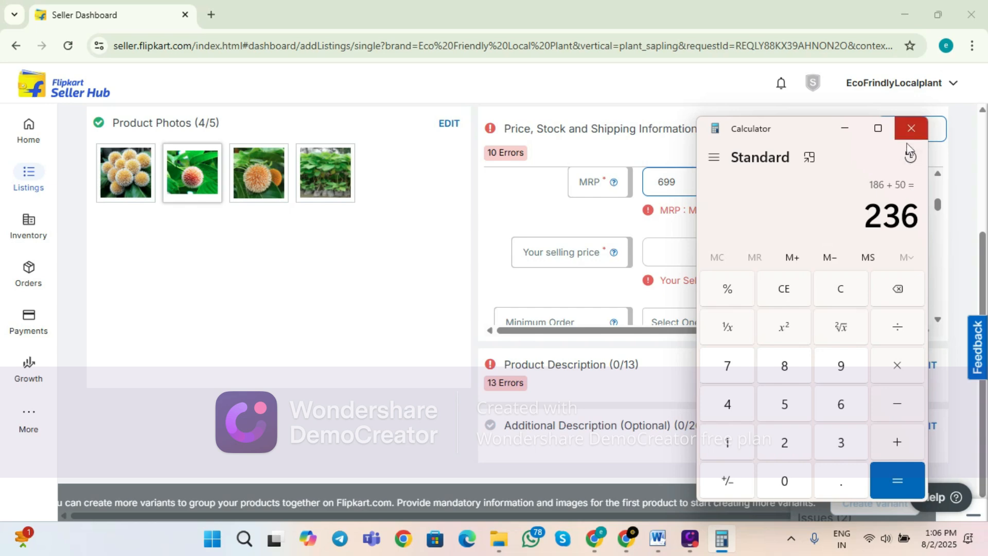
click(912, 128)
Step: Set the selling price to 249 INR and the minimum order quantity to 1
click(717, 259)
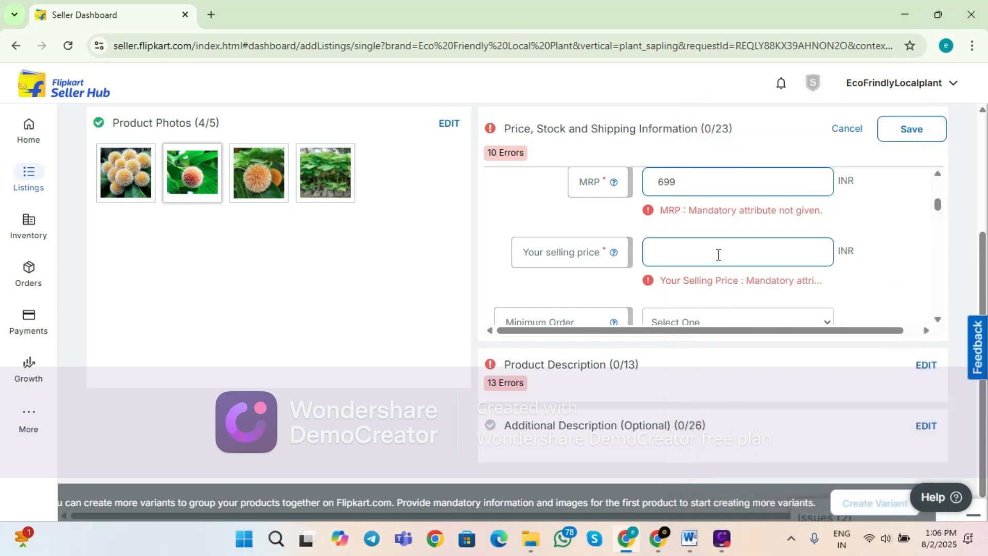
text(249)
scroll(719, 254, down, 2)
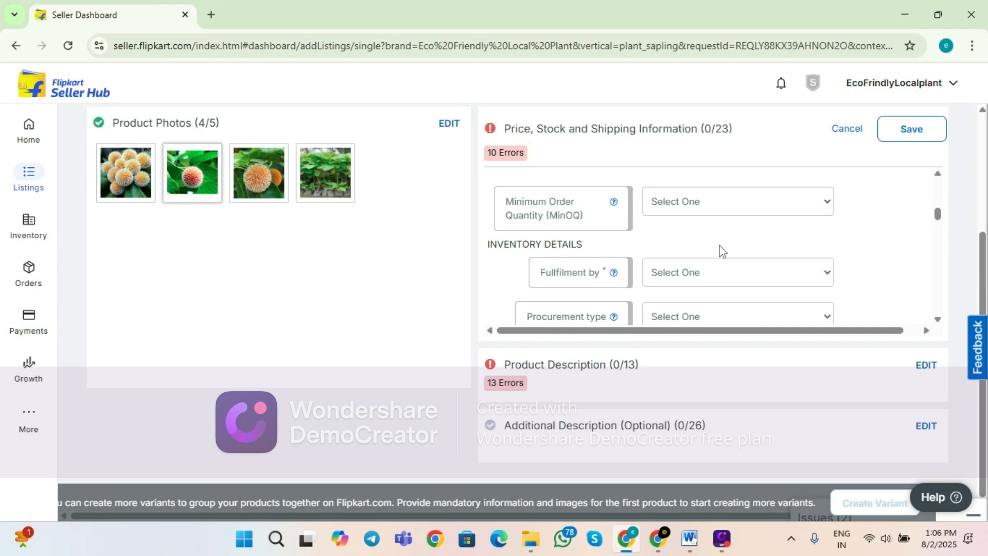
click(723, 206)
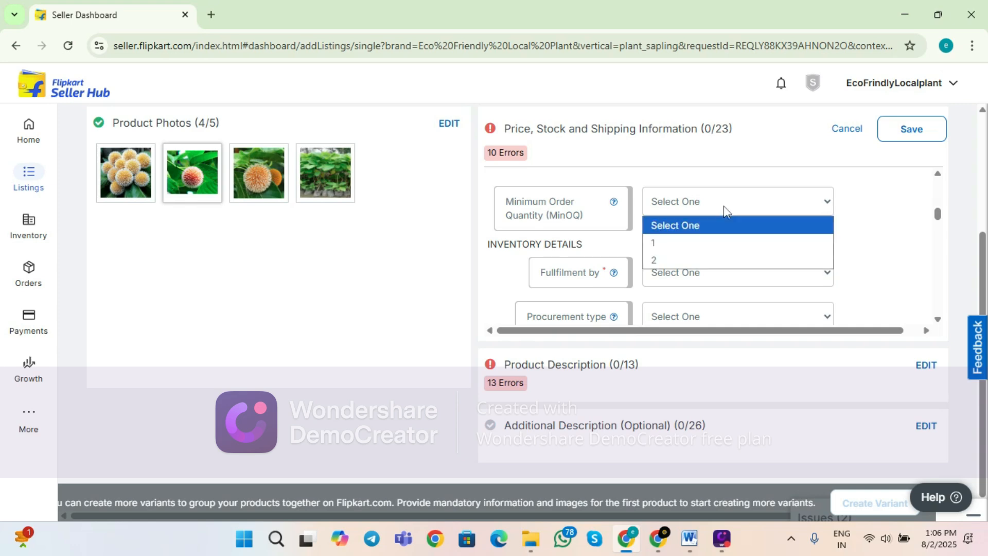
click(730, 243)
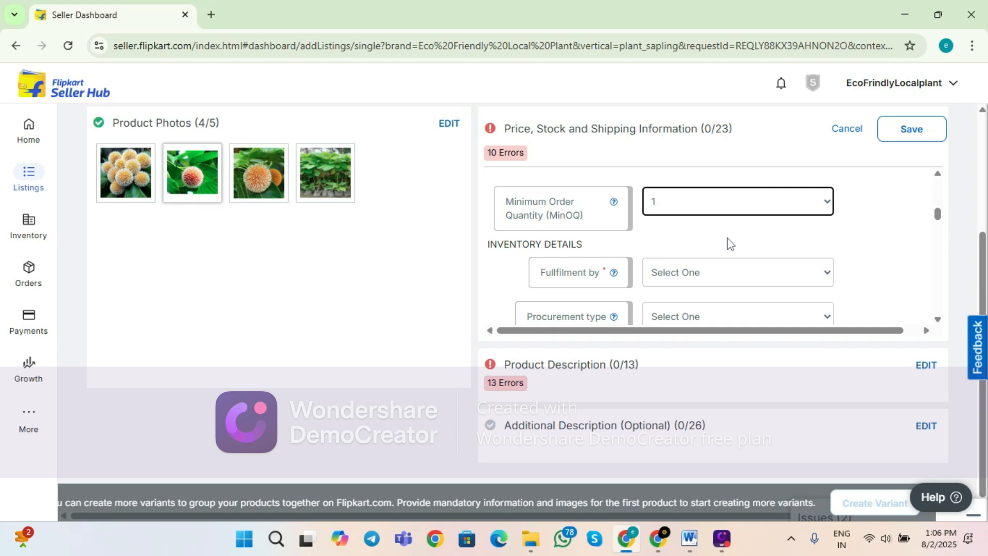
Step: Set the listing's fulfilment to Seller in the inventory details
click(733, 271)
scroll(736, 267, down, 2)
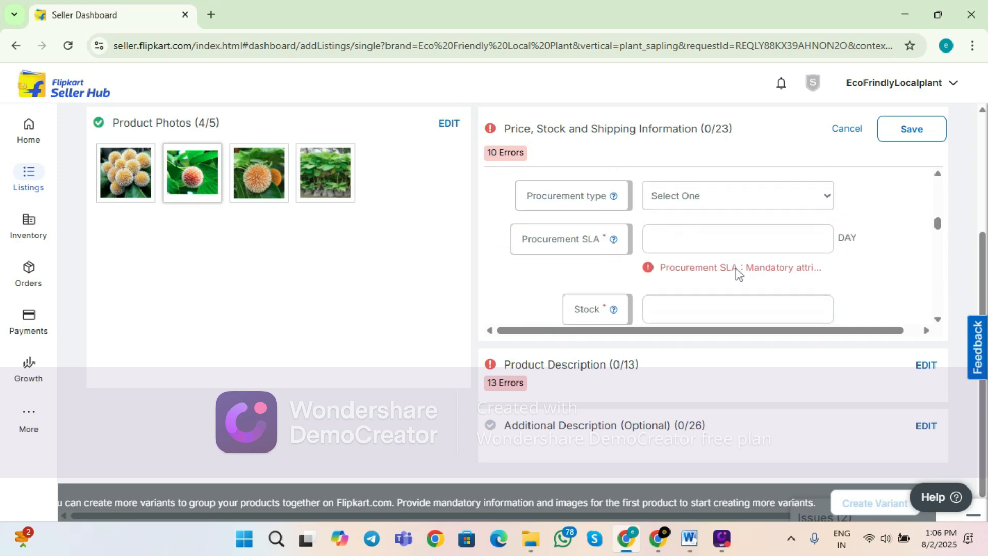
scroll(716, 218, up, 2)
click(708, 273)
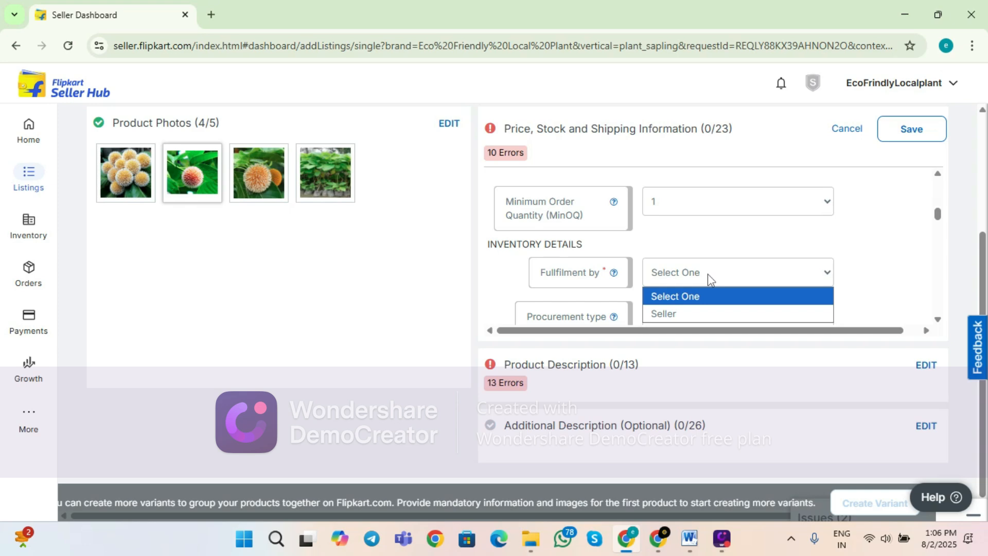
click(704, 312)
Step: Set the procurement type to Express and the procurement SLA to 1 day
scroll(710, 264, down, 2)
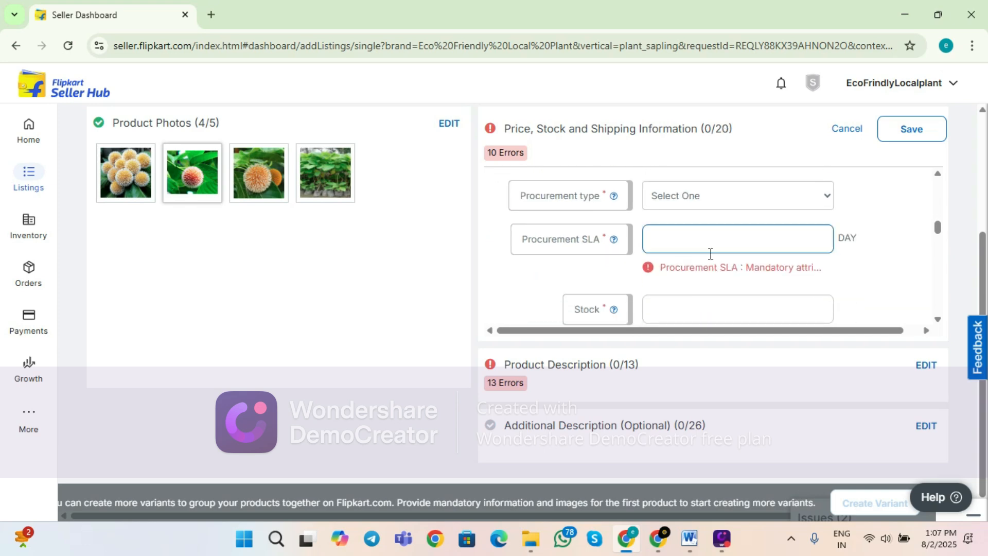
click(707, 200)
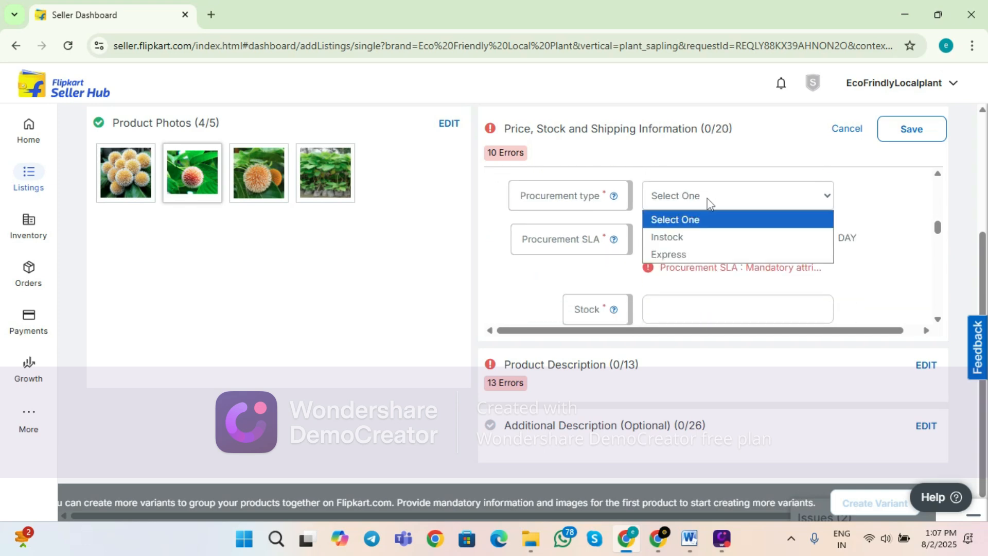
click(715, 253)
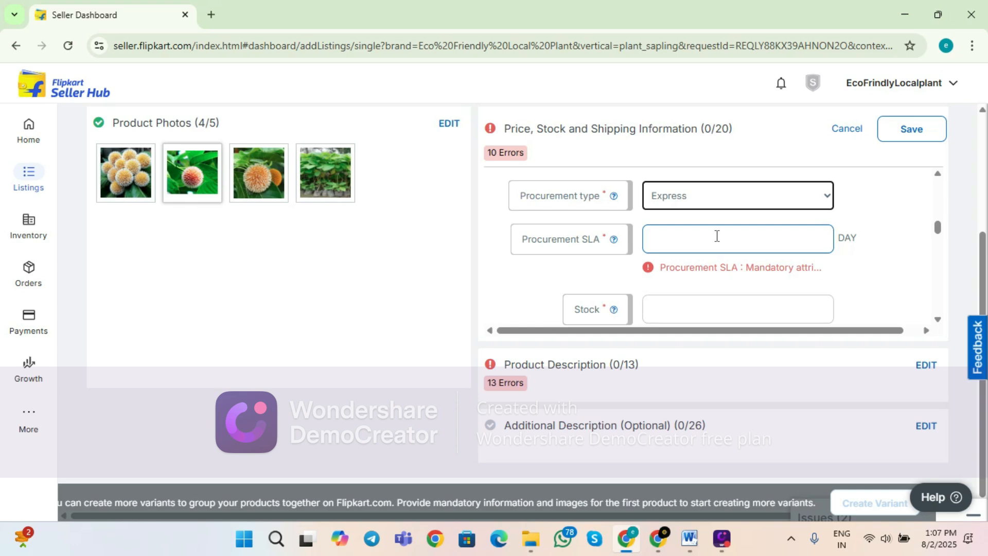
text(1)
Step: Set the stock to 60 and choose Flipkart as the shipping provider
scroll(717, 234, down, 2)
click(727, 195)
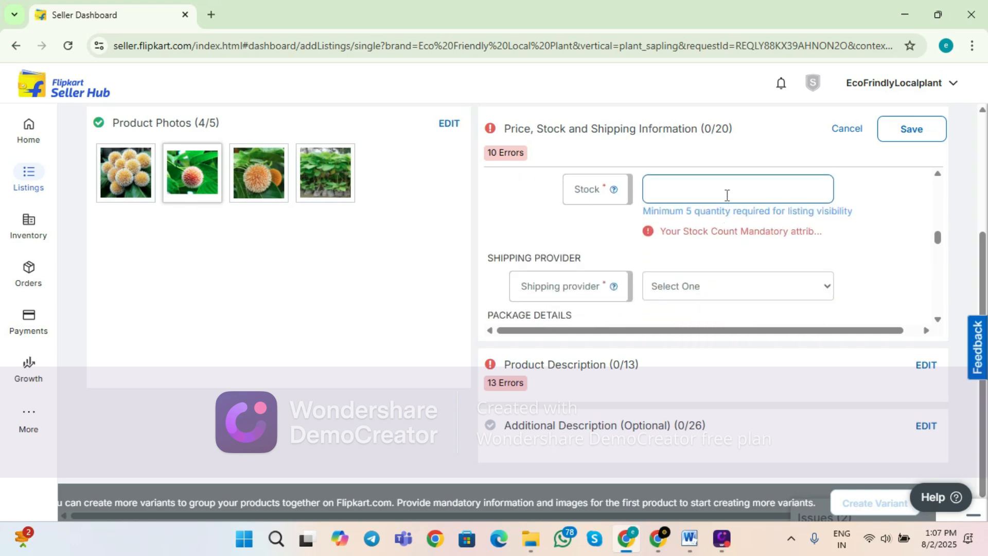
text(60)
click(738, 289)
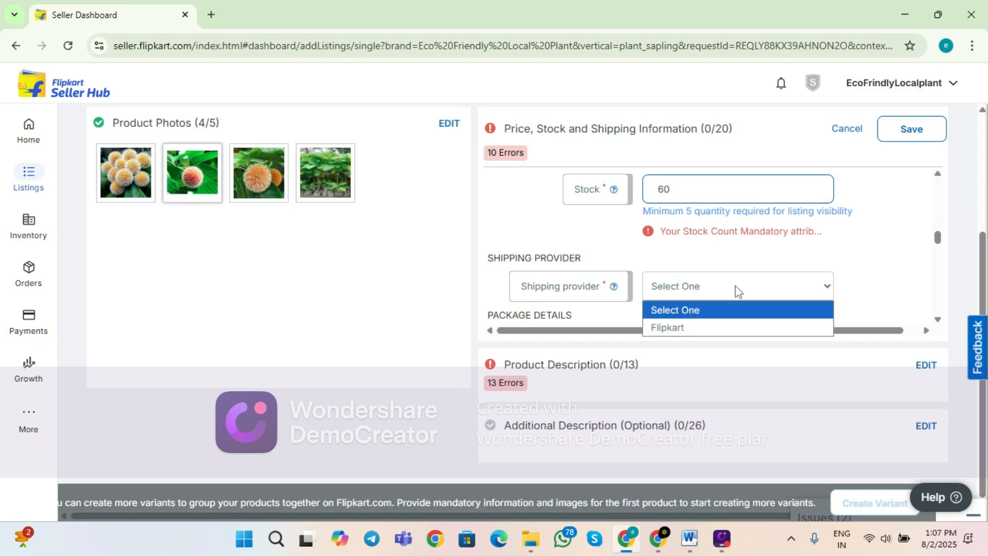
click(739, 327)
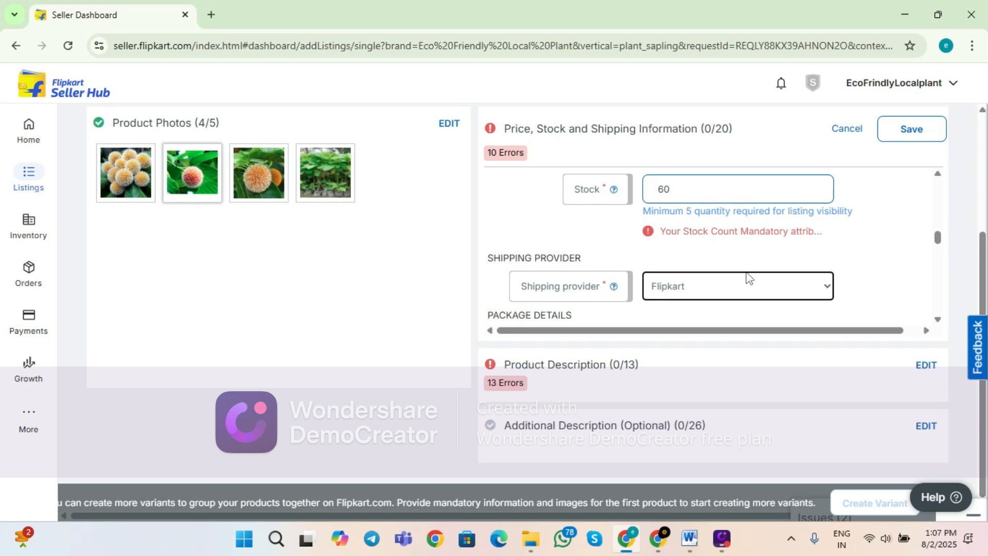
Step: Set the package length to 6 cm, breadth to 6 cm, height to 25 cm and weight to .450 kg
scroll(748, 278, down, 2)
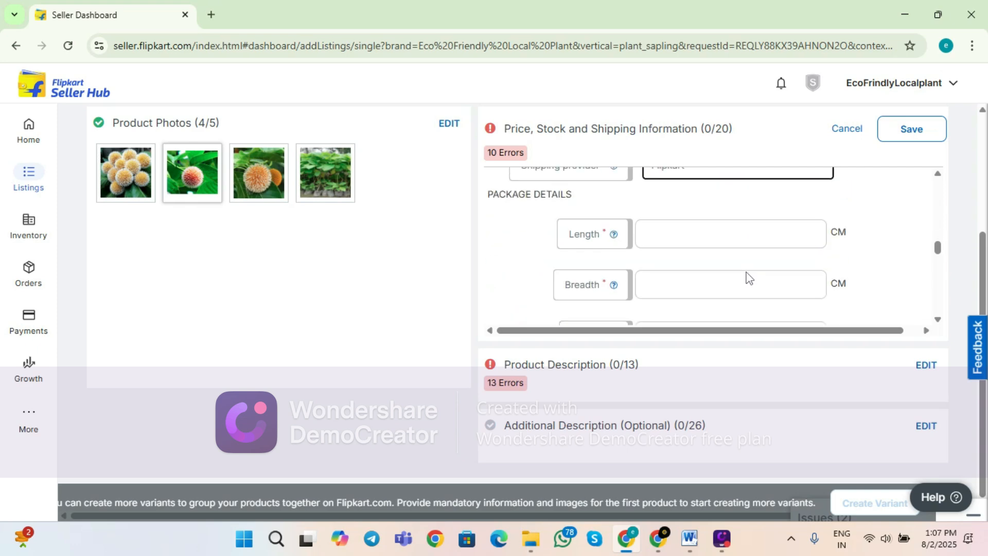
click(725, 235)
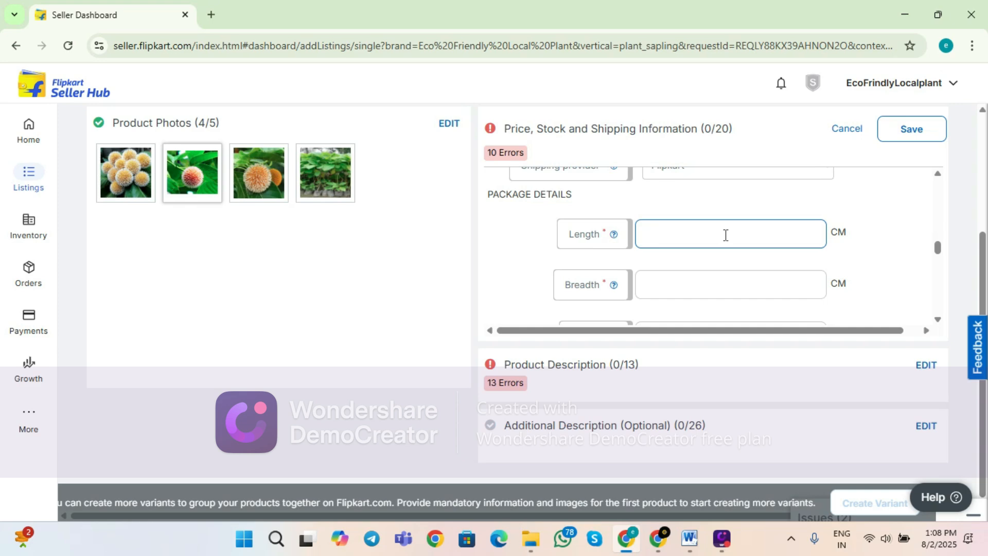
text(6)
click(706, 274)
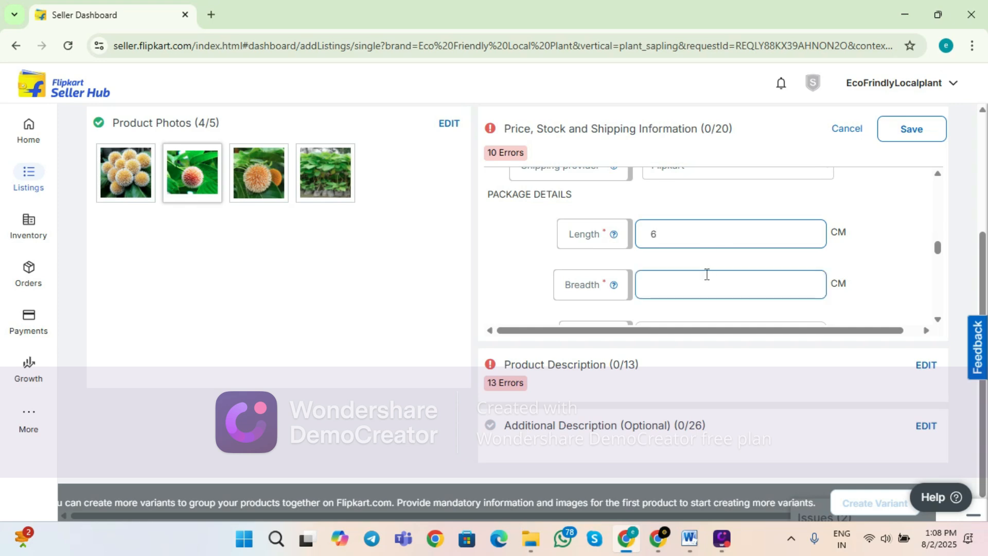
text(6)
scroll(703, 283, down, 2)
click(688, 217)
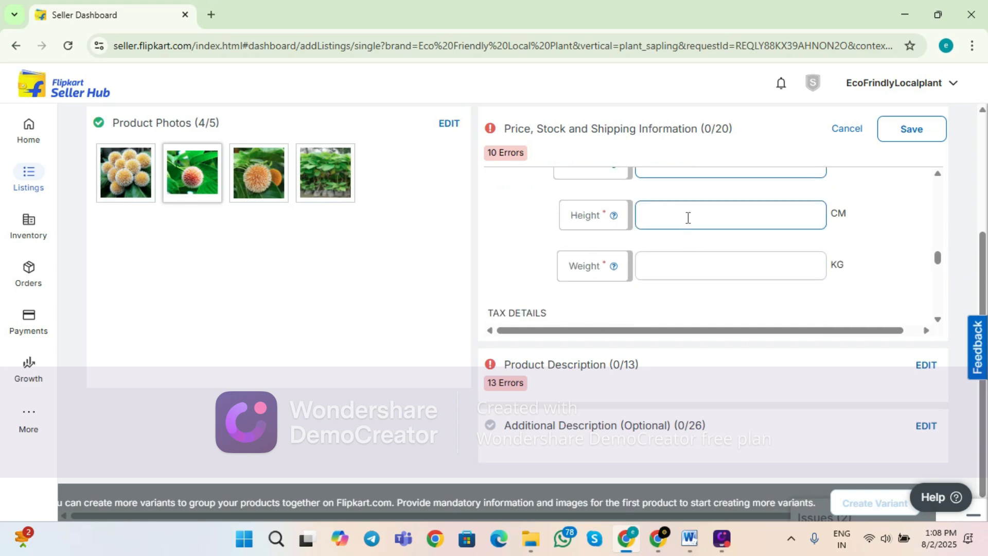
text(25)
click(700, 260)
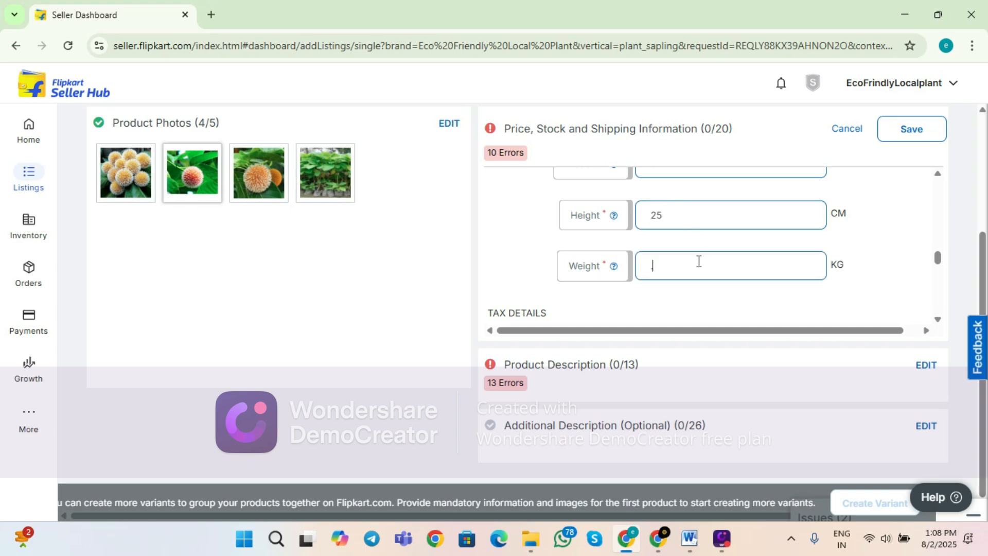
text(.450)
Step: Choose HSN code 06029090 from the relevant plant sapling codes and set the tax code to GST_0
scroll(700, 290, down, 3)
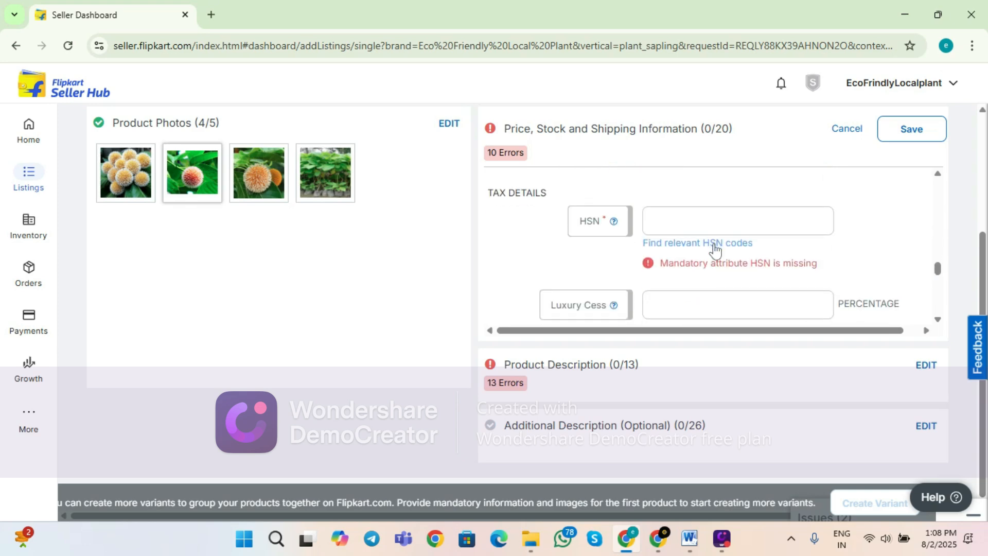
click(715, 250)
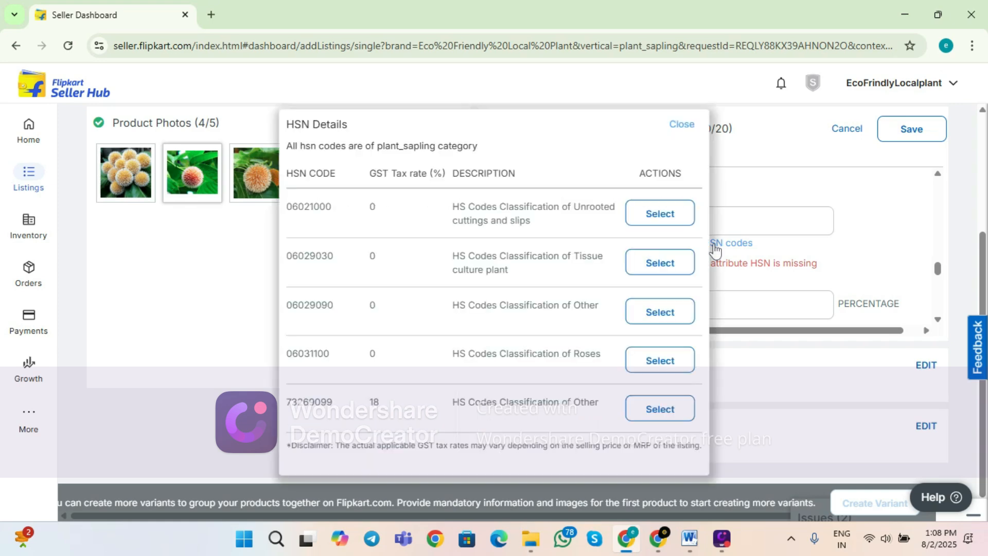
click(656, 311)
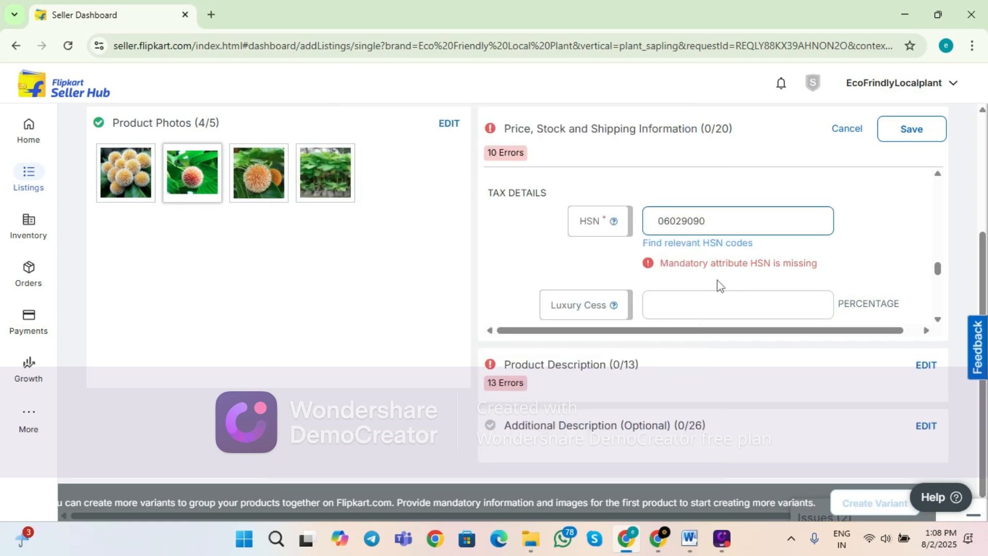
scroll(717, 284, down, 2)
click(714, 232)
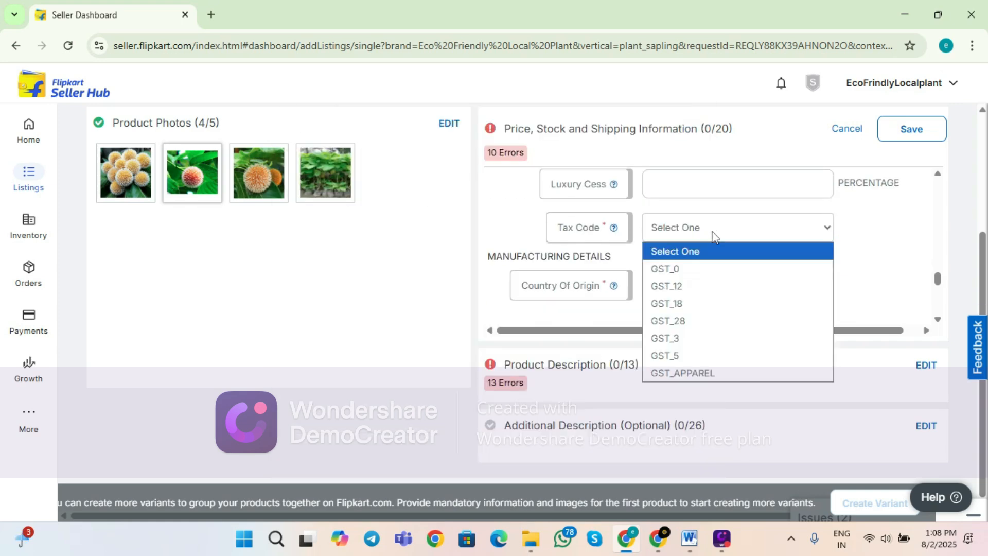
click(715, 267)
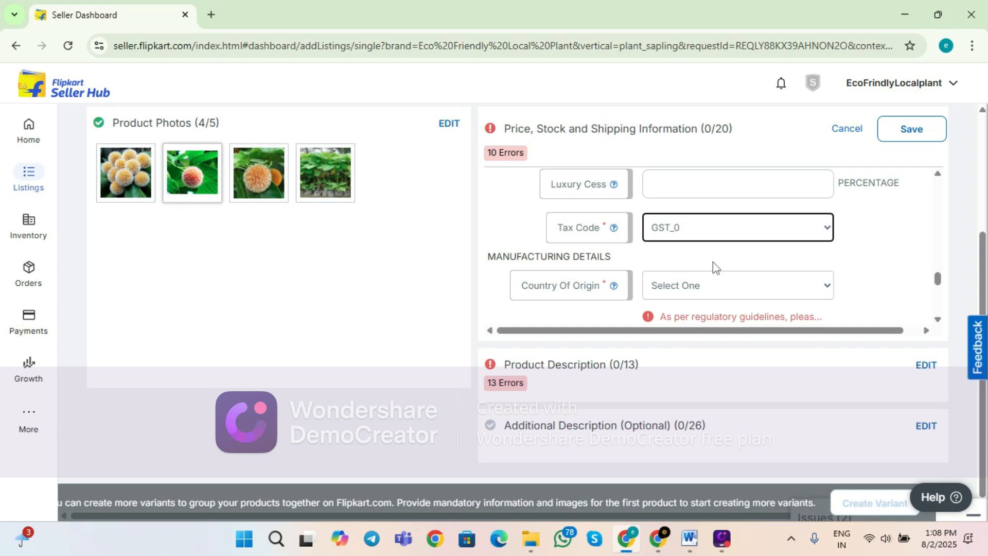
Step: Set the country of origin to India in the manufacturing details
scroll(712, 266, down, 2)
scroll(712, 261, up, 2)
click(715, 292)
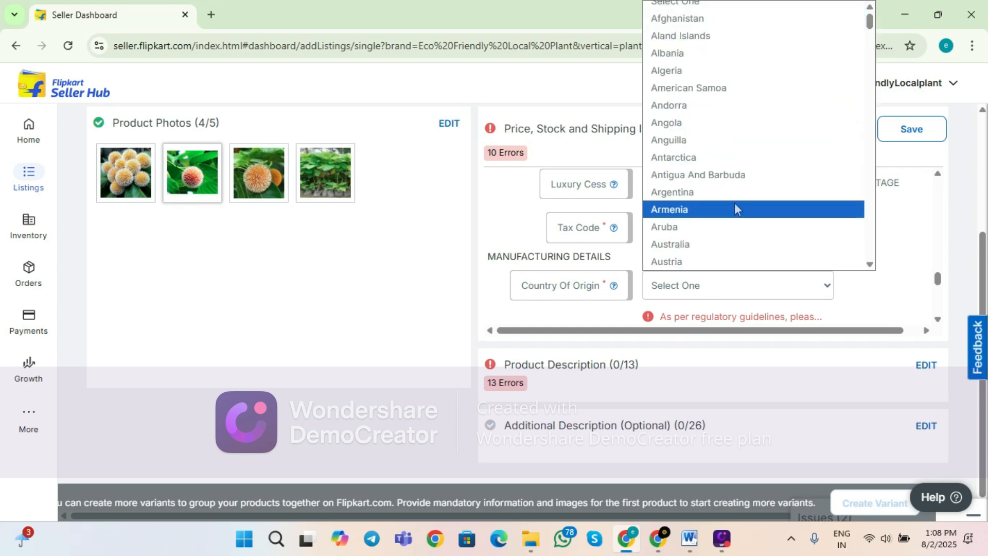
scroll(735, 209, down, 13)
scroll(737, 209, down, 5)
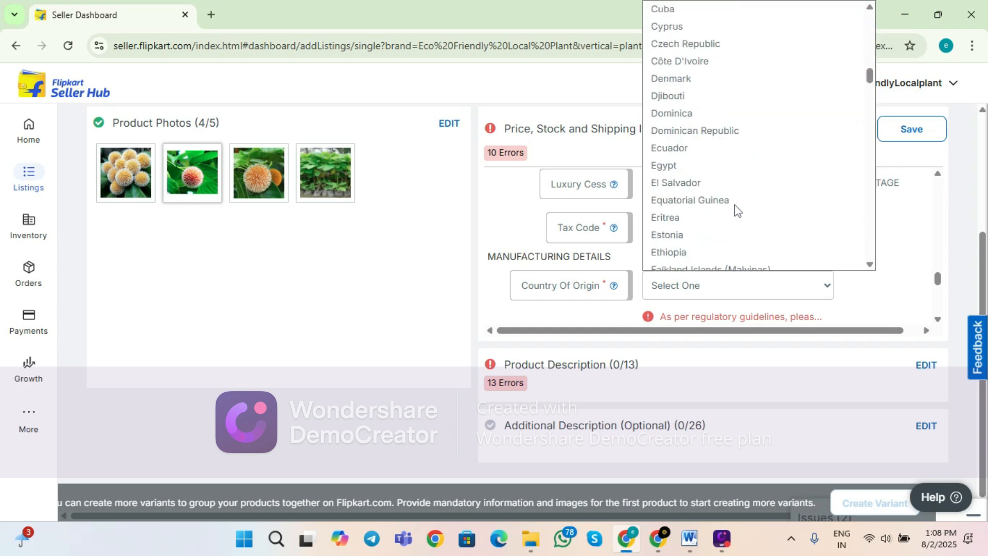
scroll(737, 209, down, 9)
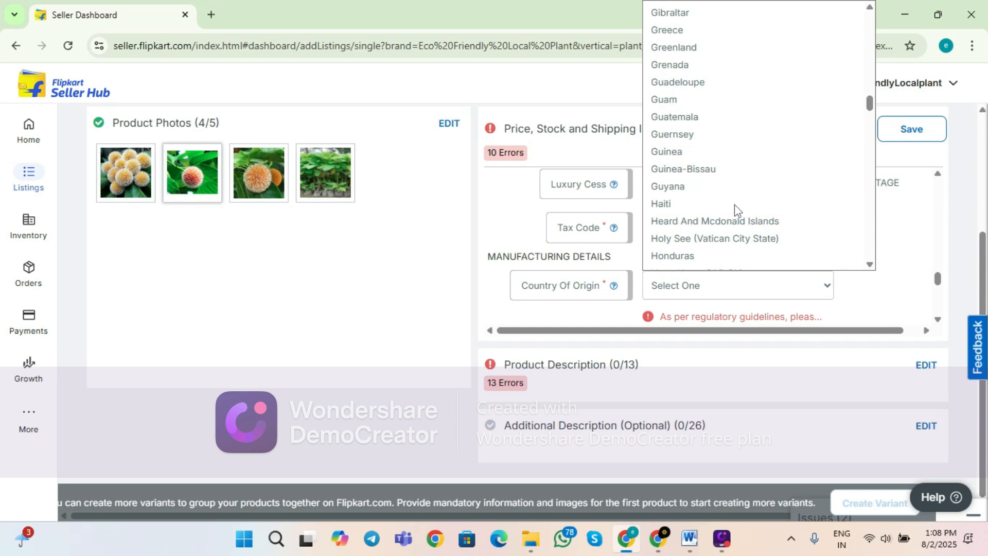
scroll(737, 209, down, 14)
scroll(736, 210, up, 5)
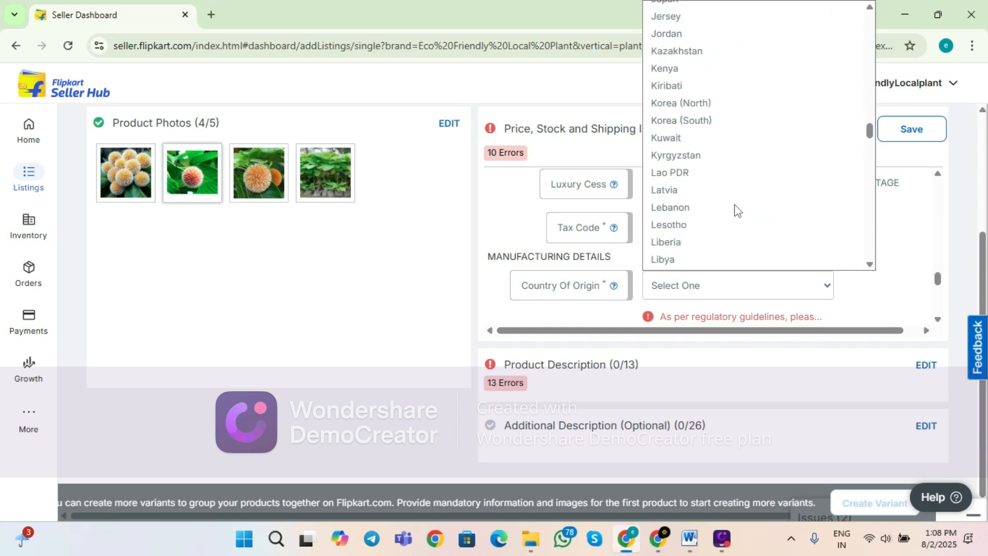
scroll(737, 210, down, 13)
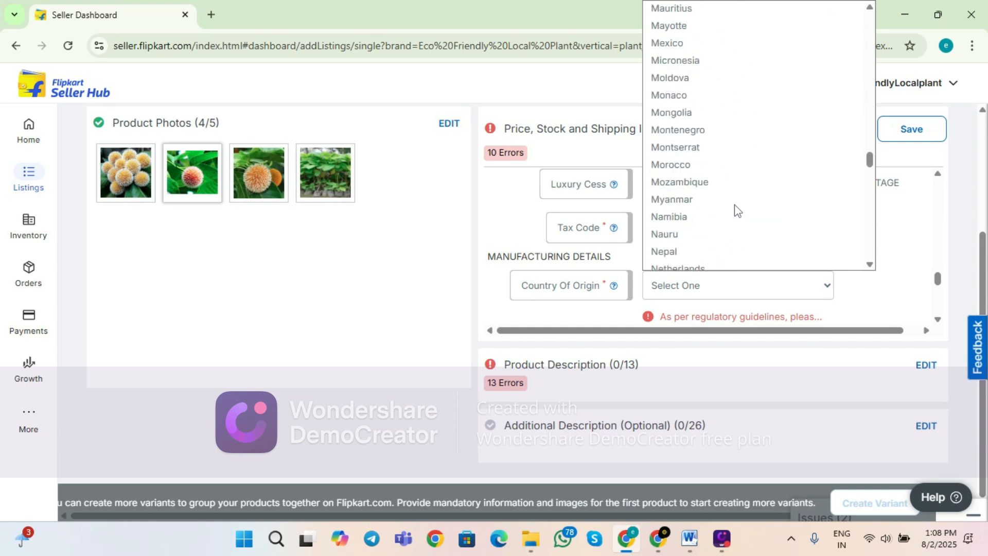
scroll(737, 210, down, 18)
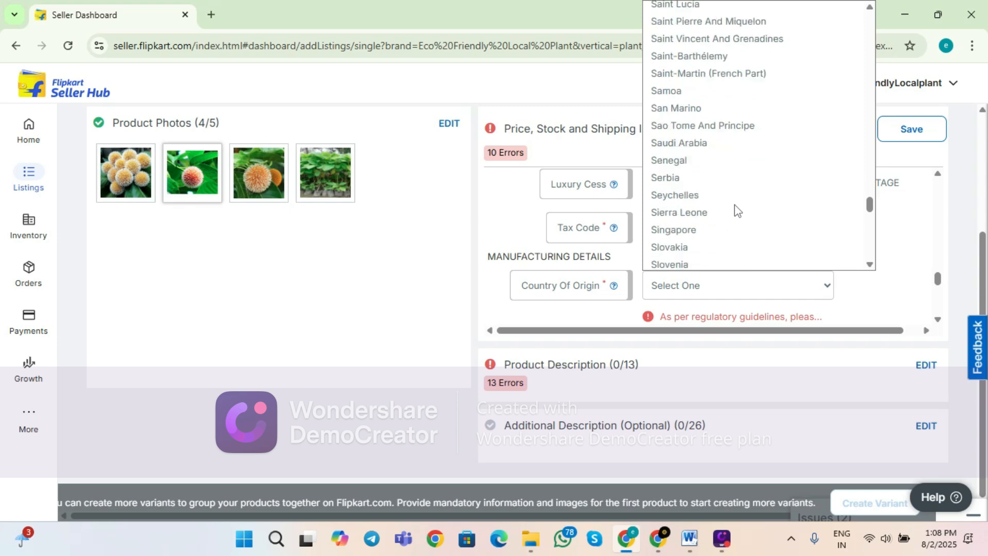
scroll(737, 209, up, 20)
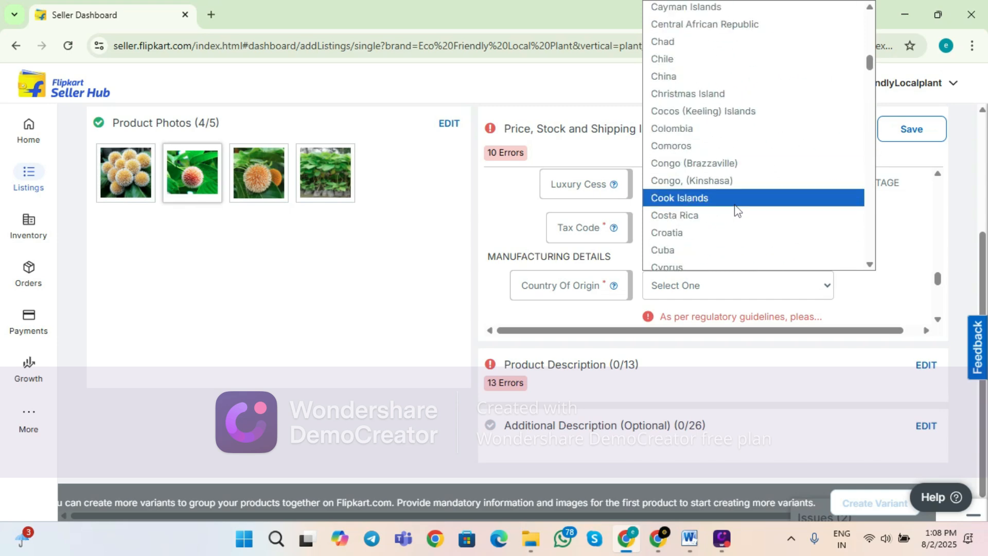
scroll(737, 209, up, 5)
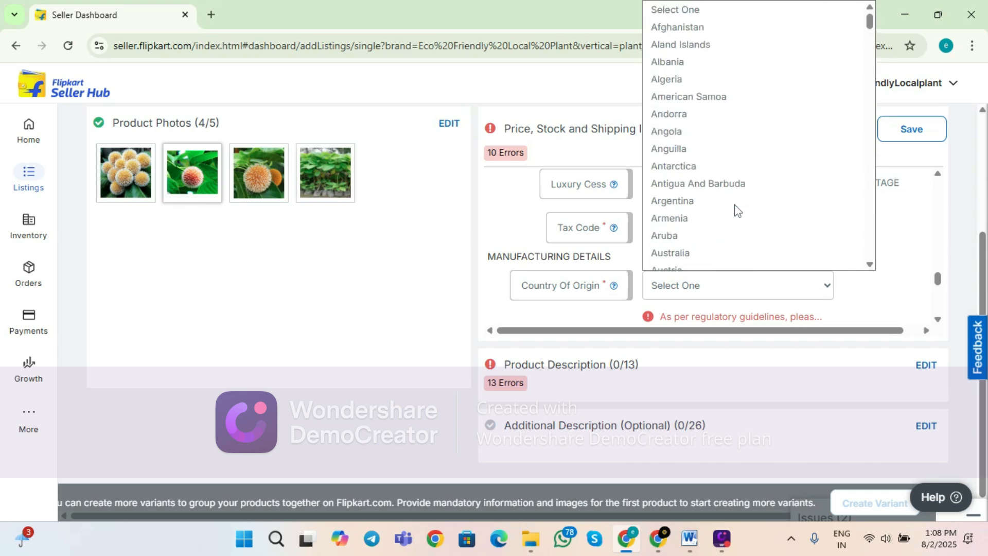
text(india)
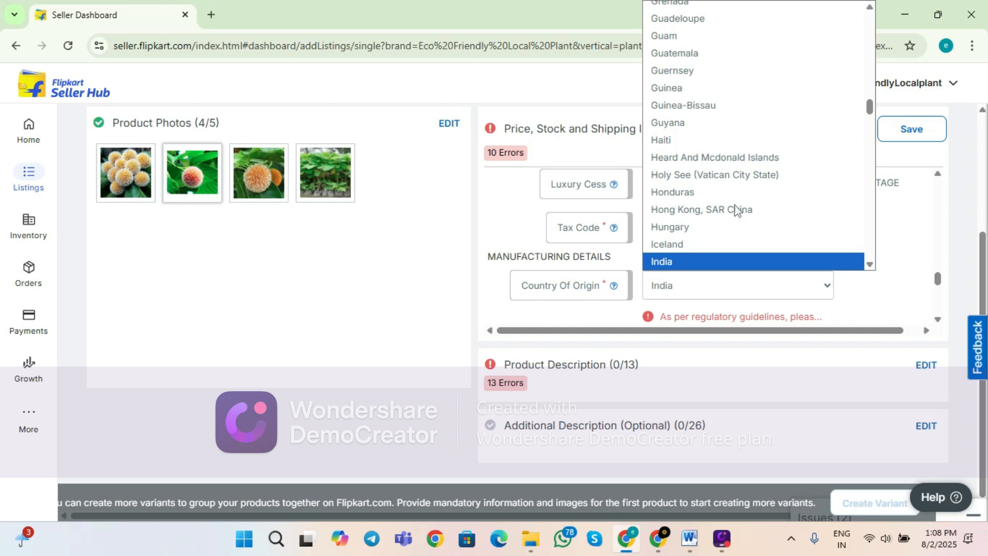
click(725, 263)
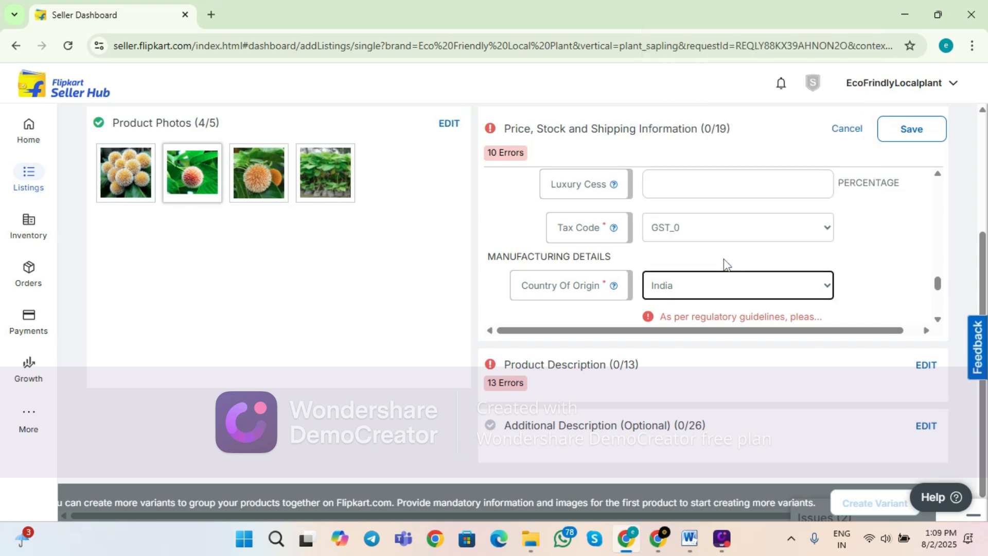
Step: Fill in the manufacturer details and the packer details with Eco Friendly Local Plant
scroll(715, 288, down, 2)
click(677, 236)
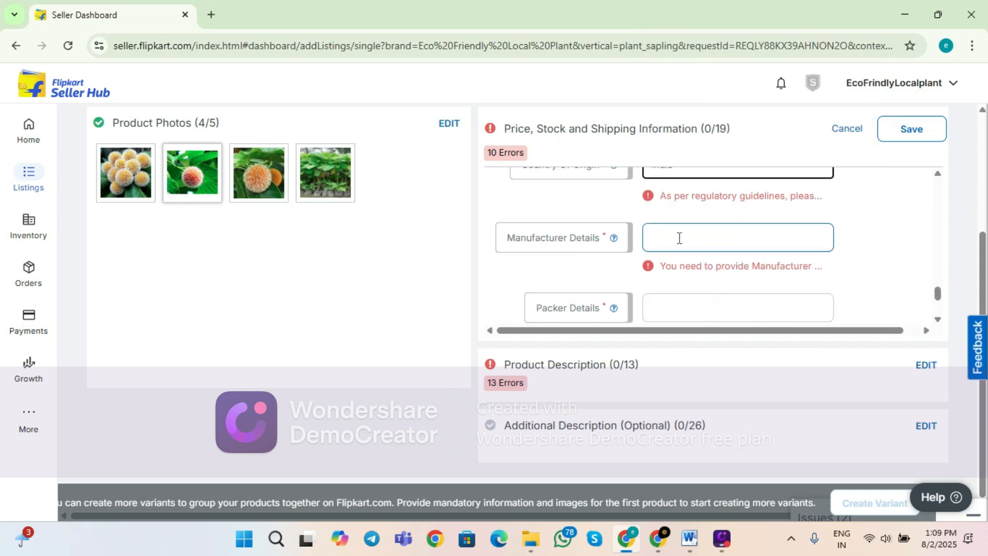
click(771, 278)
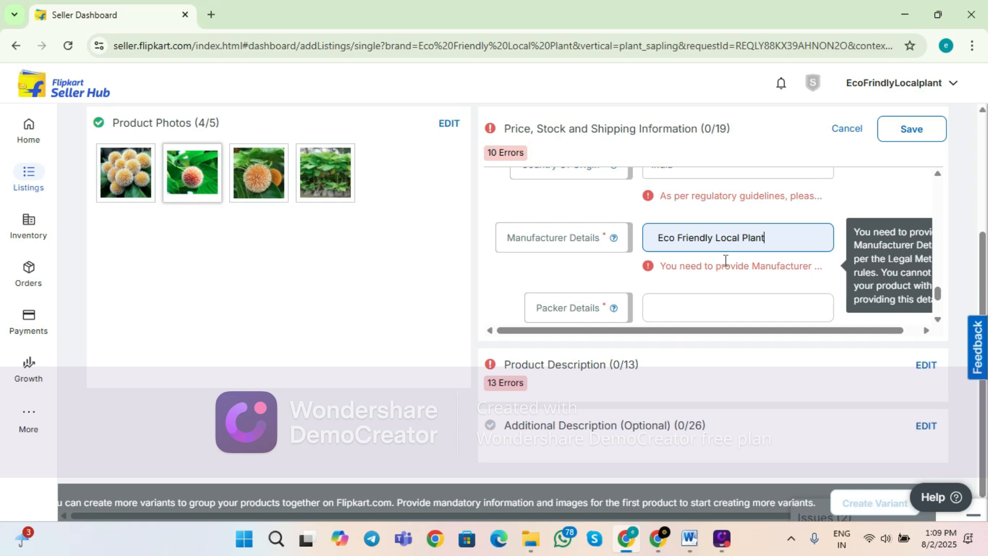
scroll(727, 261, down, 2)
click(709, 193)
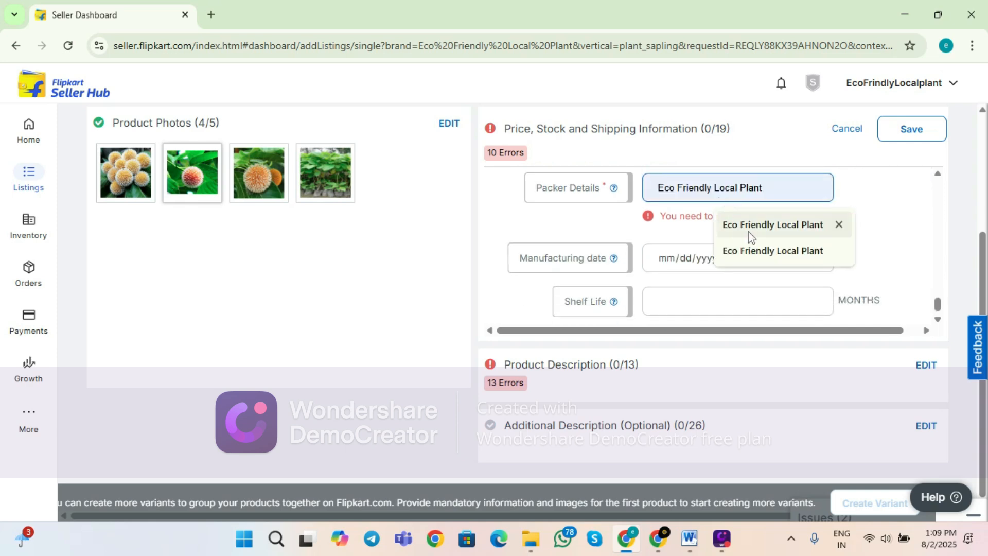
click(753, 230)
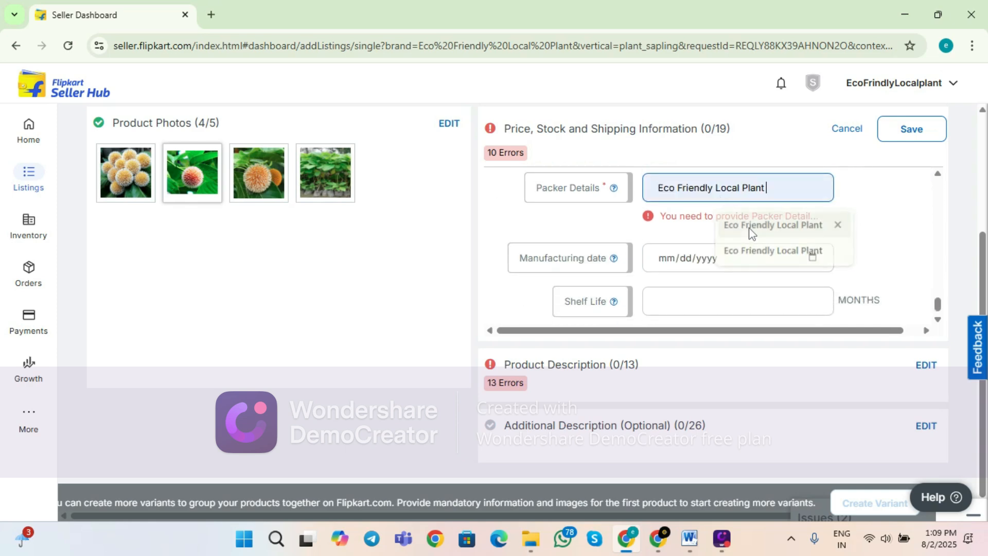
Step: Set the manufacturing date to 07/10/2025 and the shelf life to 2 months, and save the price, stock and shipping information
click(812, 258)
click(755, 297)
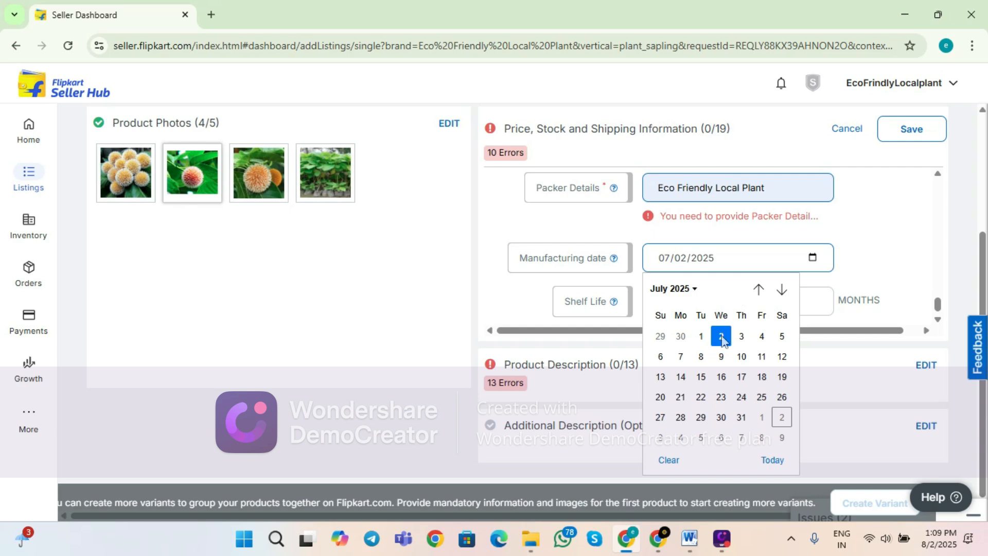
click(741, 355)
click(768, 293)
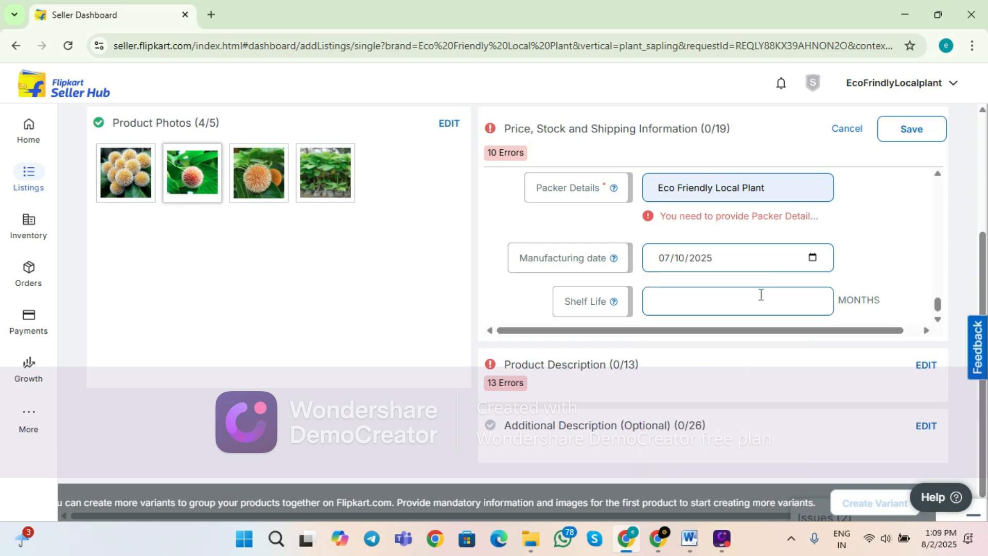
text(2)
click(913, 128)
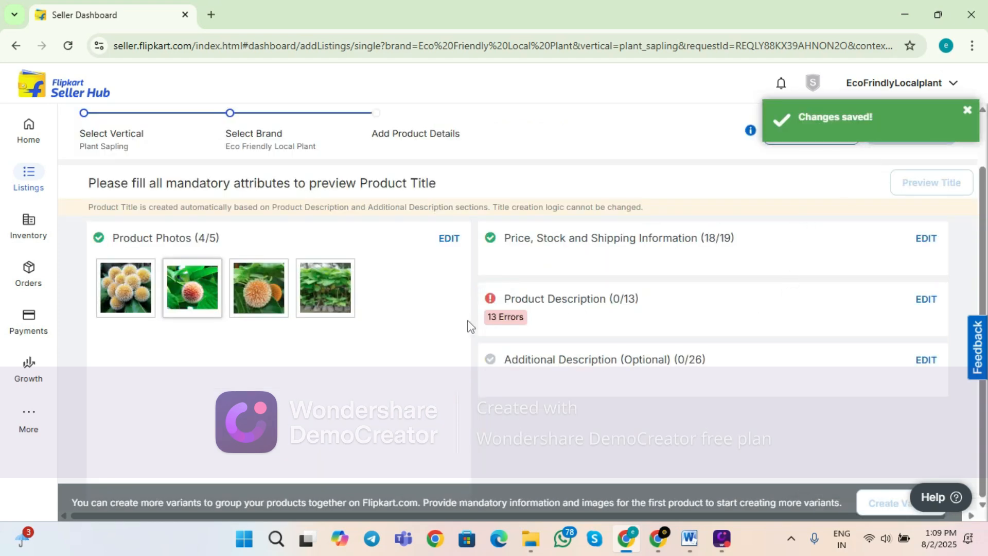
Step: Open the product description for editing and set the model name to Kadam Plant and the pack quantity to 1
click(926, 300)
scroll(689, 334, down, 2)
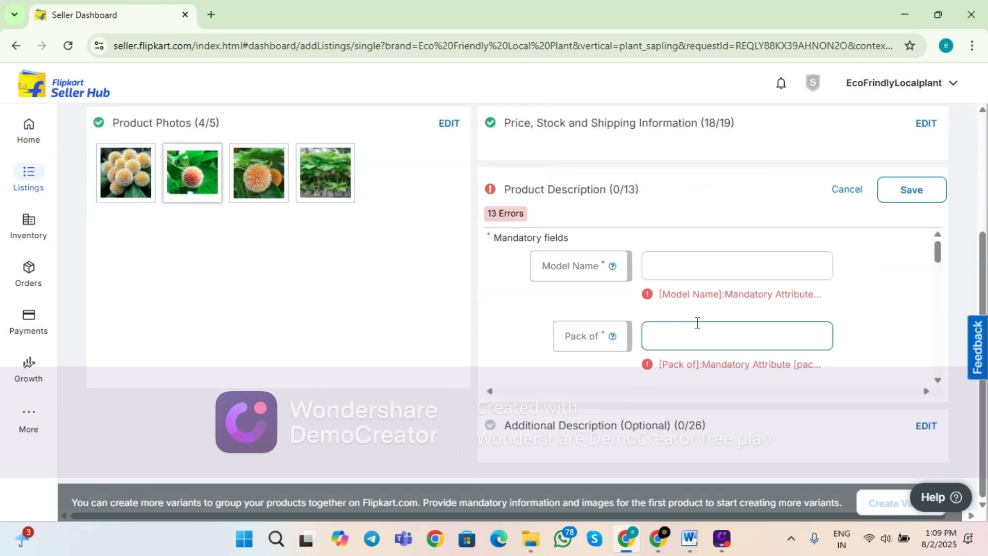
click(708, 262)
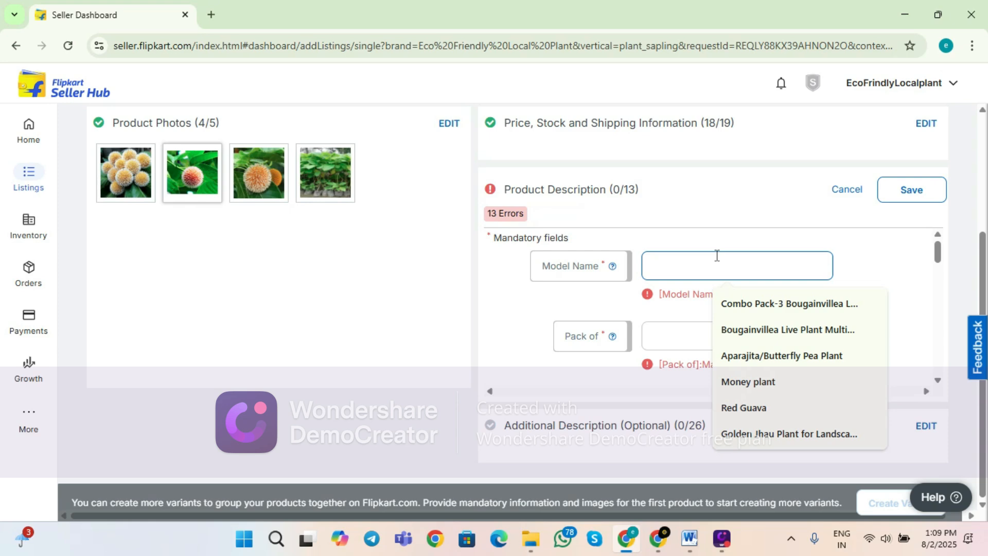
text(Kadam Plant)
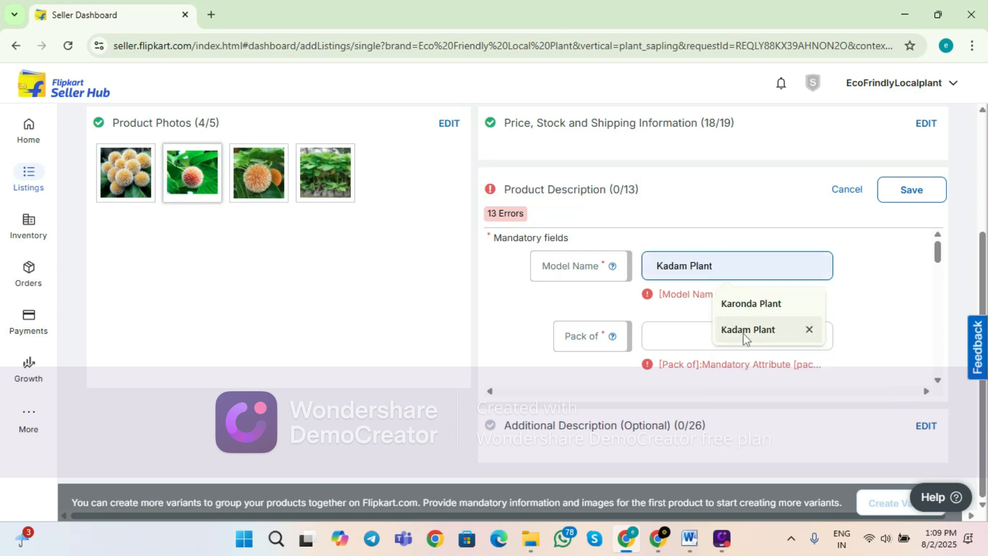
click(743, 330)
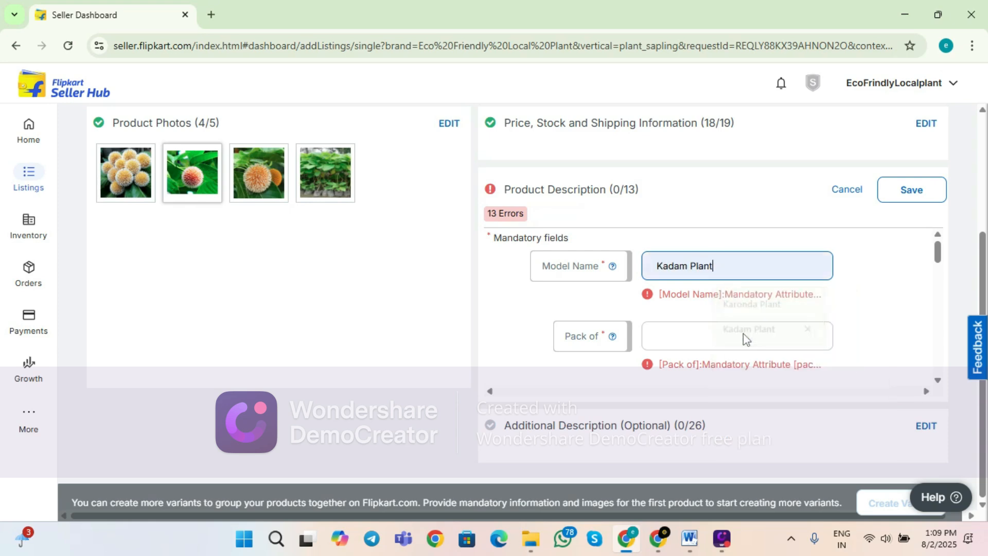
click(687, 331)
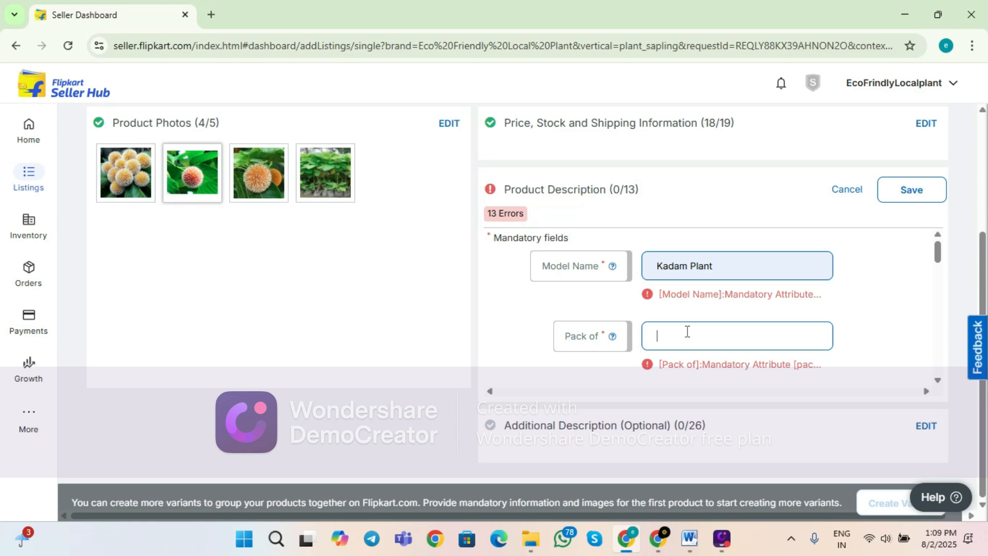
text(1)
Step: Set the plant type to Fruit in the product description
scroll(686, 331, down, 2)
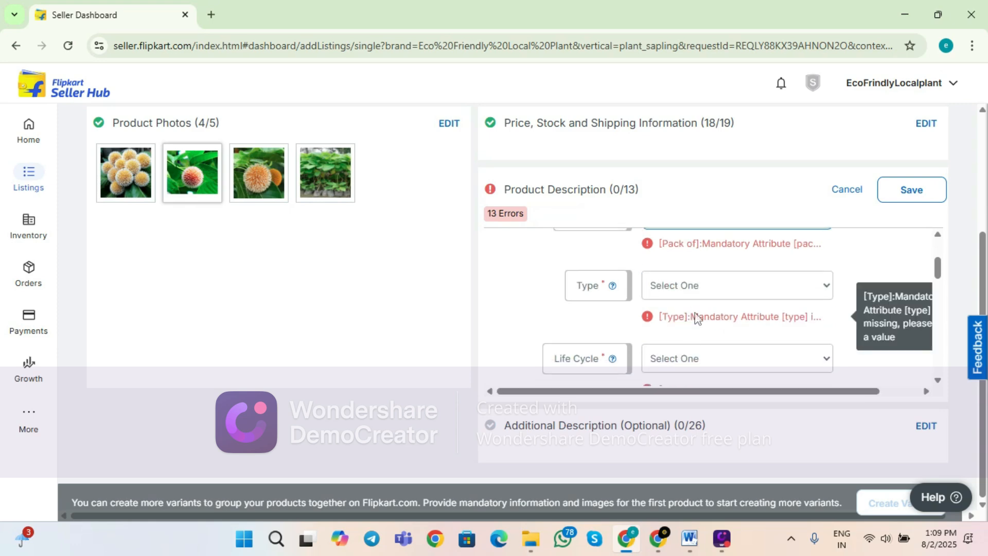
click(703, 295)
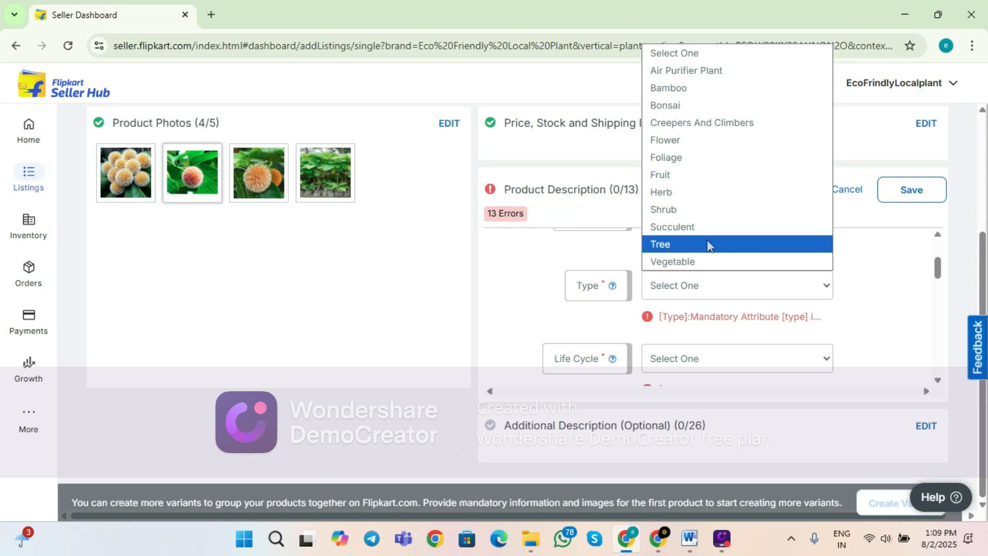
click(696, 177)
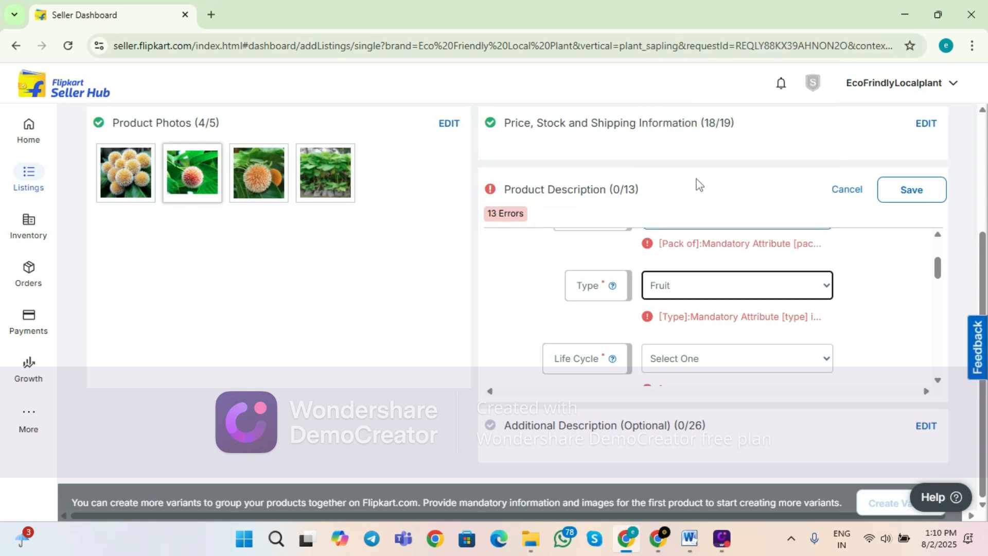
Step: Set the plant's life cycle to Annual in the product description
click(782, 357)
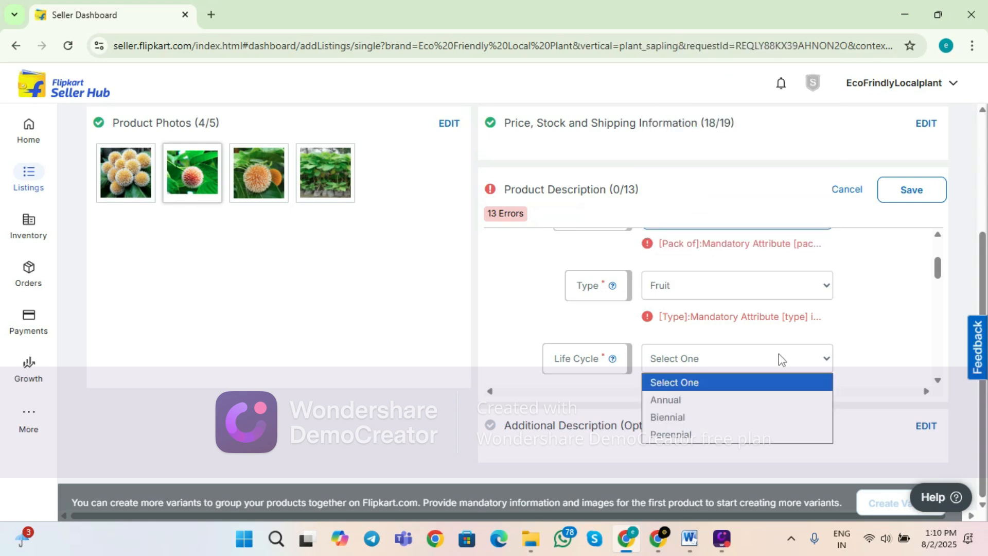
click(759, 399)
scroll(765, 338, down, 2)
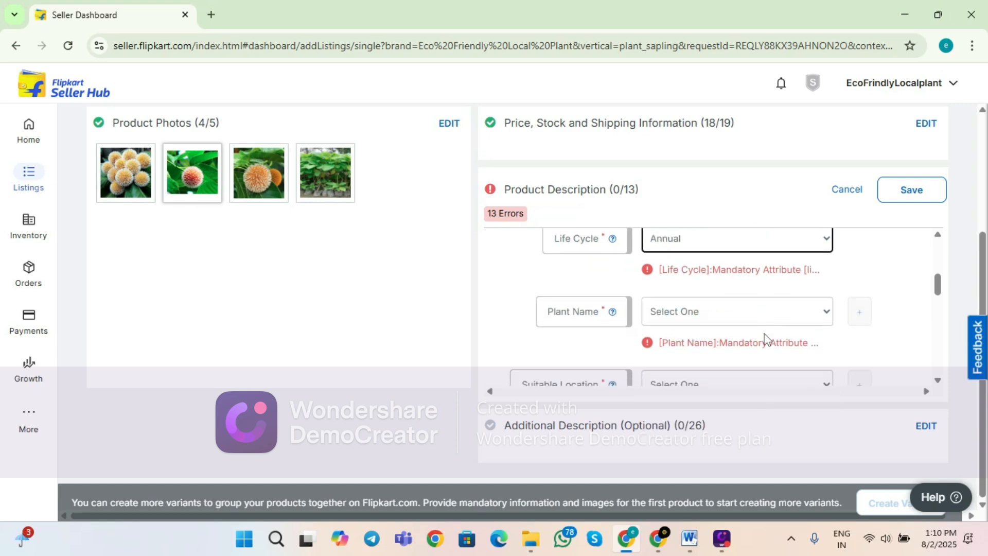
click(766, 241)
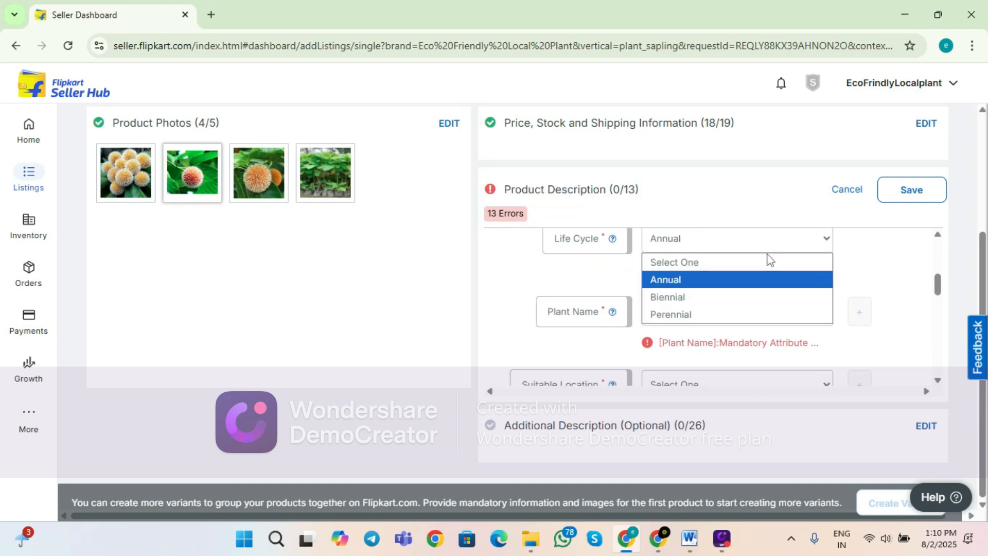
click(771, 284)
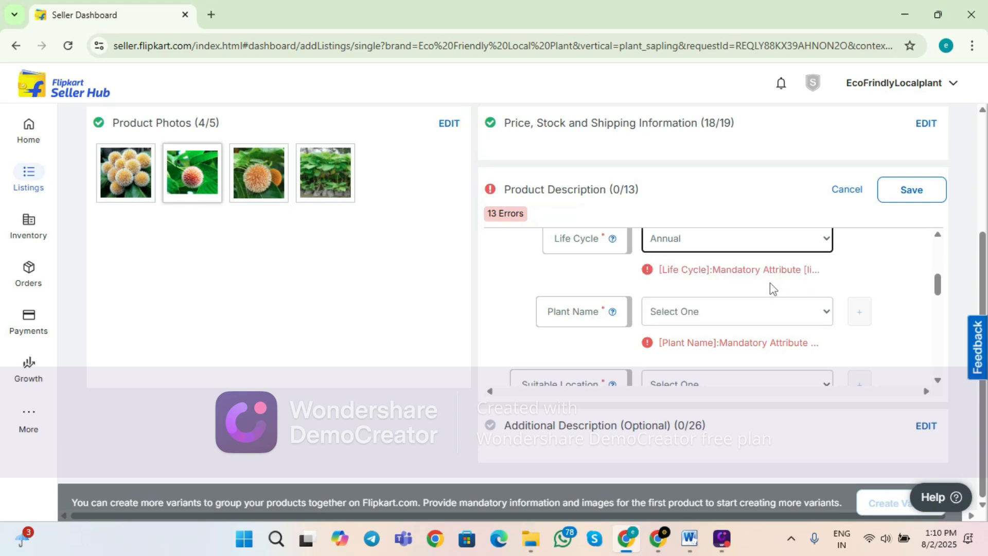
Step: Find Kadam Plant among the available plant names and select it as the plant name
click(752, 317)
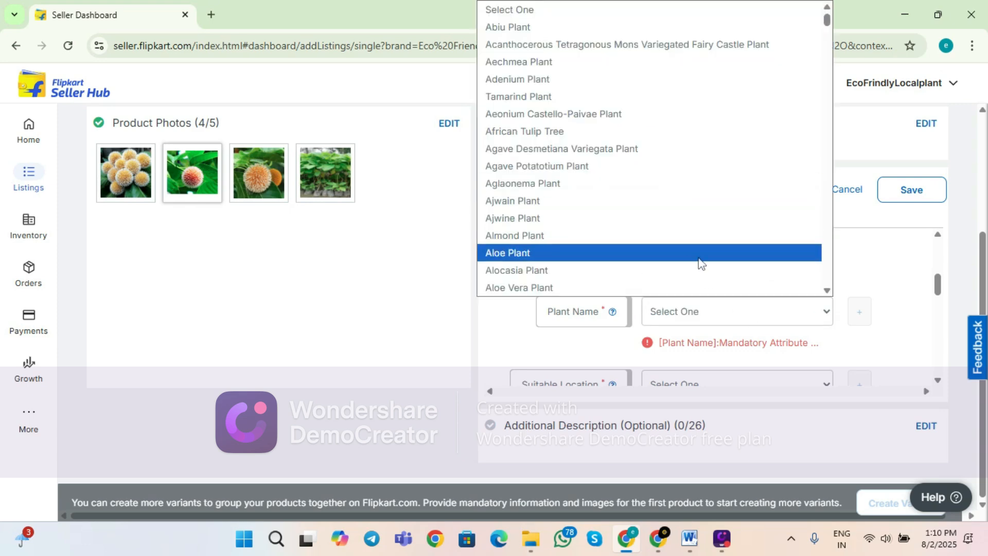
text(kam)
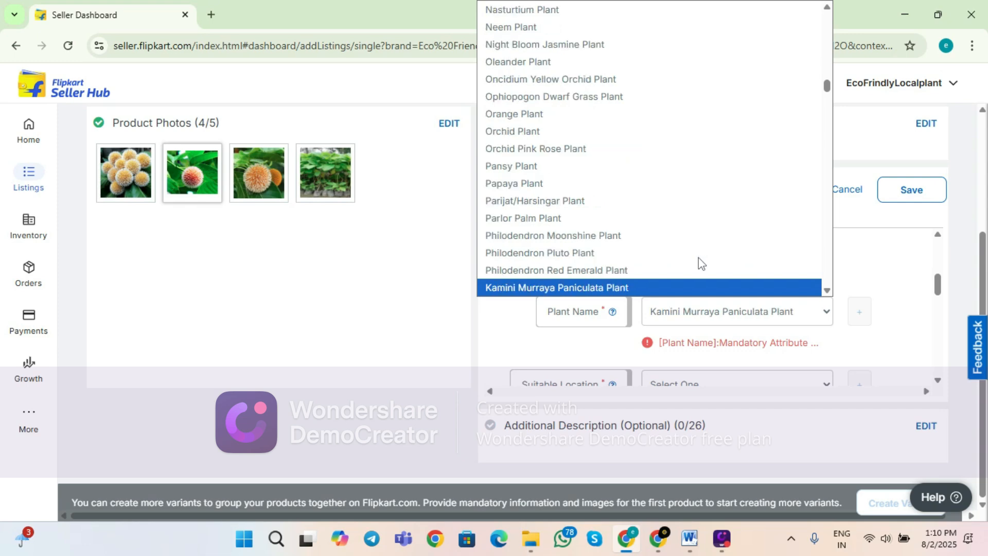
text(kad)
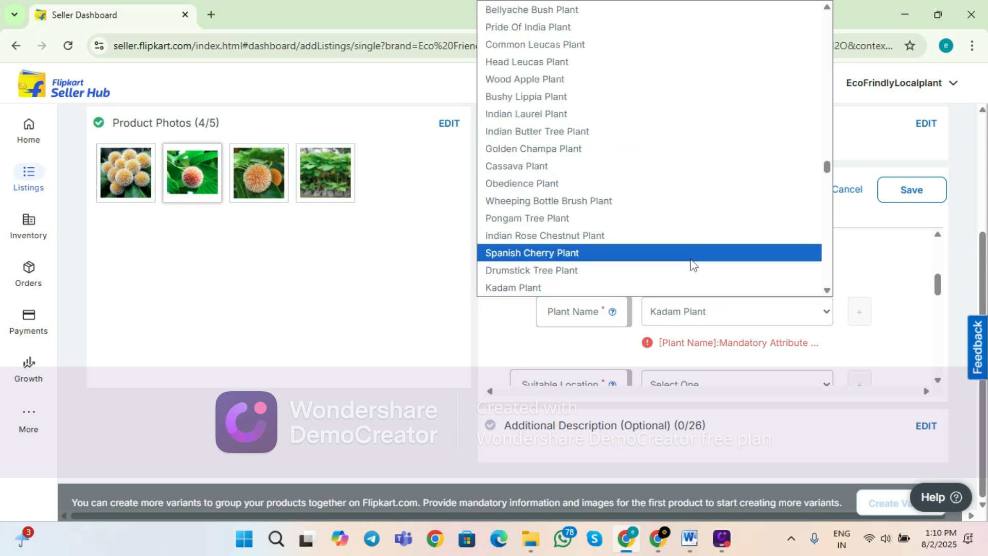
click(673, 287)
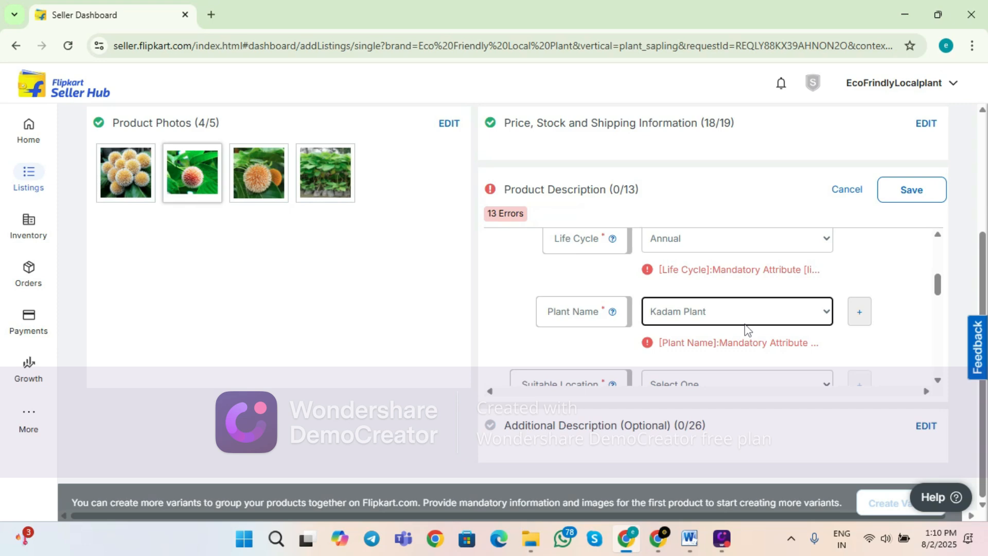
Step: Set the suitable location for the plant to Outdoor
scroll(747, 329, down, 2)
scroll(747, 329, up, 2)
scroll(747, 330, down, 2)
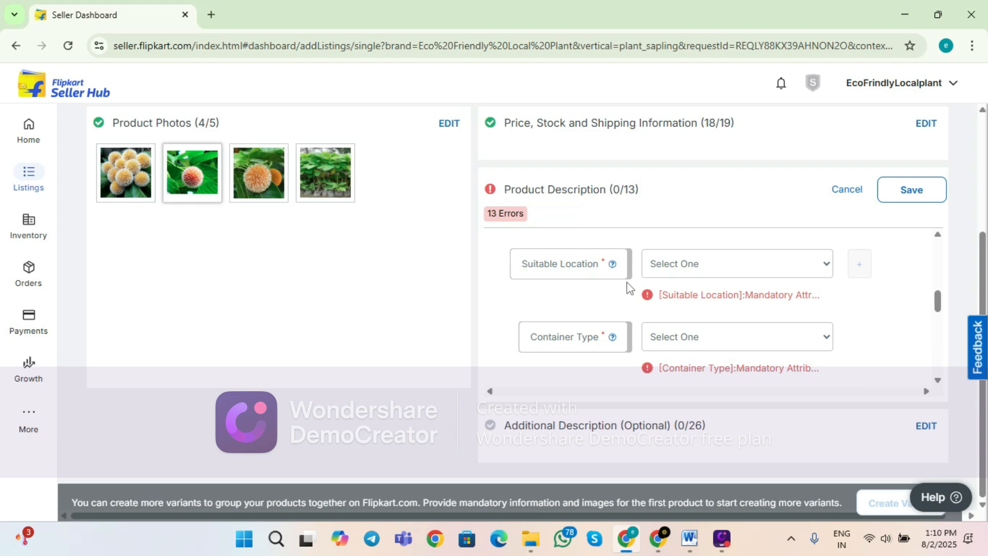
click(710, 263)
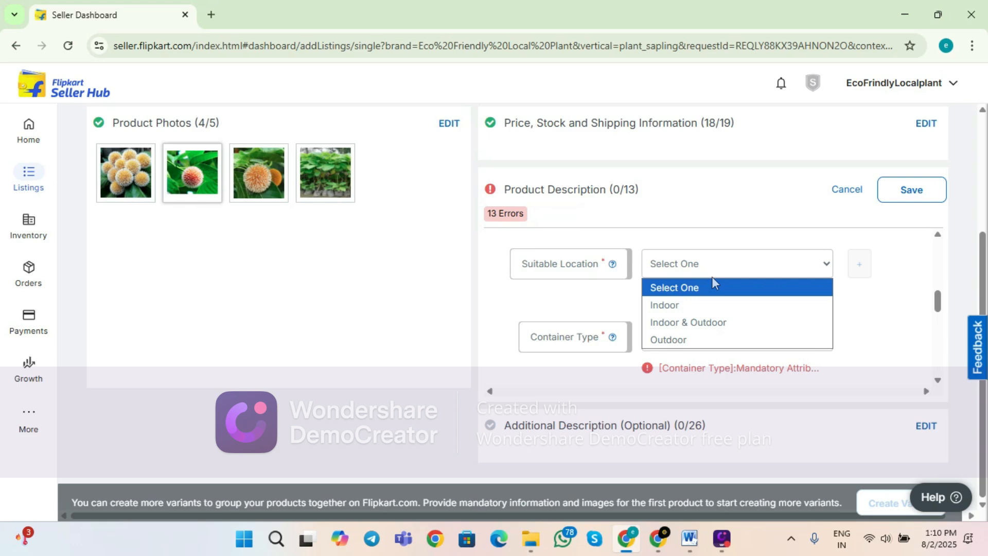
click(710, 338)
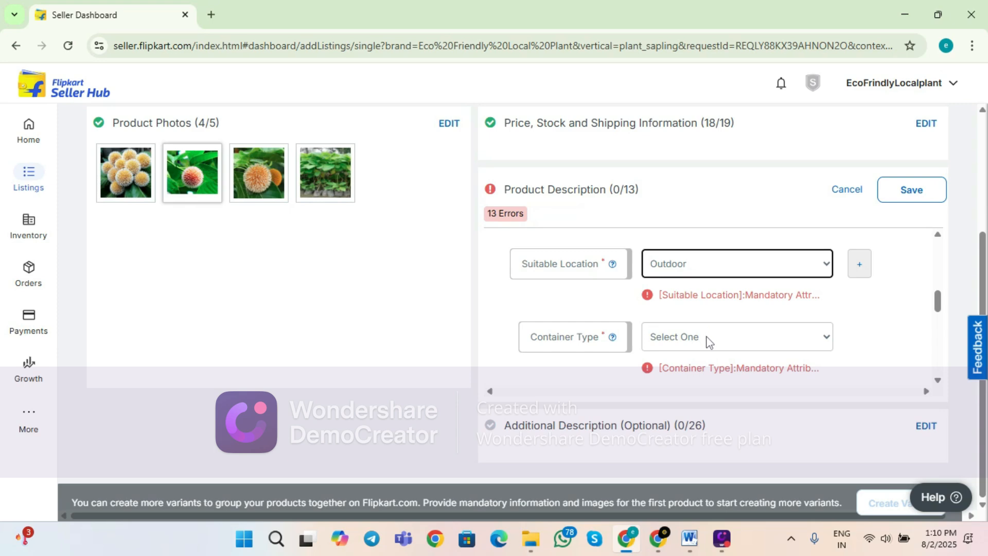
Step: Set the container type to Grow Bag and the container material to Plastic
click(706, 337)
click(712, 397)
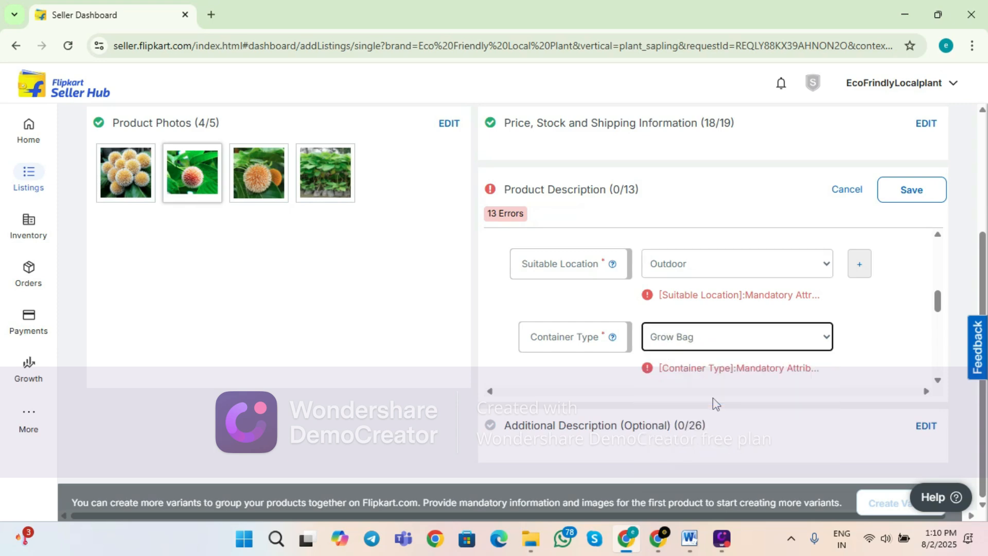
scroll(708, 316, down, 2)
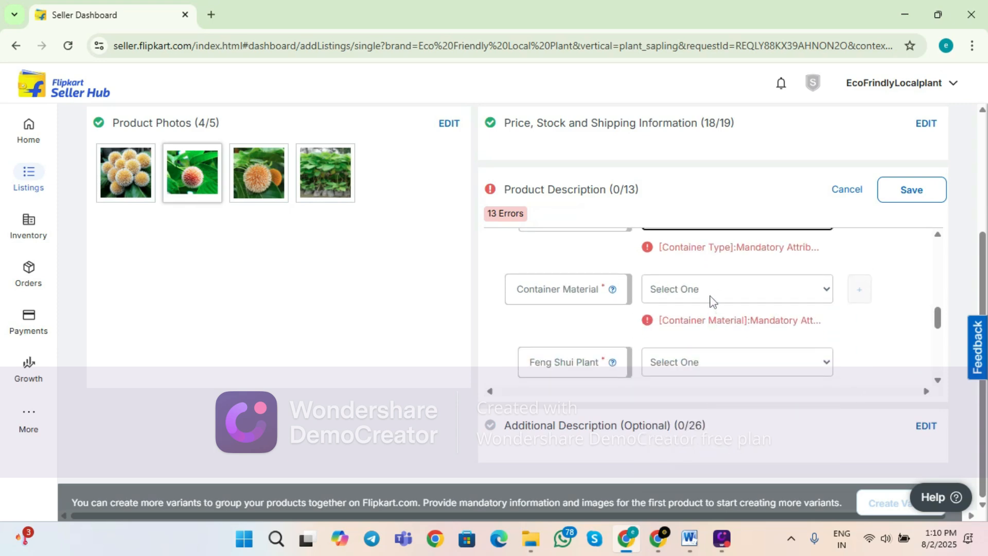
click(711, 299)
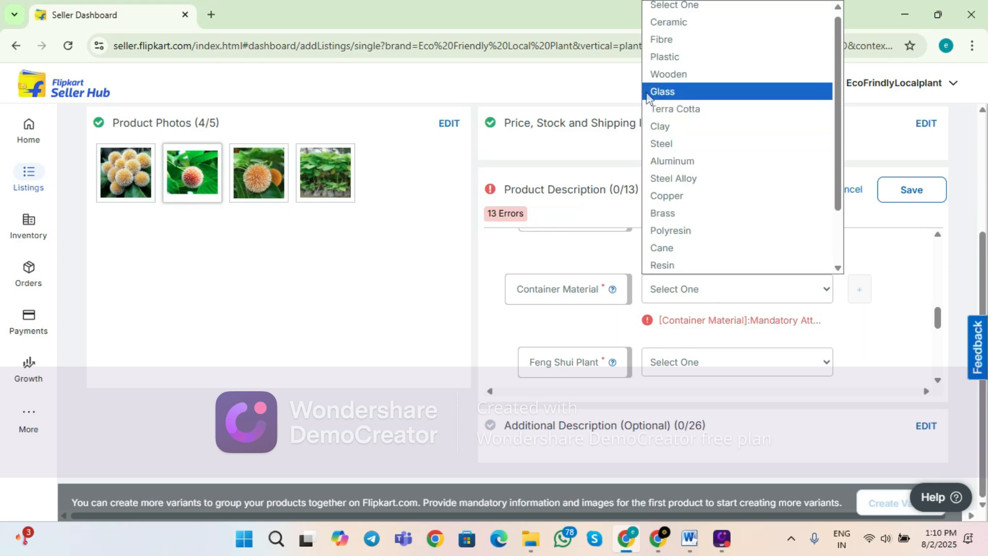
click(653, 63)
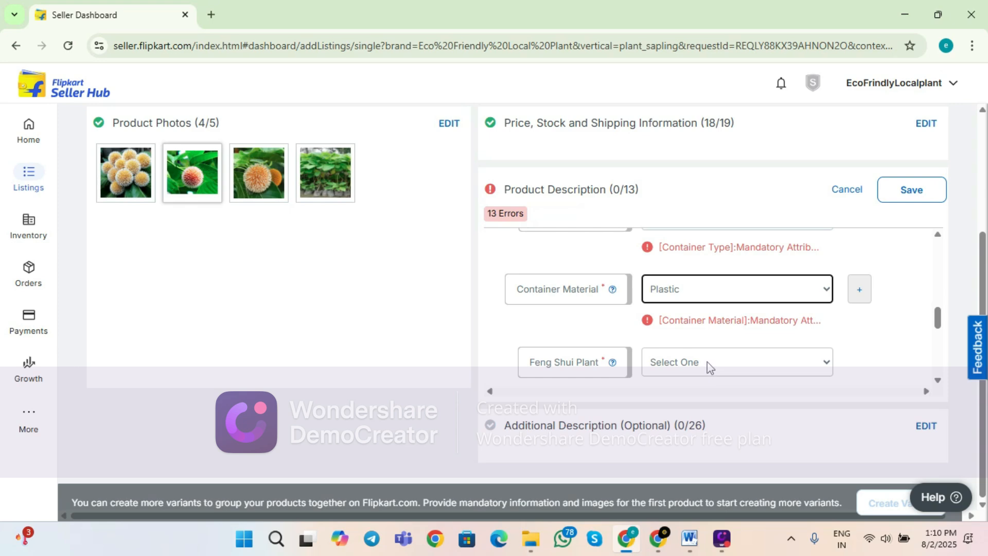
Step: Set Feng Shui Plant to No and Hybrid to Yes in the product description
scroll(707, 360, down, 3)
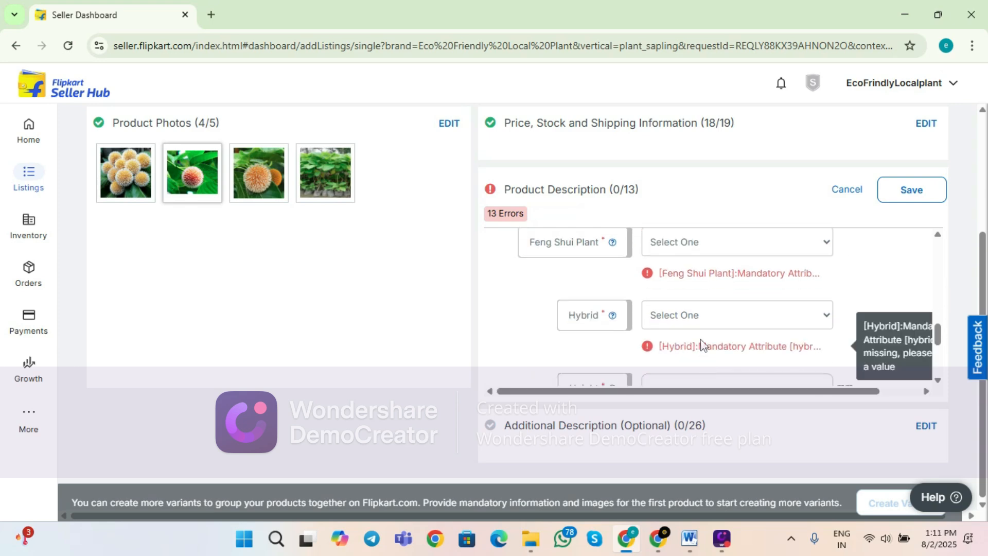
click(712, 242)
click(704, 297)
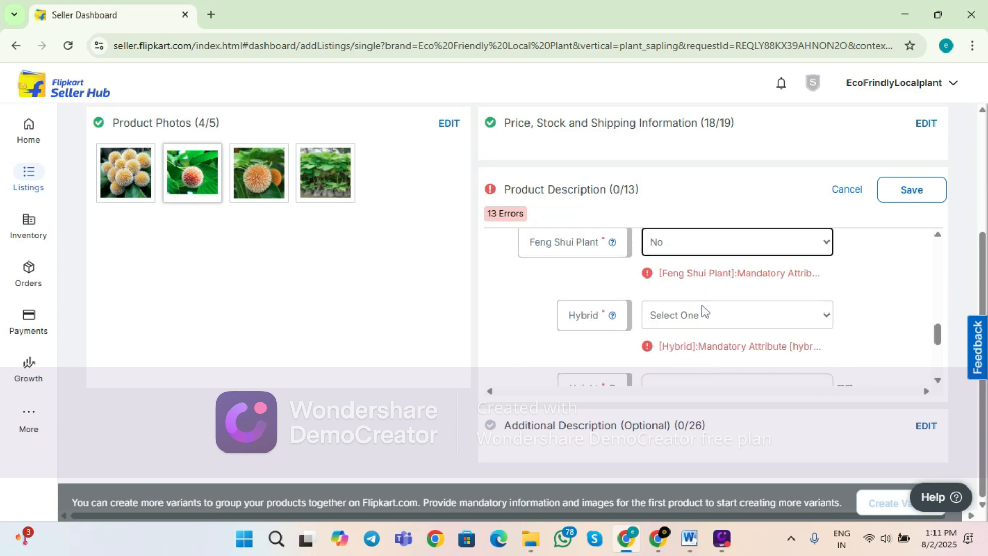
click(677, 325)
click(676, 345)
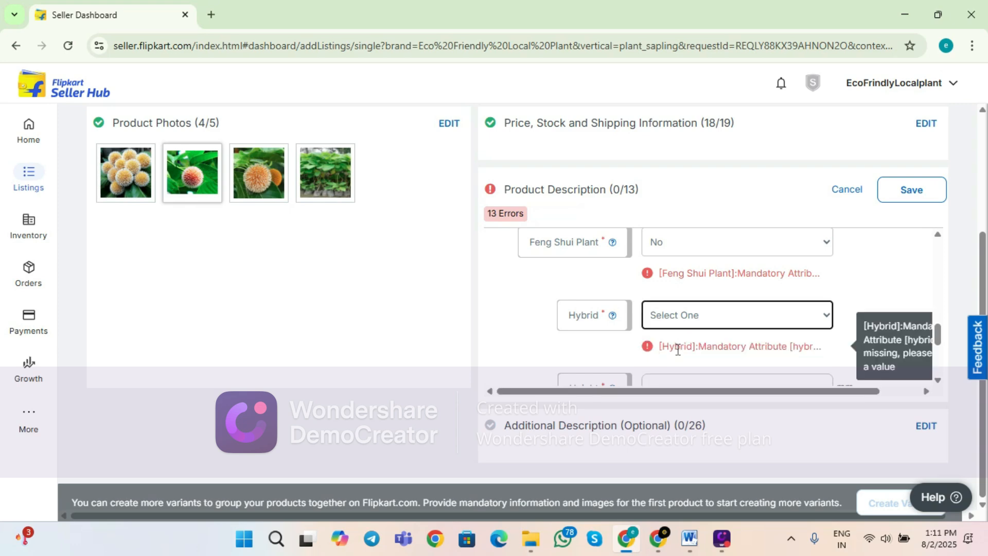
click(672, 316)
click(677, 357)
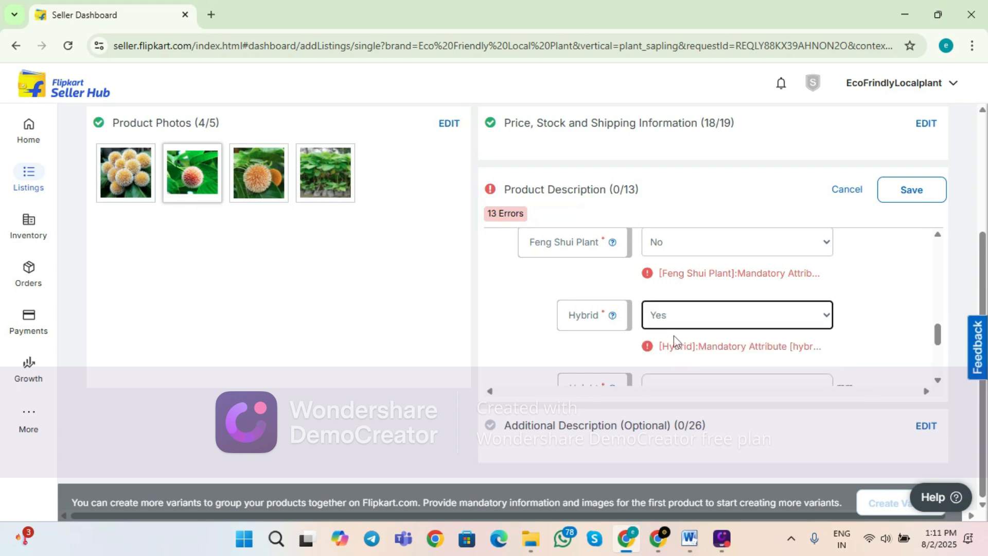
Step: Set the plant's height to 200 mm and the plant size to Medium
scroll(674, 336, down, 2)
click(687, 272)
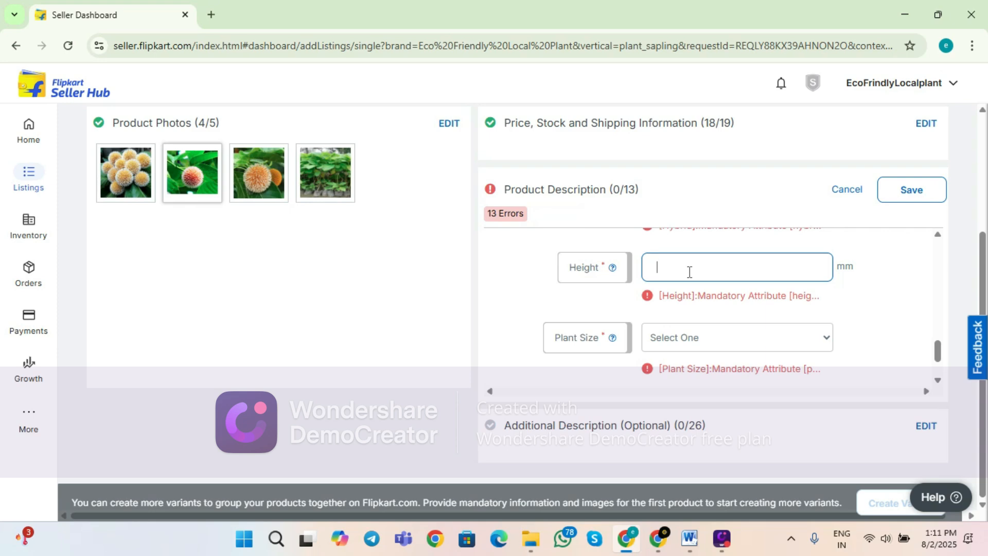
text(200)
click(714, 344)
click(711, 396)
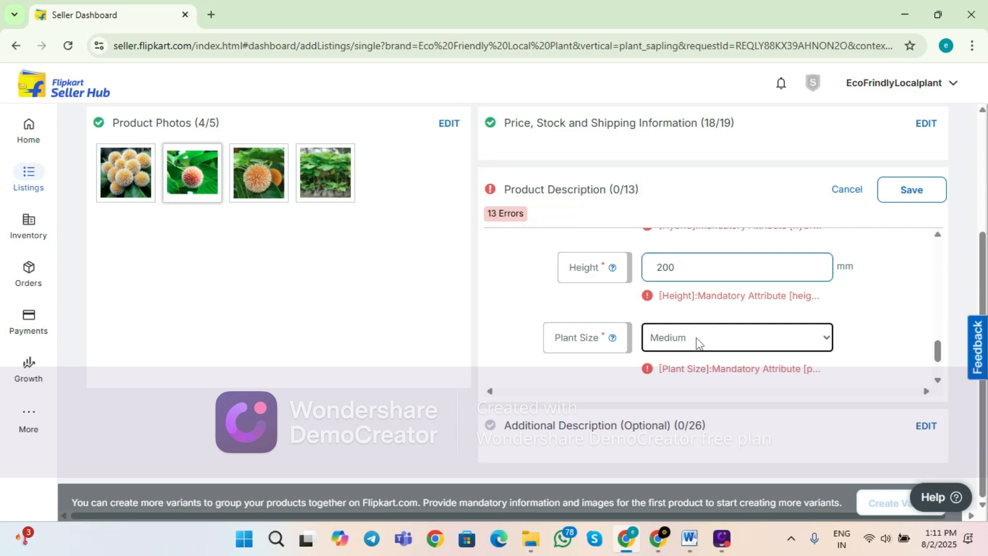
Step: Set the container color to Black and save the product description
scroll(698, 342, down, 2)
click(698, 342)
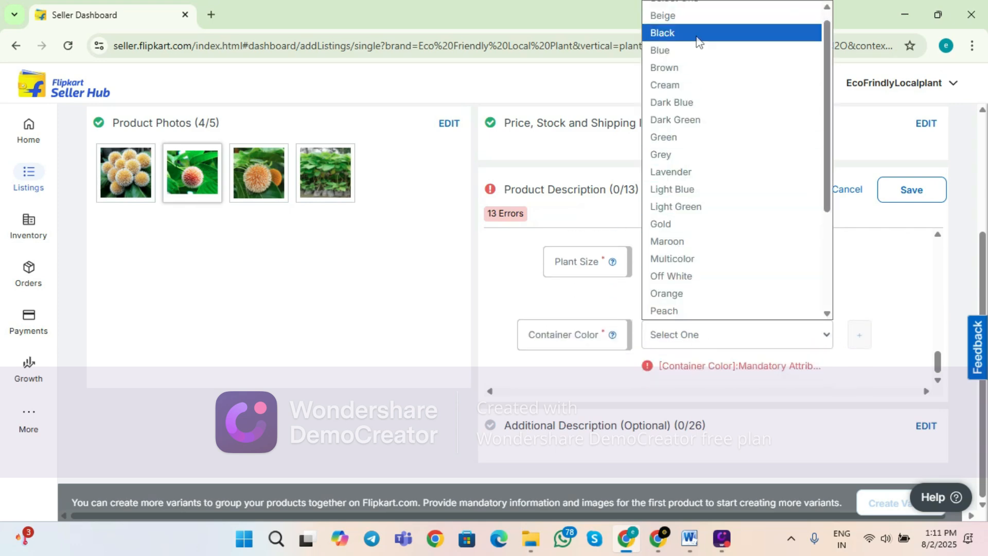
click(697, 35)
scroll(718, 373, down, 1)
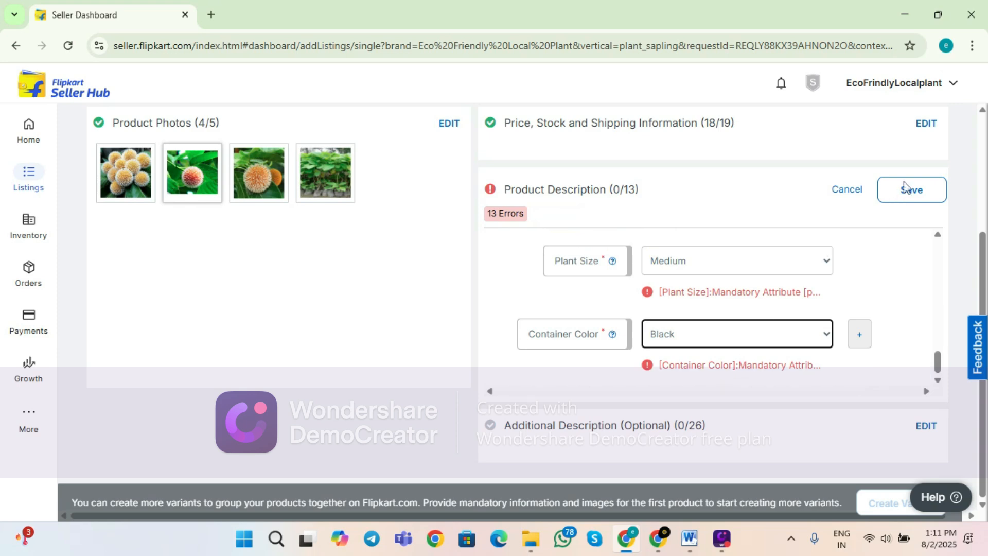
click(919, 193)
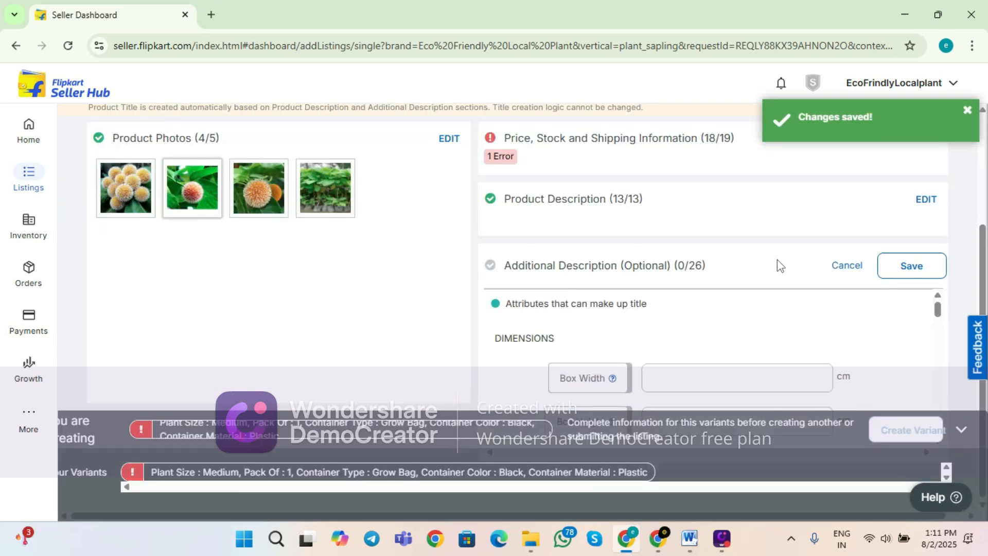
Step: Collapse the variants list and set the box width to 6 cm, height to 25 cm and depth to 6 cm in the additional description
click(959, 434)
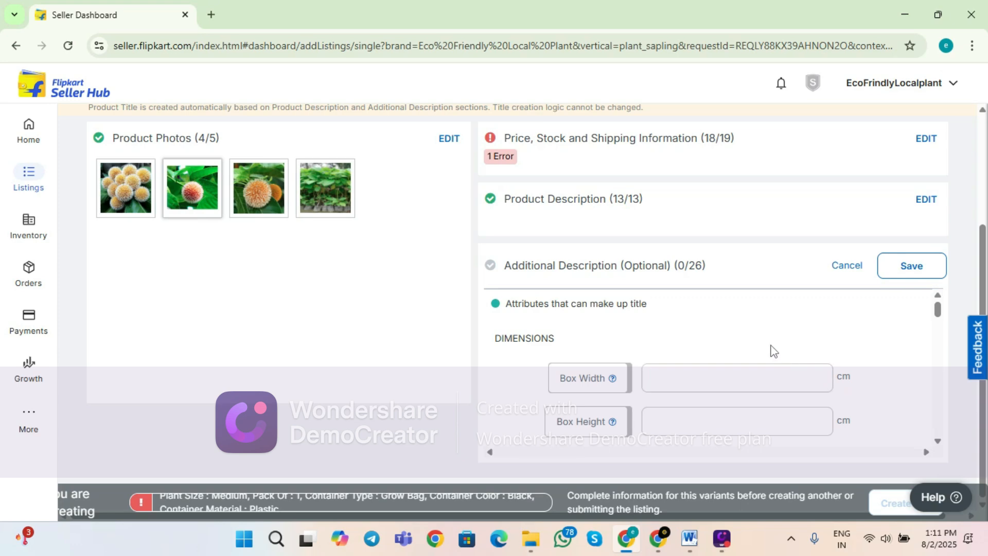
scroll(770, 349, down, 2)
scroll(770, 349, up, 2)
mouse_move(609, 428)
scroll(617, 428, down, 3)
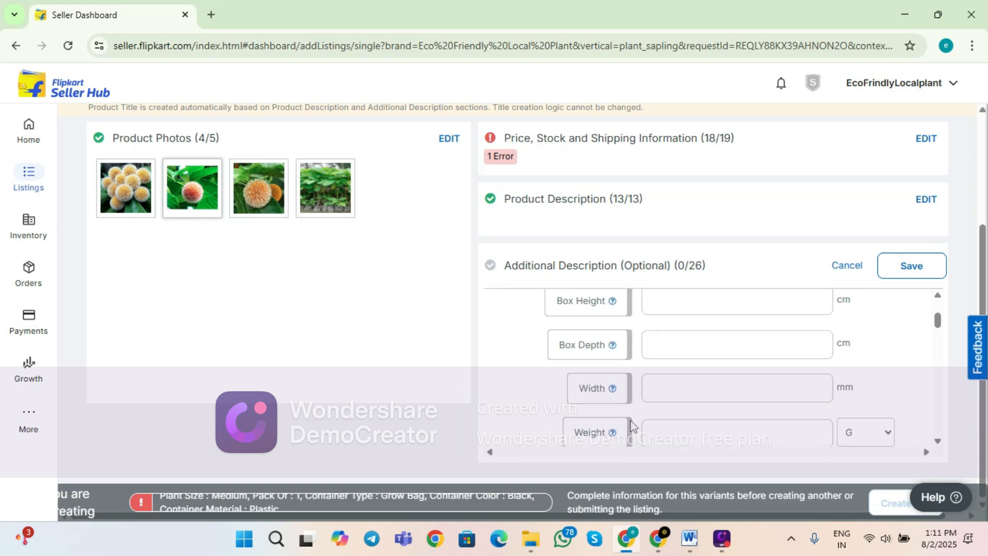
scroll(668, 379, up, 3)
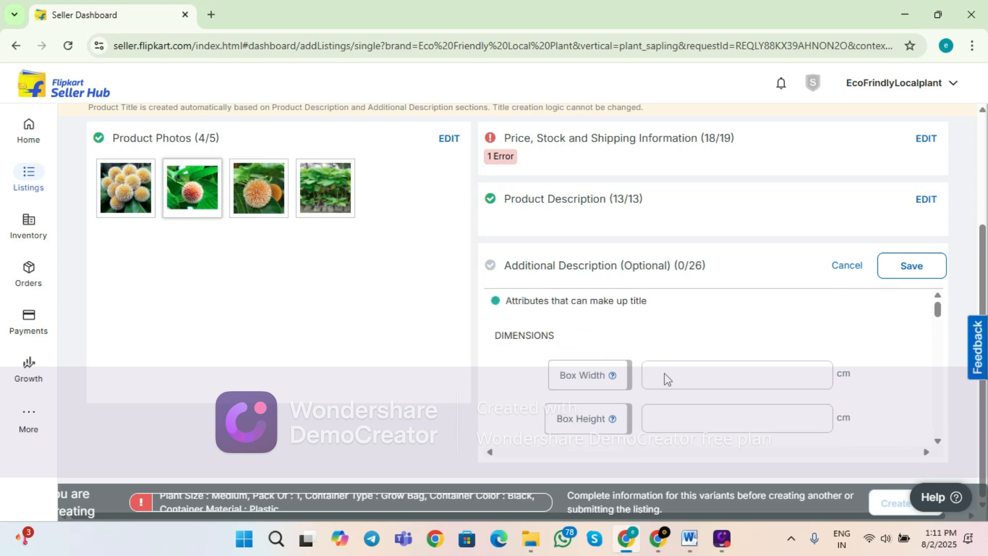
click(667, 378)
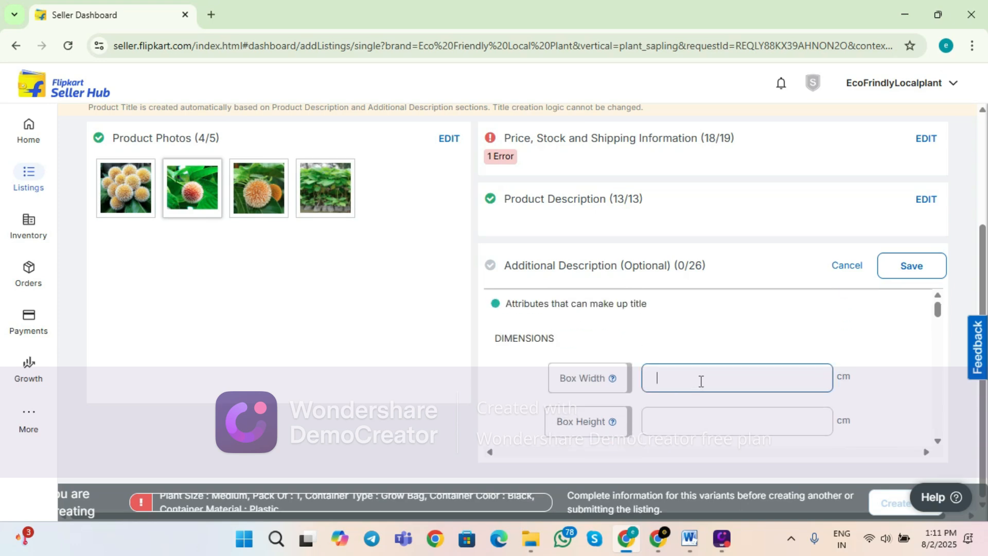
click(704, 421)
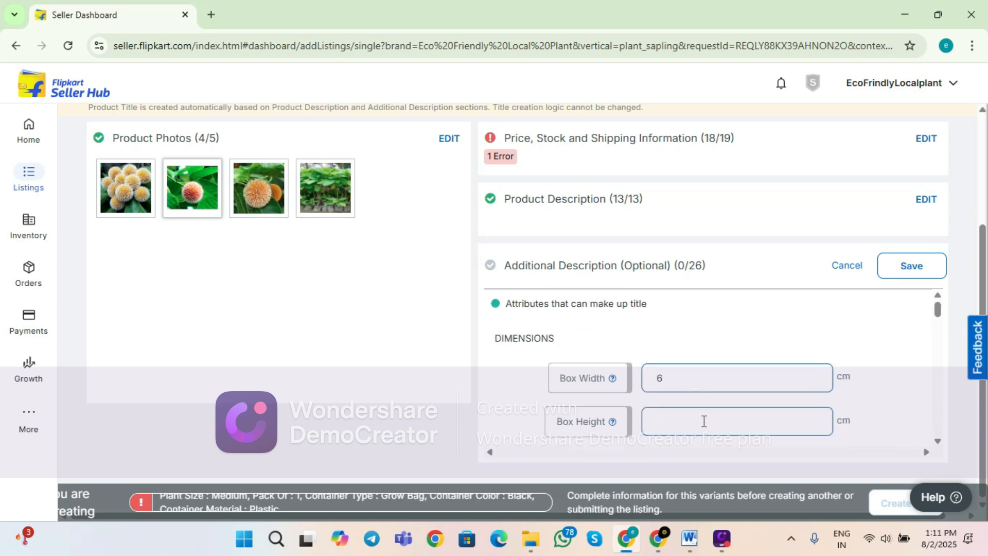
text(25)
scroll(704, 421, down, 2)
click(687, 349)
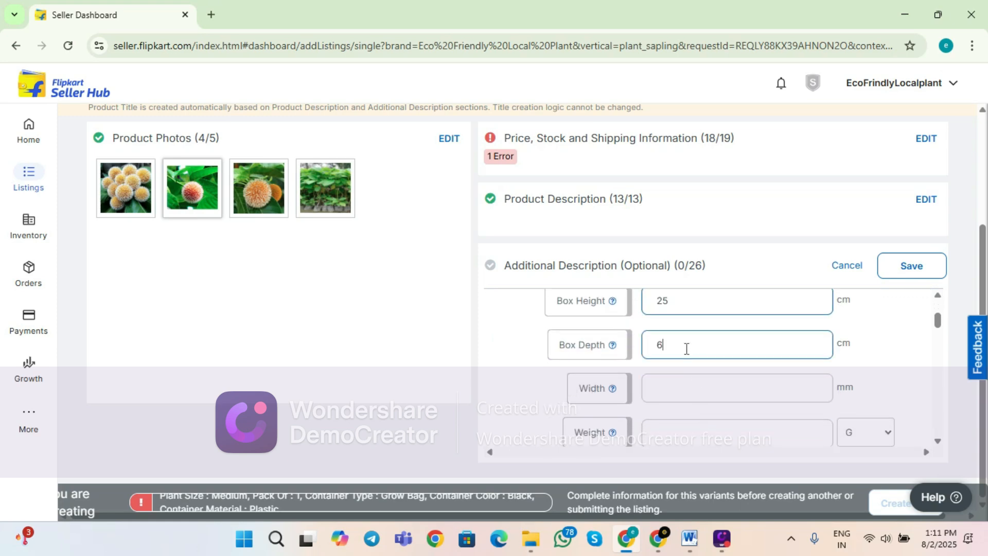
Step: Set the product's width to 200 mm and its weight to 450 G in the additional description
click(689, 381)
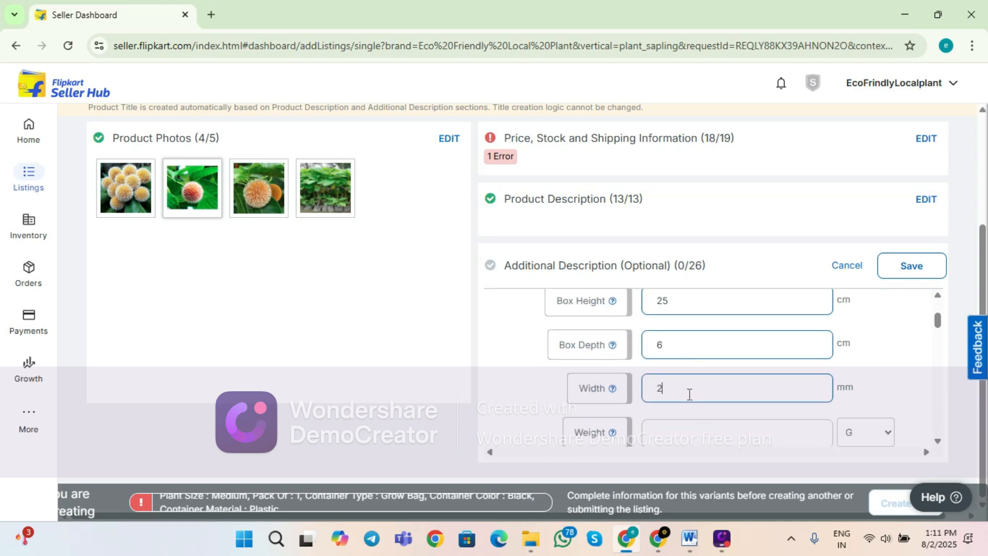
text(200)
scroll(678, 420, down, 2)
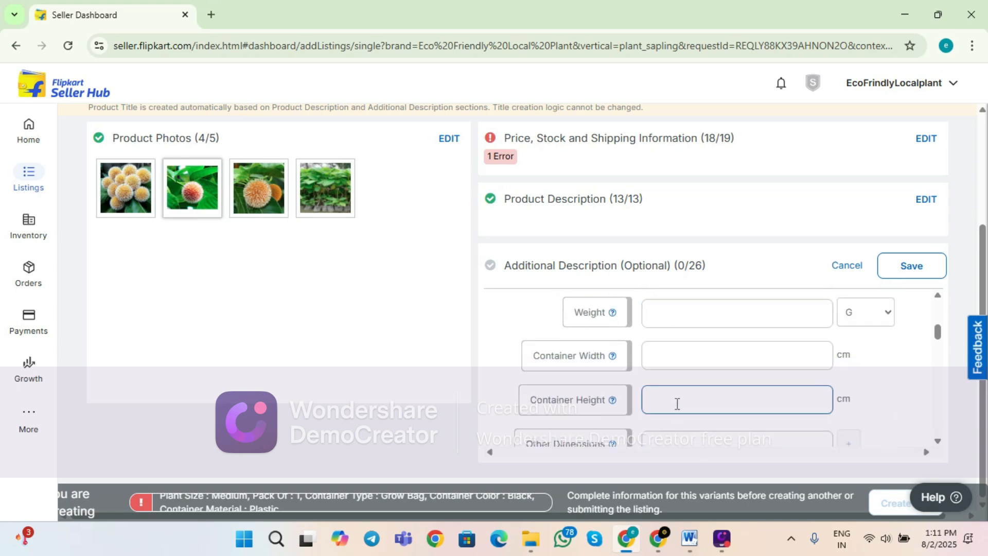
click(685, 310)
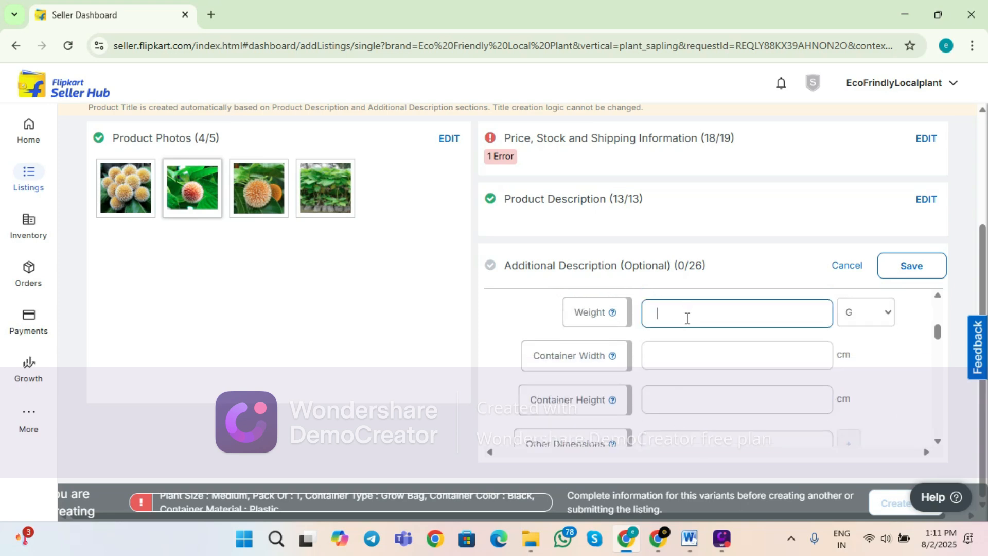
text(450)
Step: Set the container width to 2 cm, fill in the container height and set the items included in the box to 1
click(715, 356)
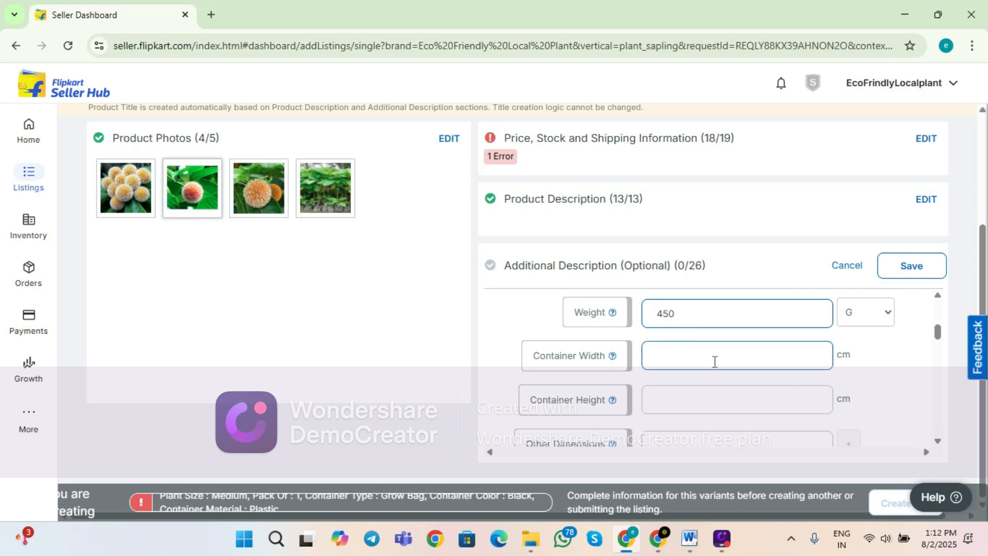
click(715, 390)
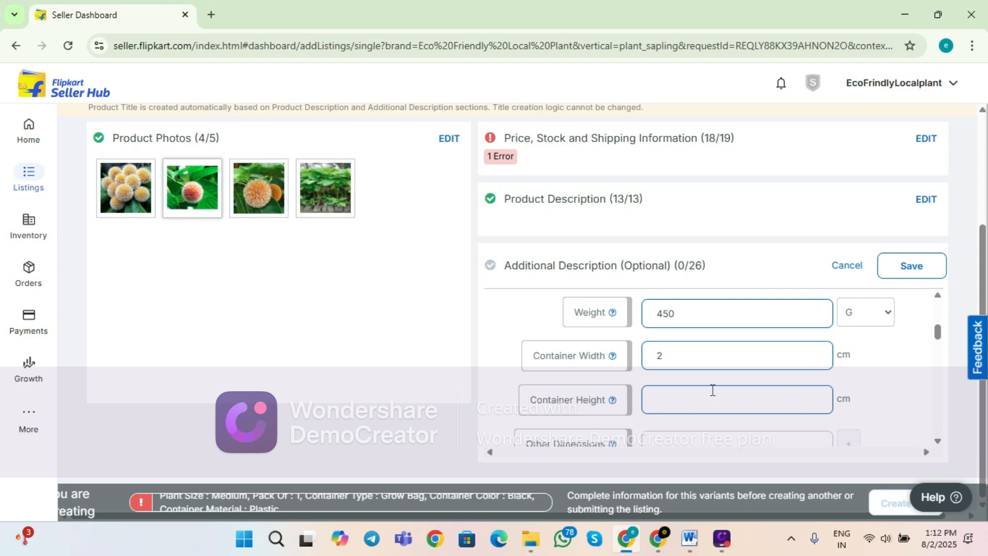
scroll(713, 390, down, 3)
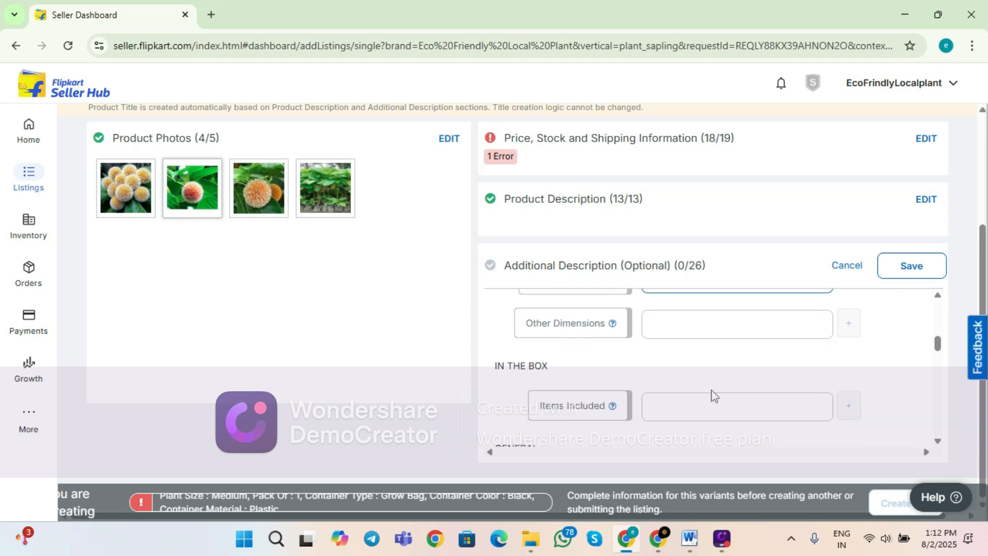
click(695, 406)
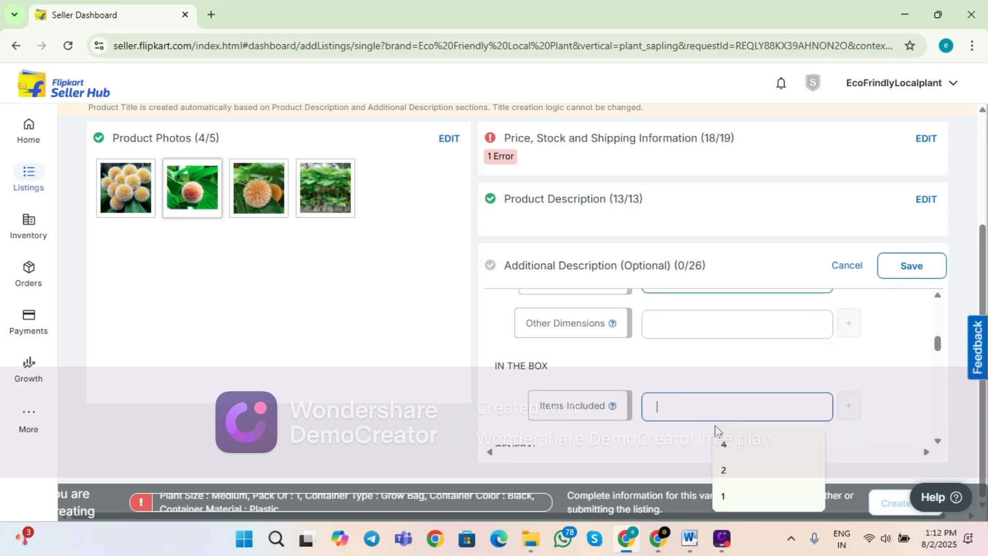
click(749, 504)
Step: Copy the Description paragraph from the kadam plant introduction document in Word into the listing's general Description field
scroll(721, 400, down, 2)
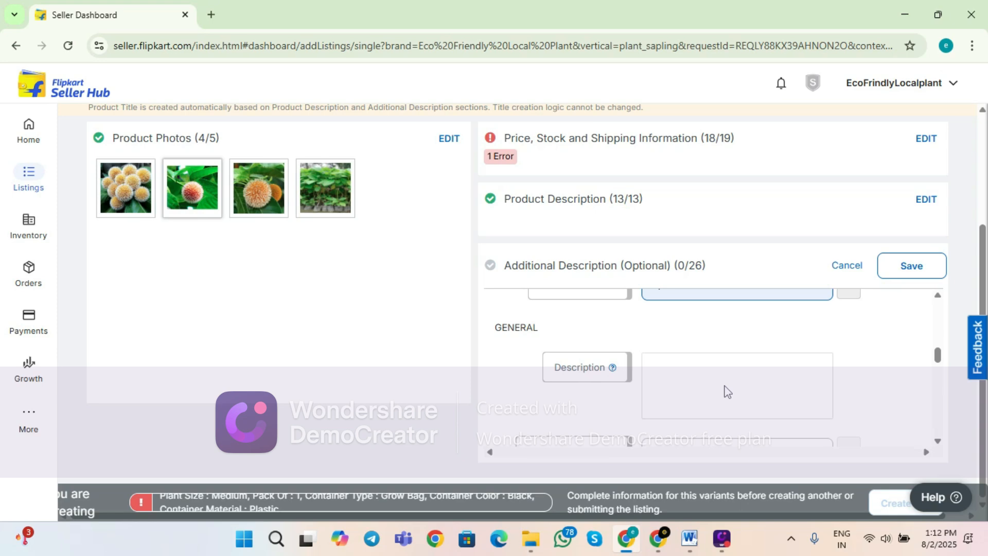
click(700, 370)
click(690, 538)
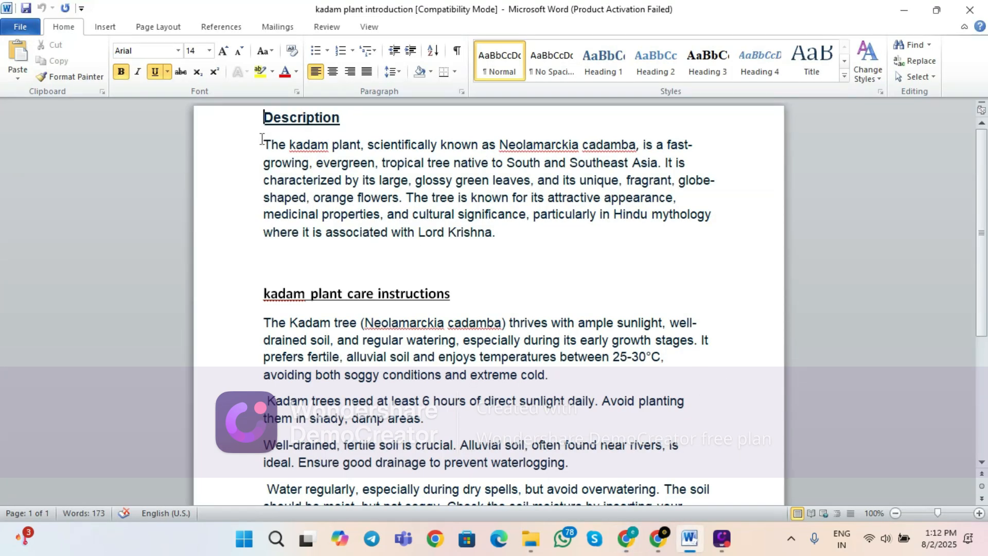
drag(263, 145, 492, 233)
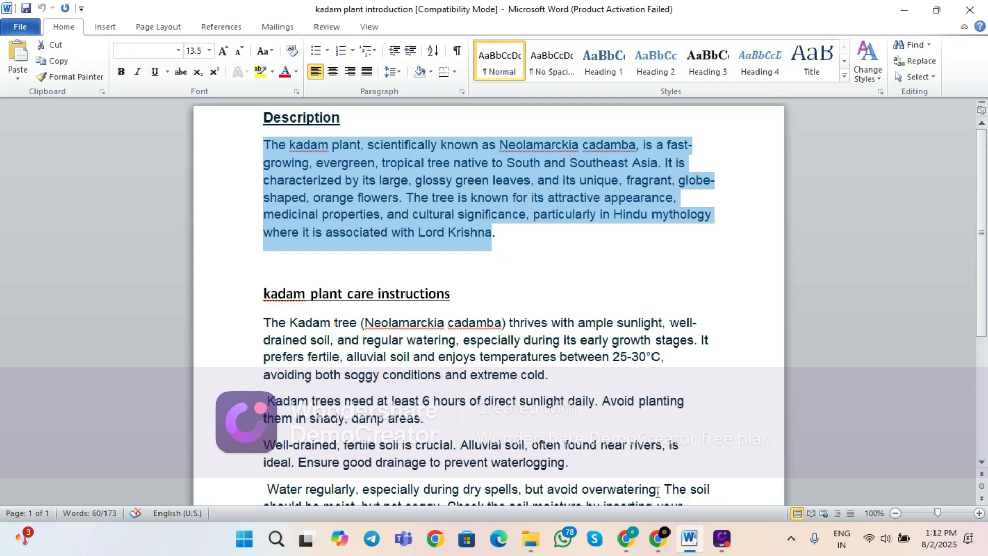
click(627, 547)
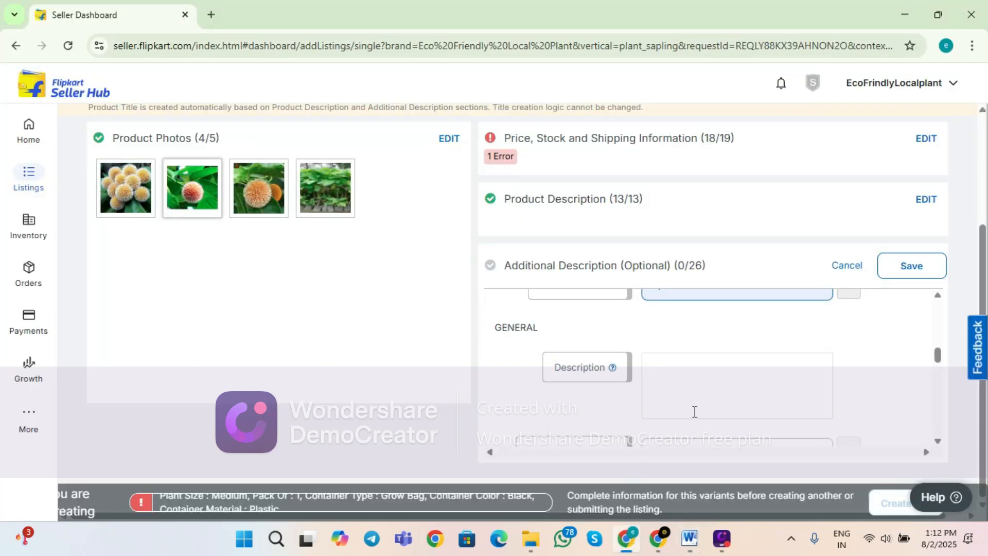
key(ctrl+v)
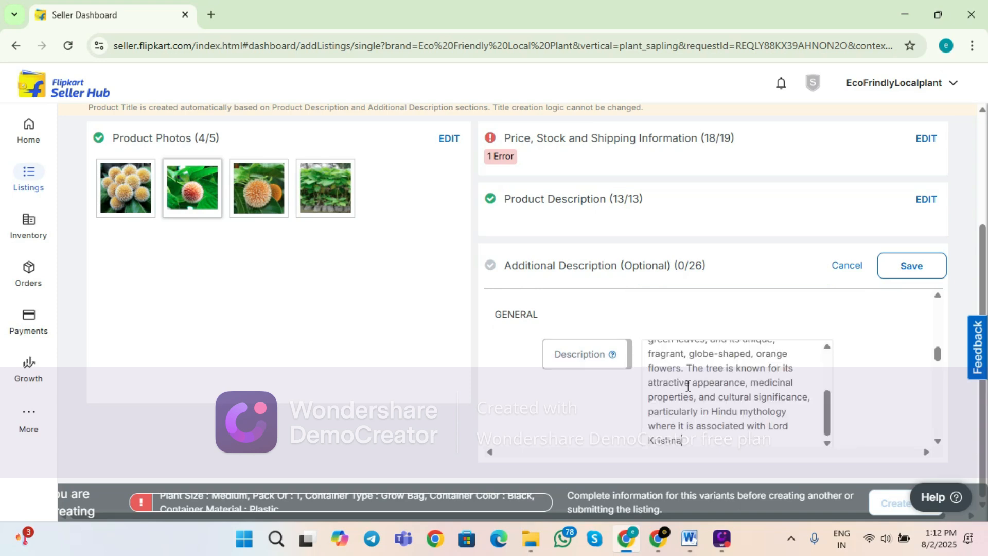
Step: Add Plant and Flower as search keywords in the additional description
scroll(741, 397, down, 2)
click(698, 370)
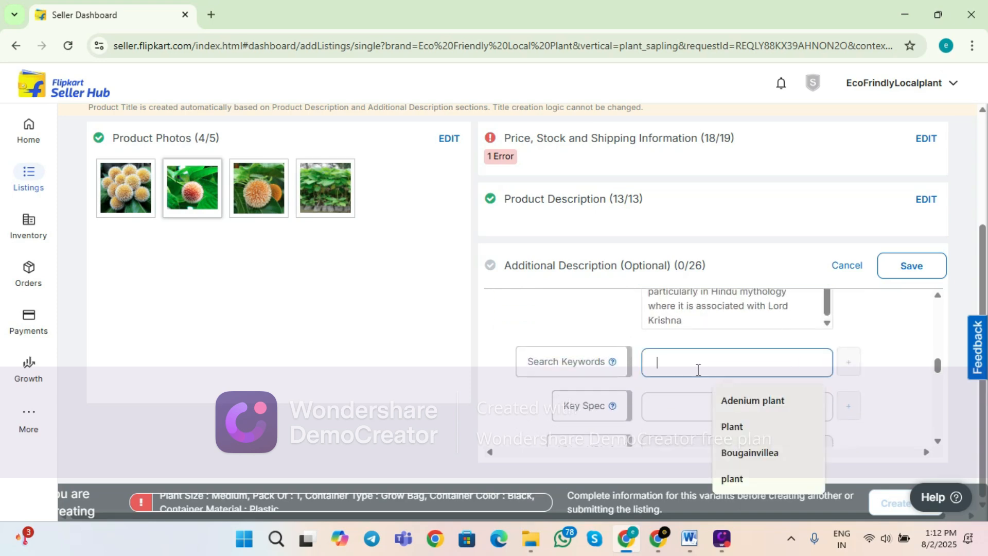
click(732, 427)
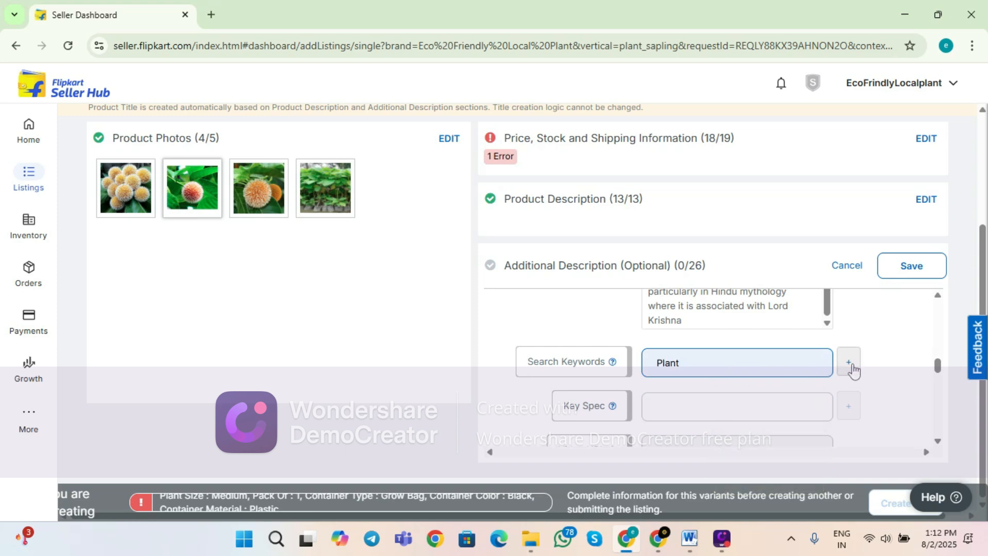
click(849, 366)
click(733, 399)
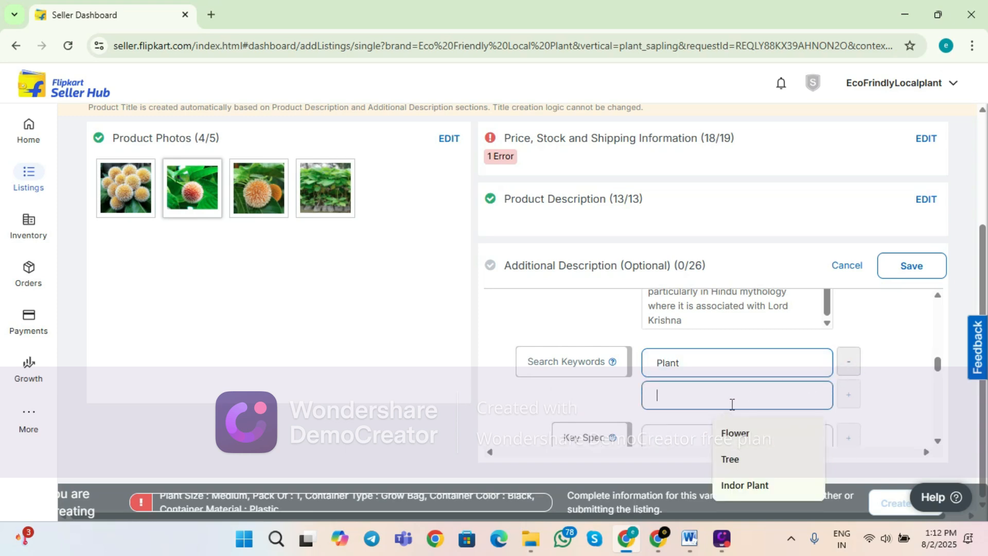
click(748, 434)
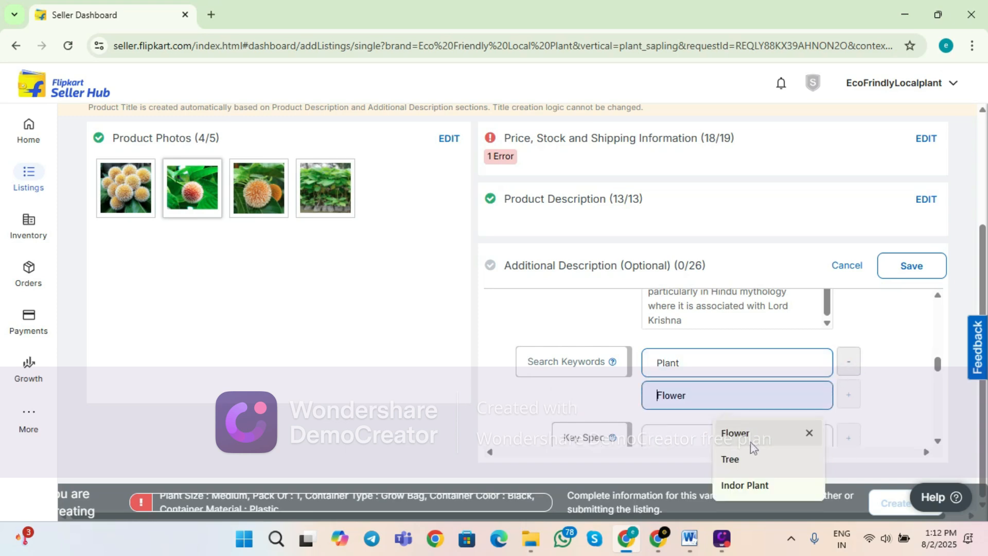
click(850, 399)
Step: Add Indoor Plant, Out Door Plant and kadam plant as further search keywords
scroll(741, 383, down, 2)
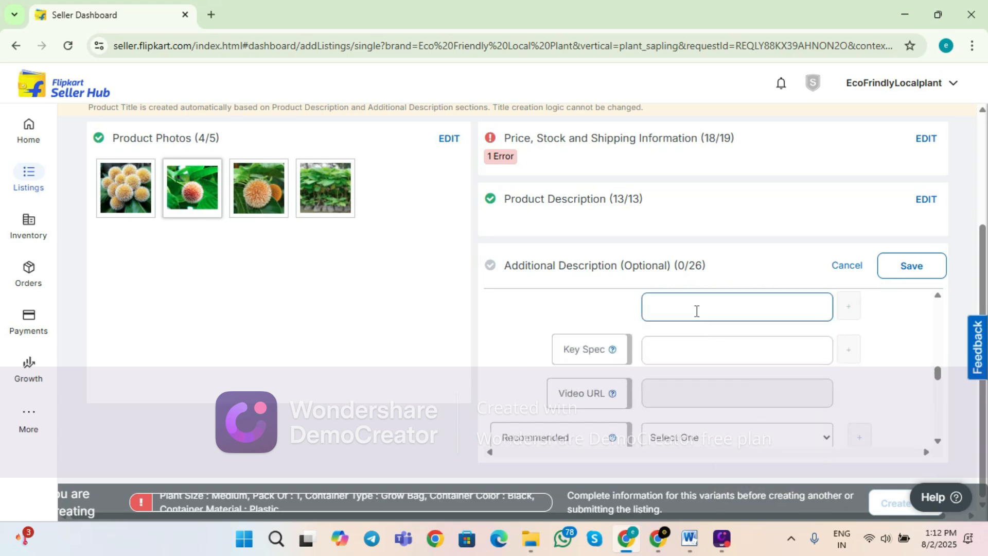
click(697, 311)
click(726, 346)
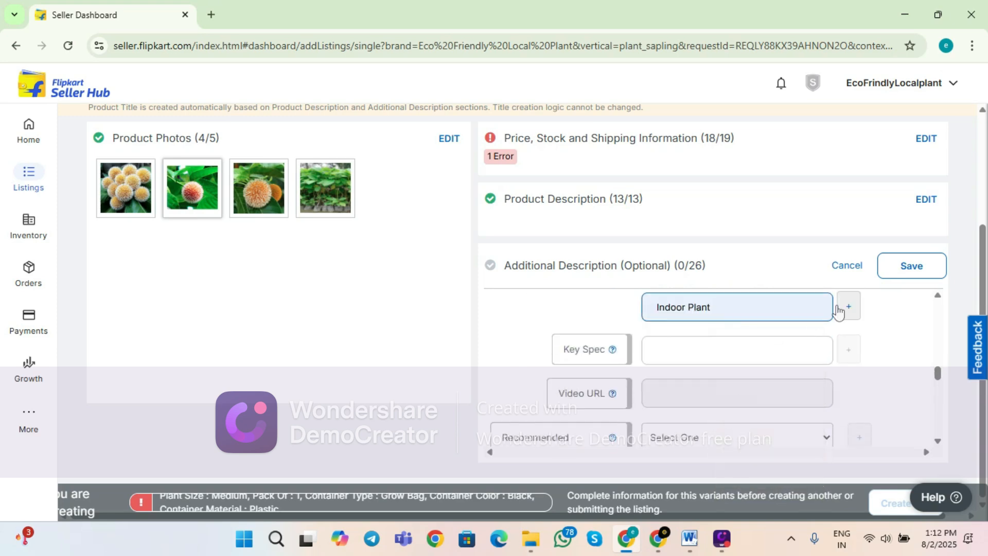
click(848, 307)
click(730, 399)
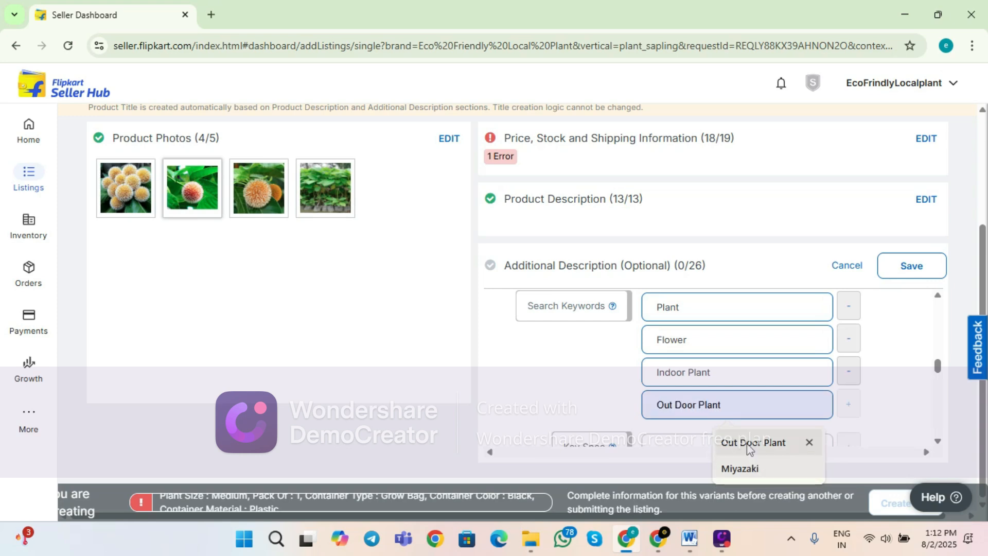
click(749, 444)
click(851, 404)
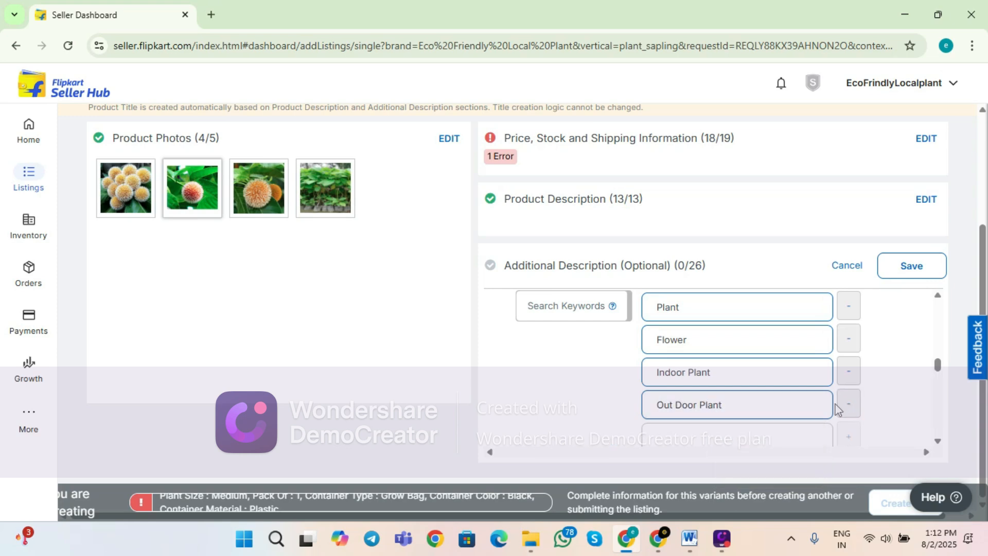
scroll(822, 405, down, 2)
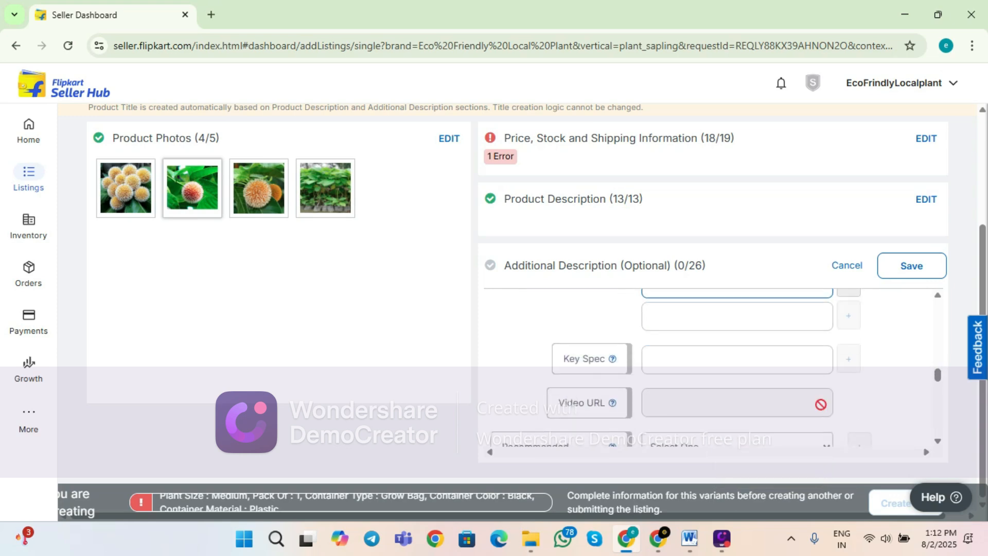
click(747, 316)
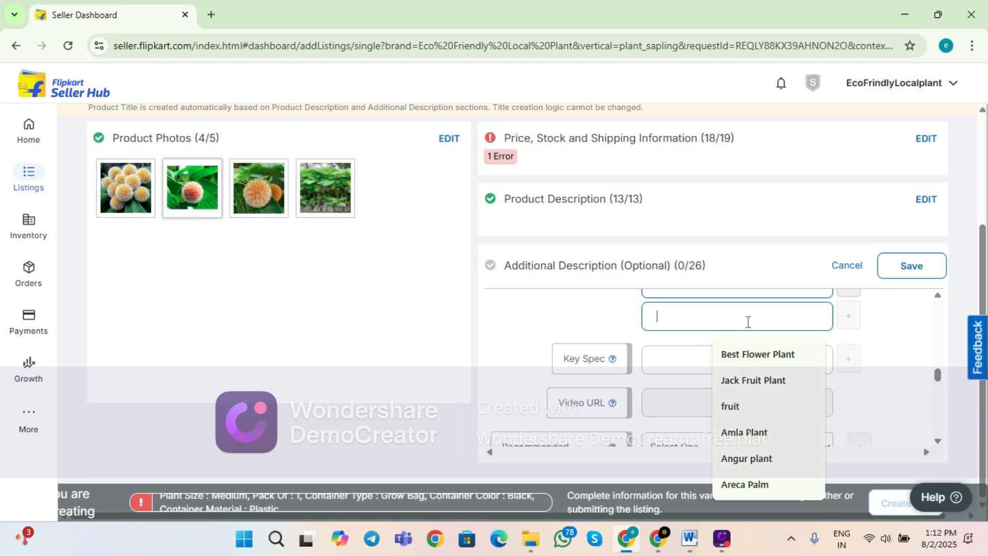
text(ka)
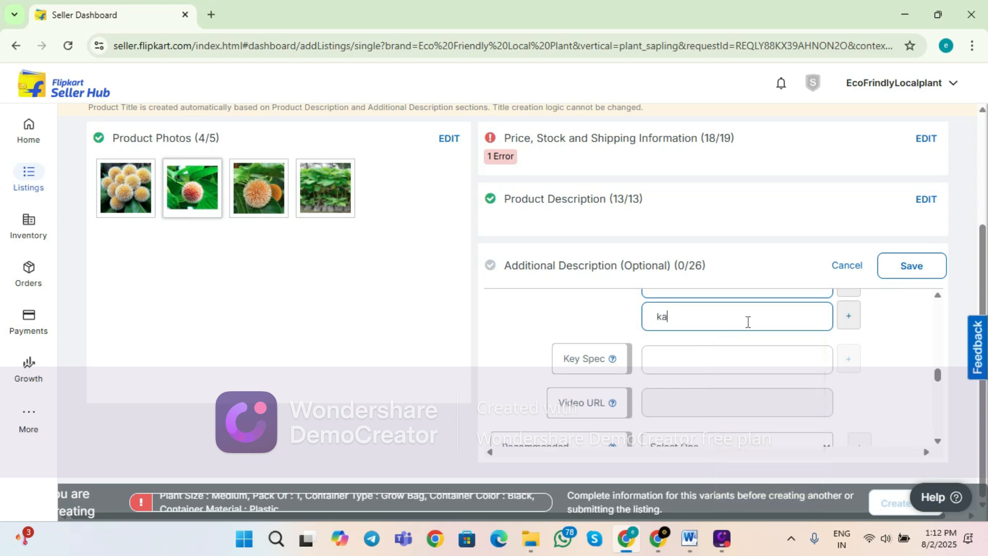
text(dam plant)
Step: Add Plant and tree as key specs in the additional description
click(739, 358)
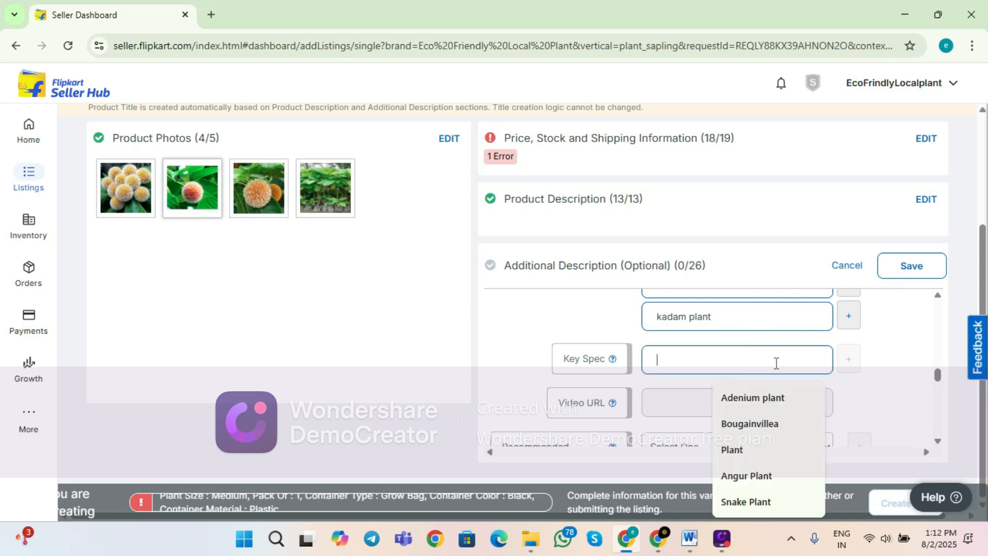
click(732, 449)
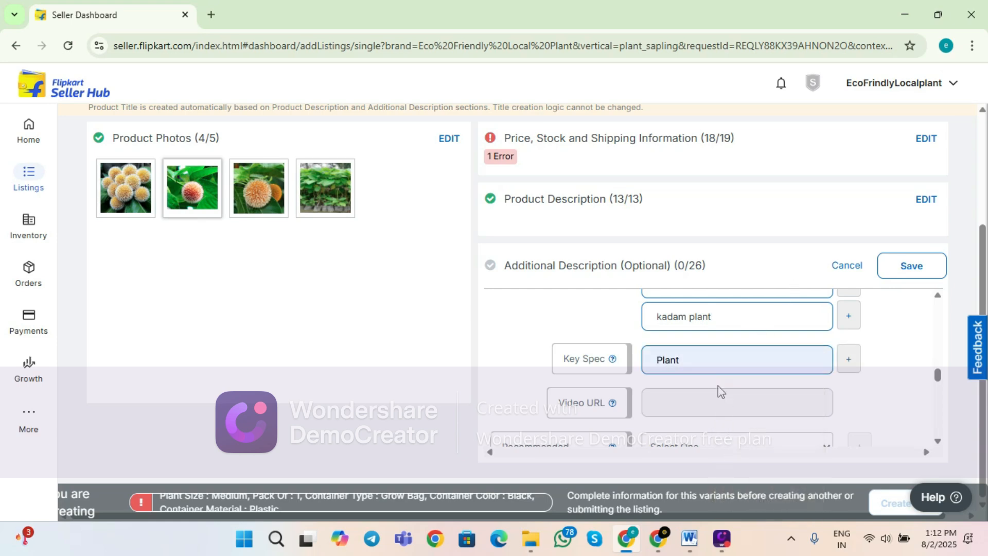
click(848, 359)
click(722, 396)
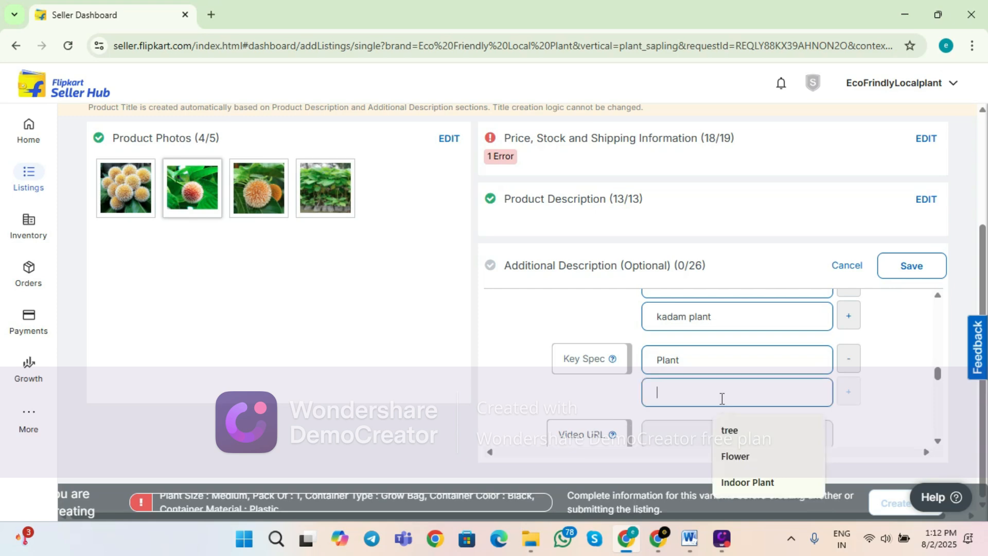
click(736, 429)
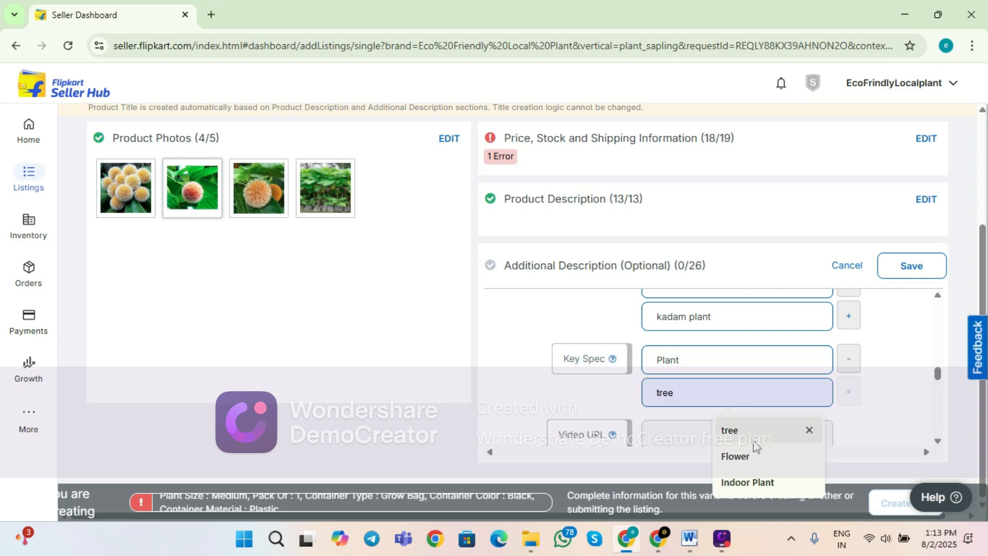
Step: Select Autumn and Spring as recommended planting seasons
scroll(781, 357, down, 3)
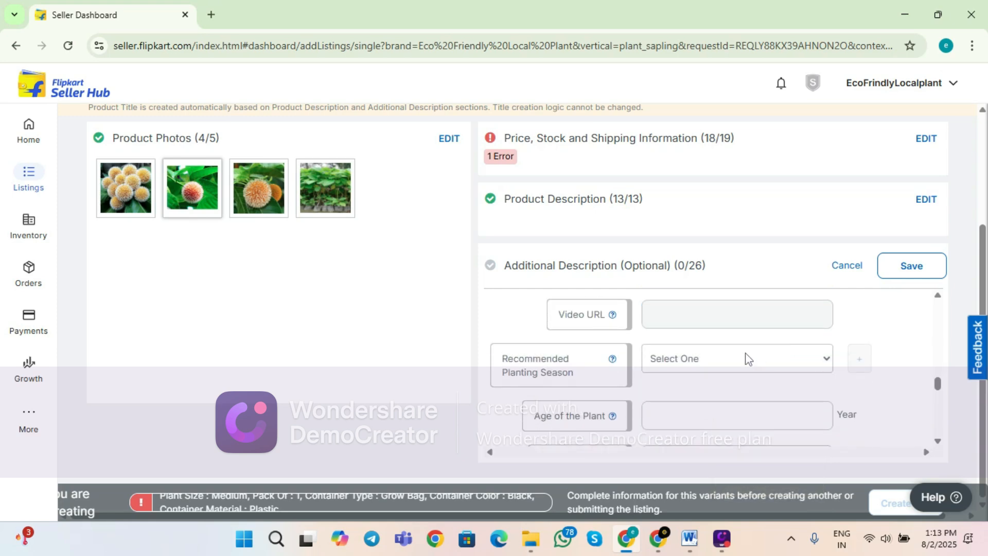
click(713, 364)
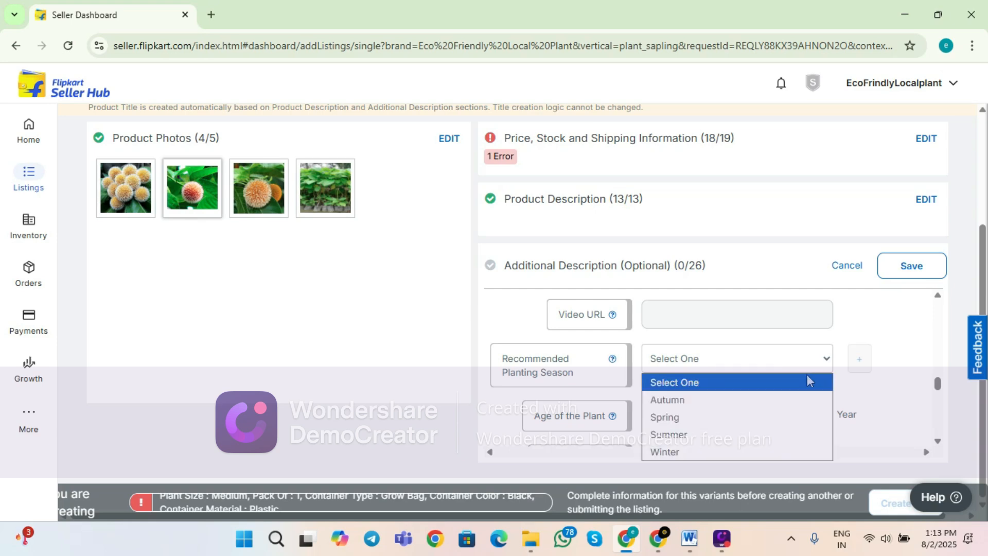
click(804, 398)
click(858, 359)
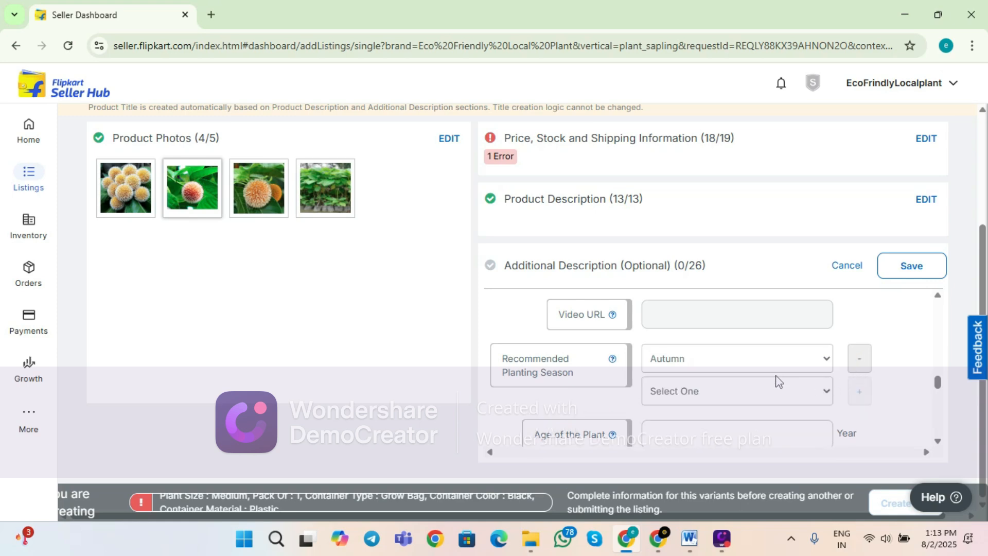
click(767, 395)
click(746, 451)
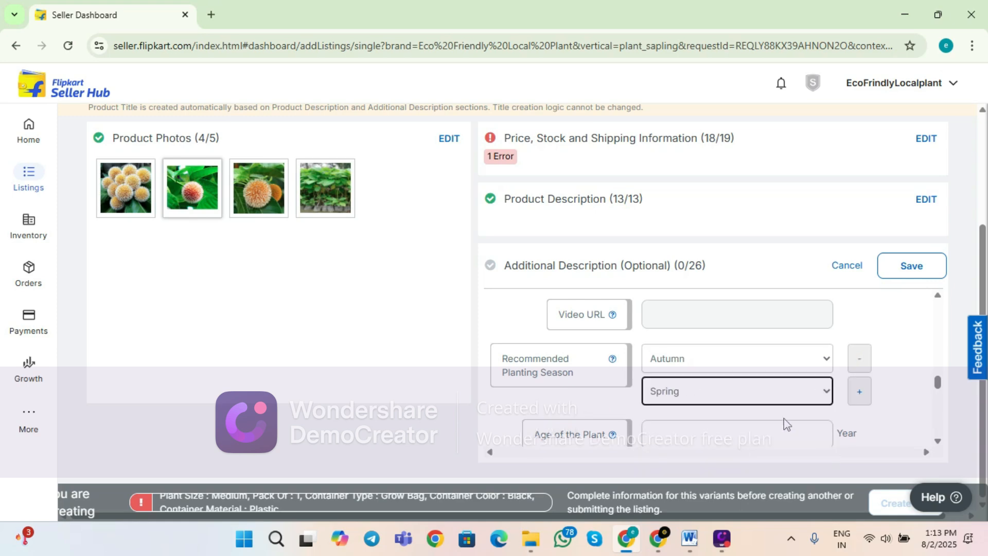
Step: Add Summer and Winter to the recommended planting seasons
click(859, 392)
click(746, 427)
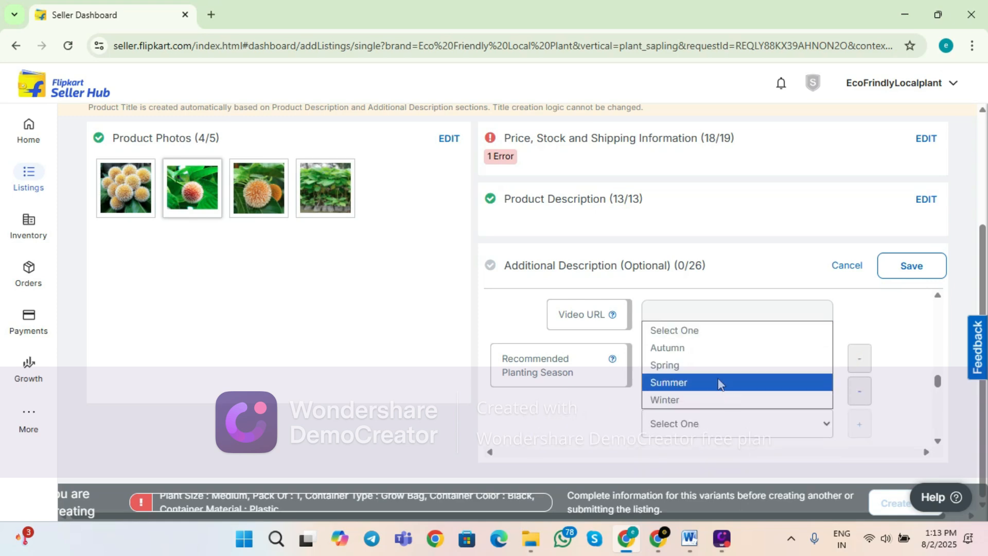
click(712, 382)
click(865, 423)
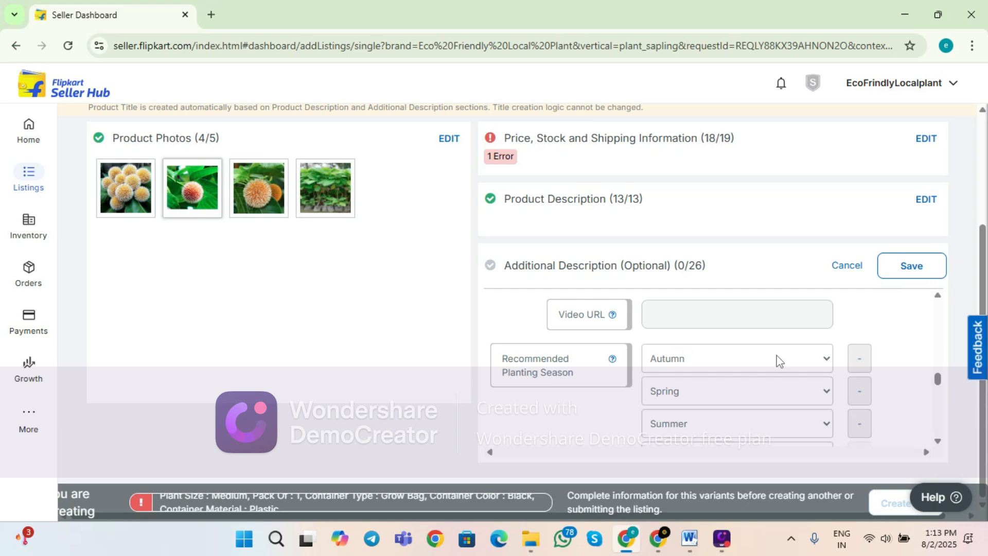
scroll(778, 359, down, 2)
click(745, 335)
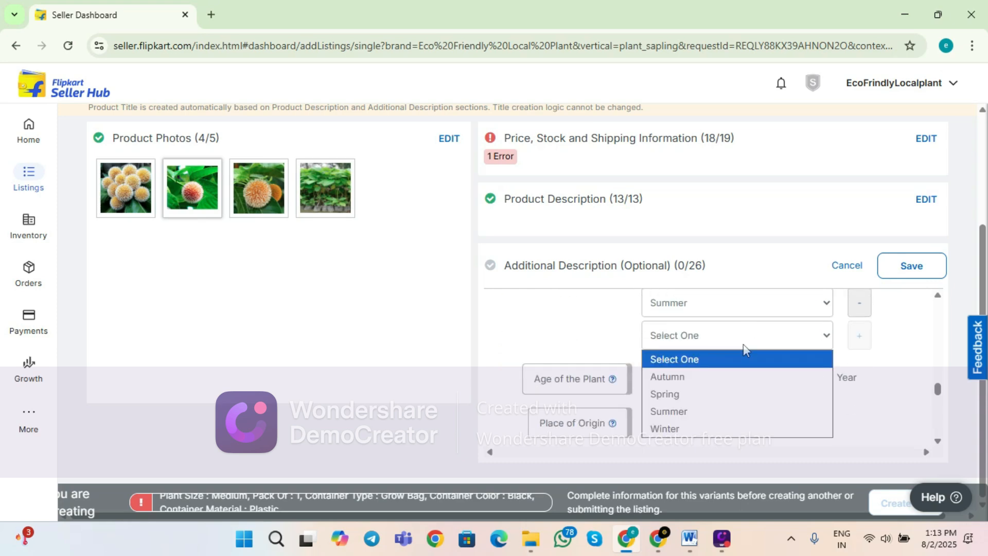
click(728, 425)
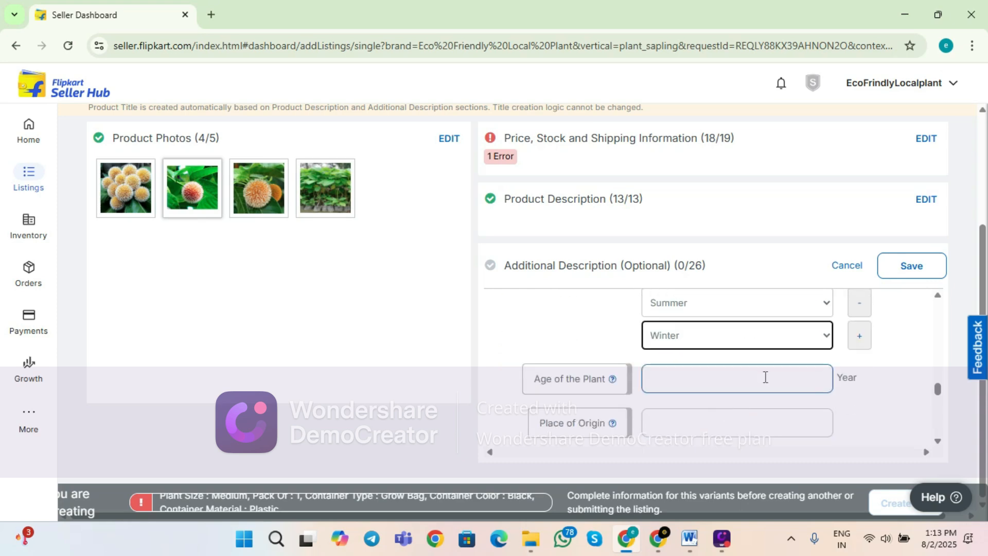
Step: Set the age of the plant to 100 years and the place of origin to India
click(766, 379)
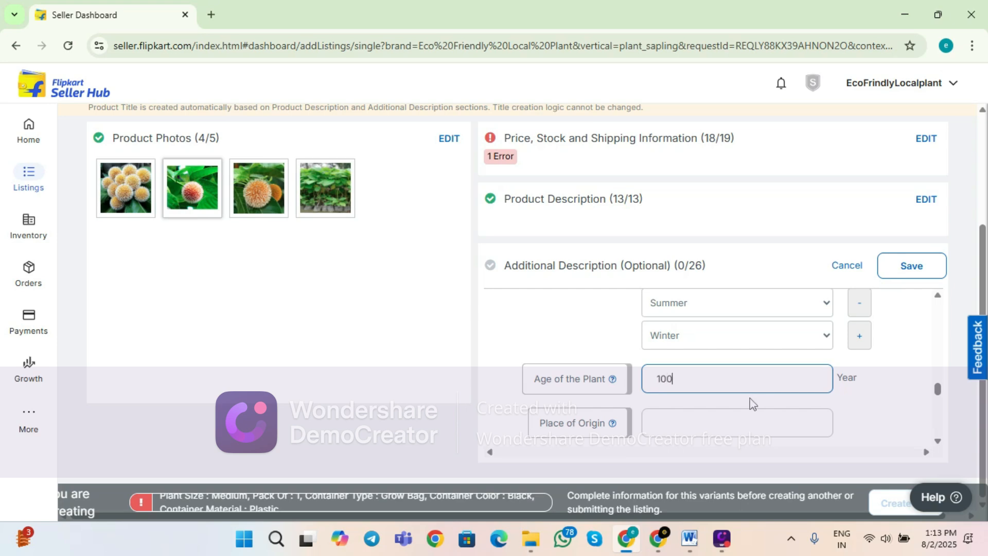
click(741, 421)
click(739, 461)
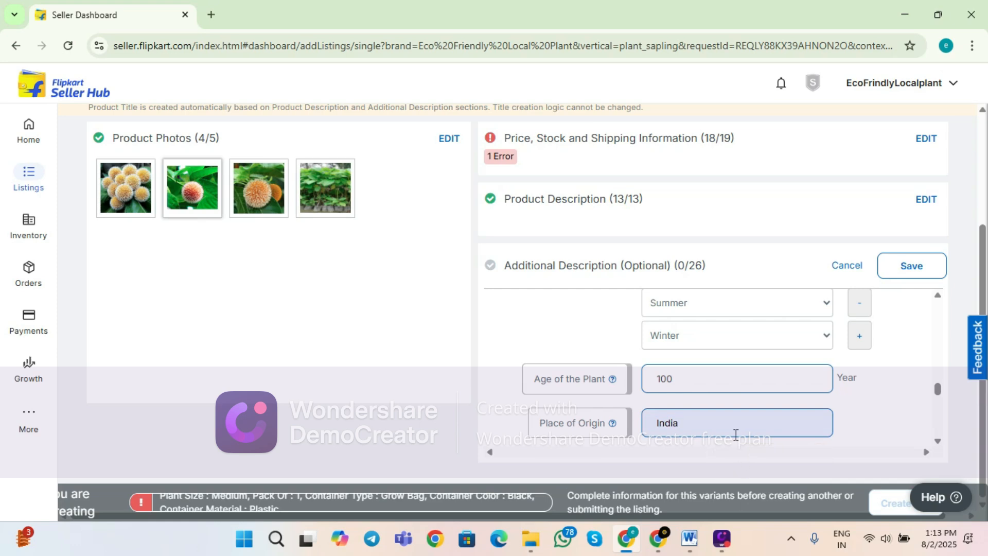
scroll(733, 420, down, 3)
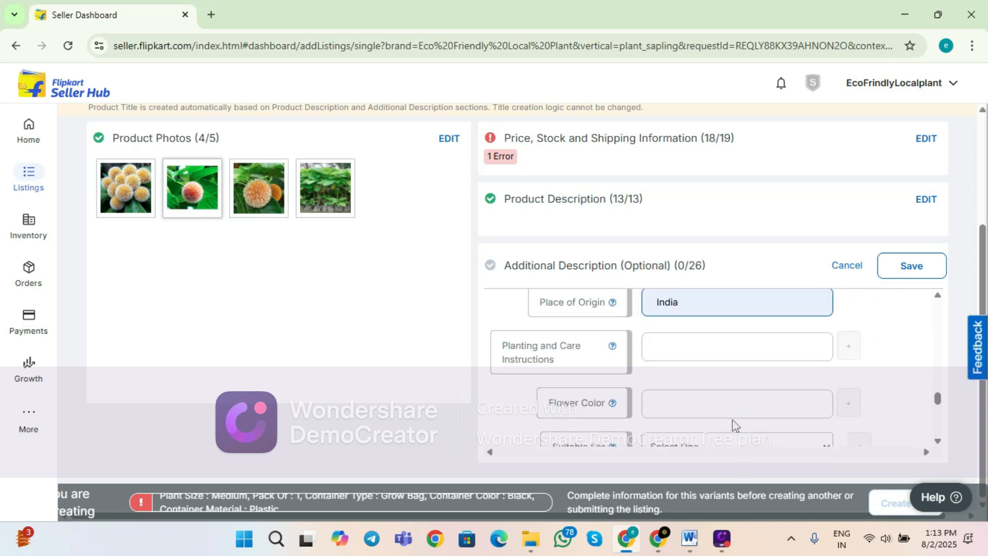
Step: Copy the first kadam plant care paragraph, about sunlight, soil and temperature, from the Word document into Planting and Care Instructions
click(698, 358)
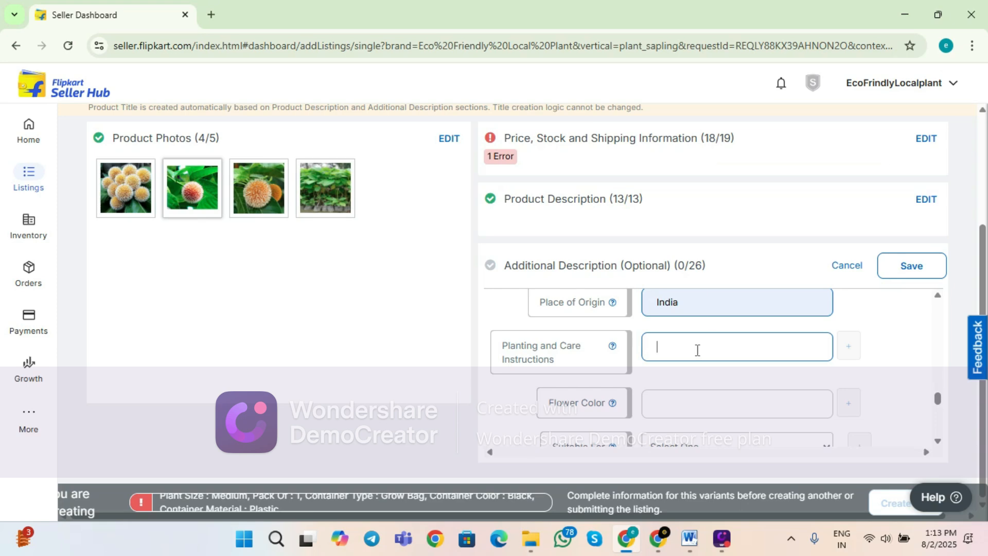
click(697, 350)
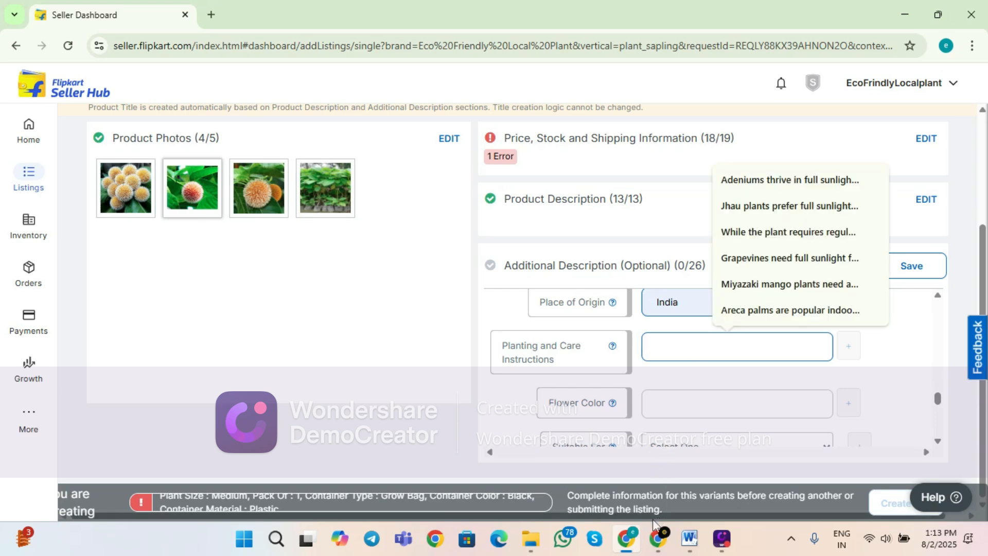
click(689, 538)
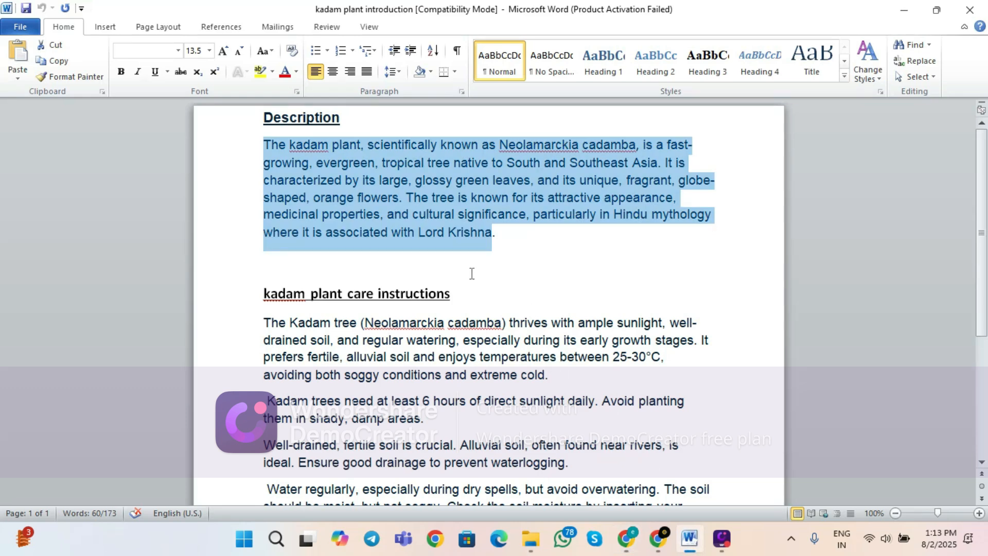
scroll(469, 273, down, 2)
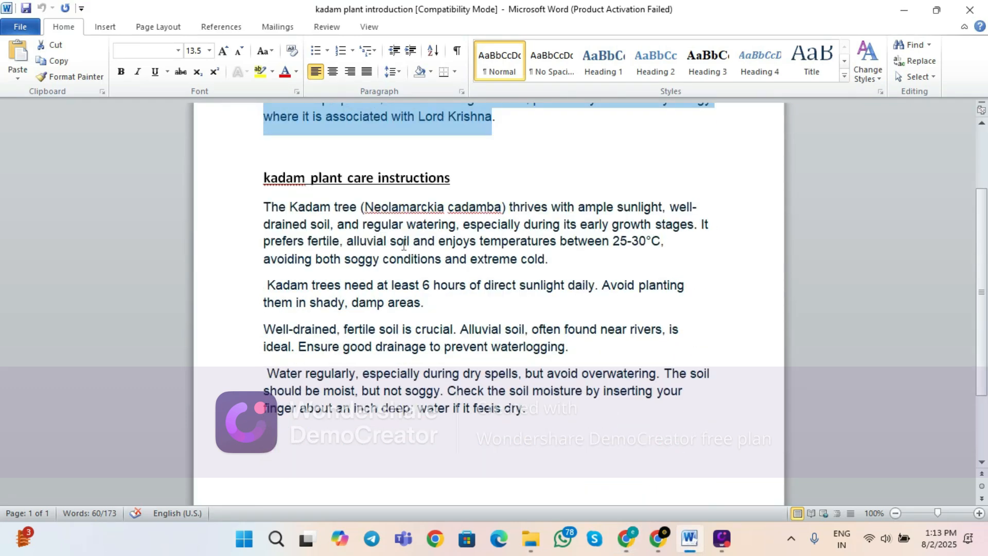
drag(263, 206, 560, 266)
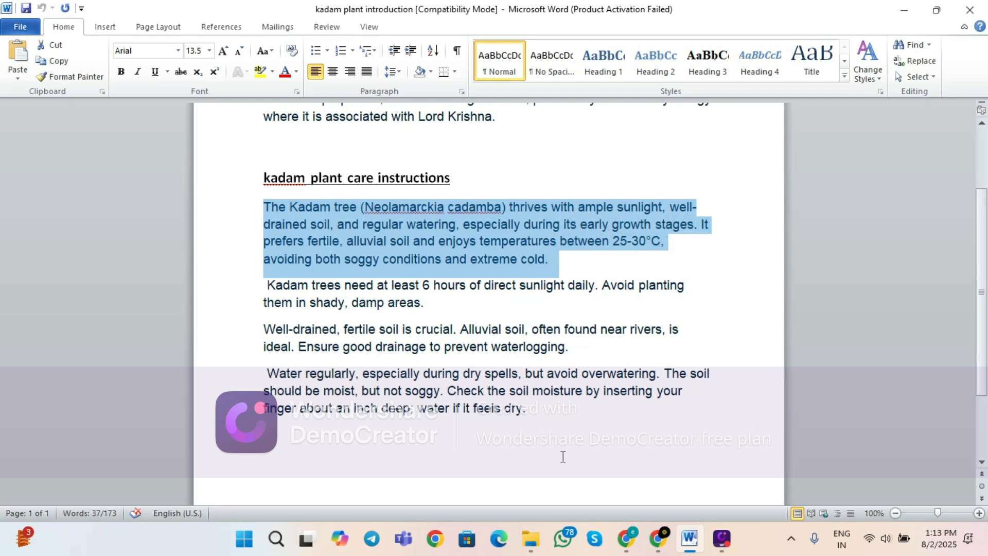
click(626, 539)
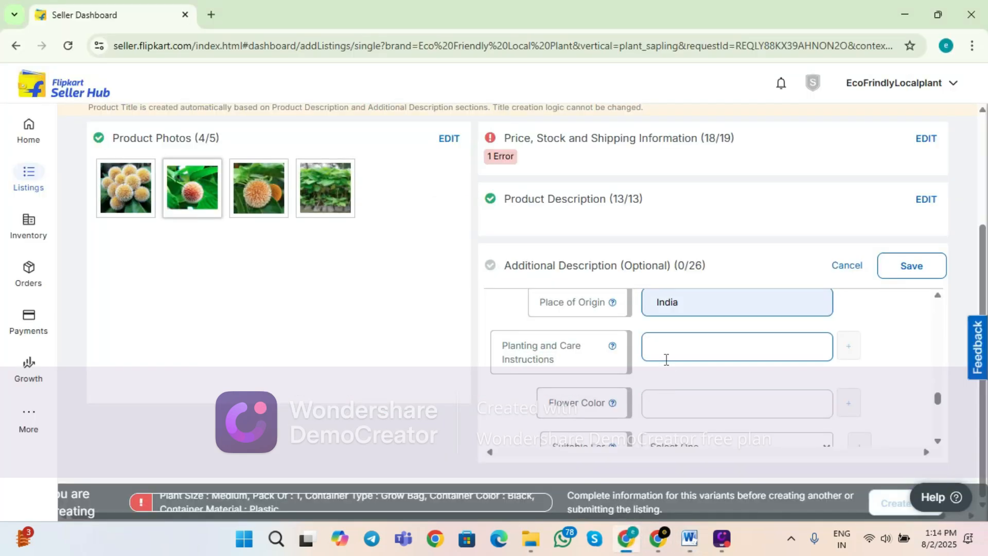
key(ctrl+v)
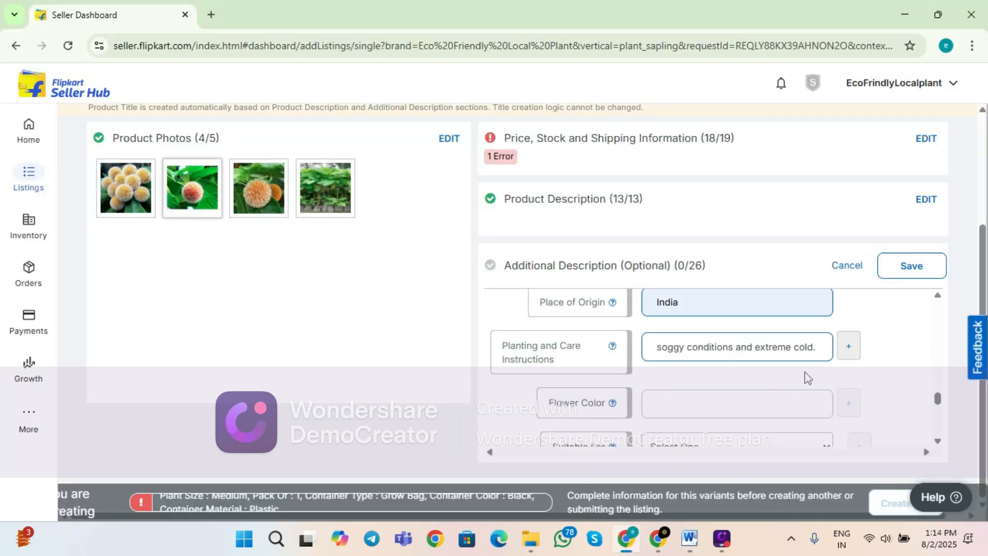
Step: Add a second planting and care entry with the Word paragraph about at least 6 hours of direct sunlight daily
click(851, 356)
click(760, 381)
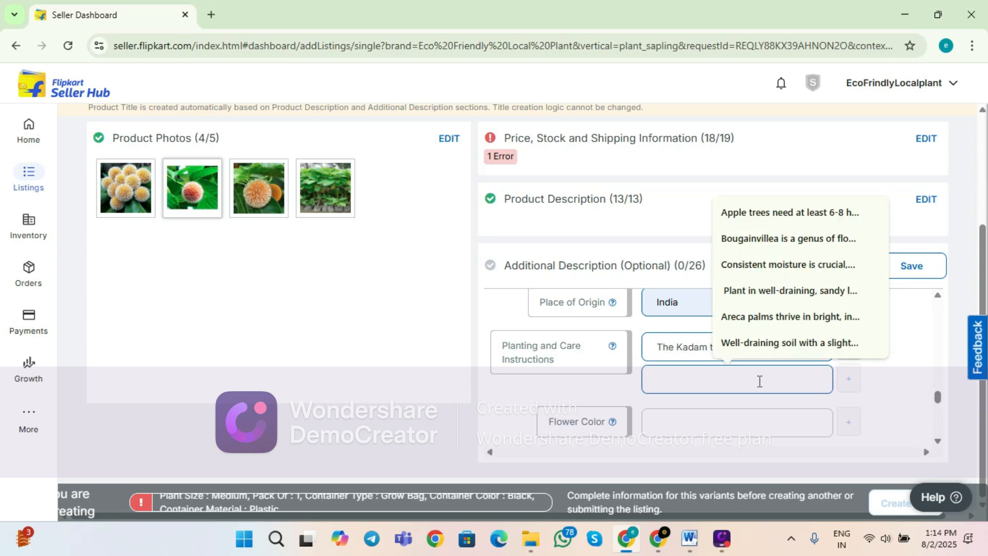
key(super+Tab)
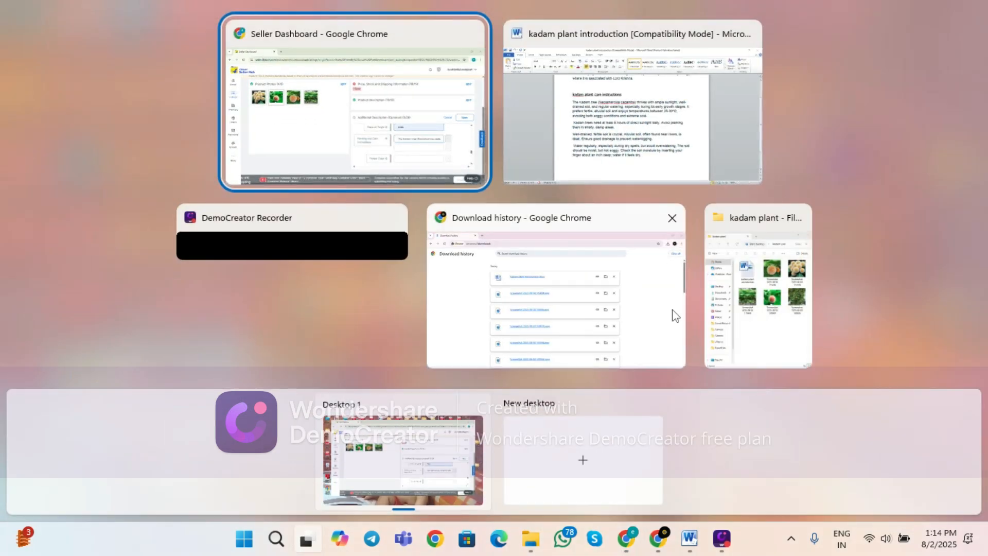
click(613, 139)
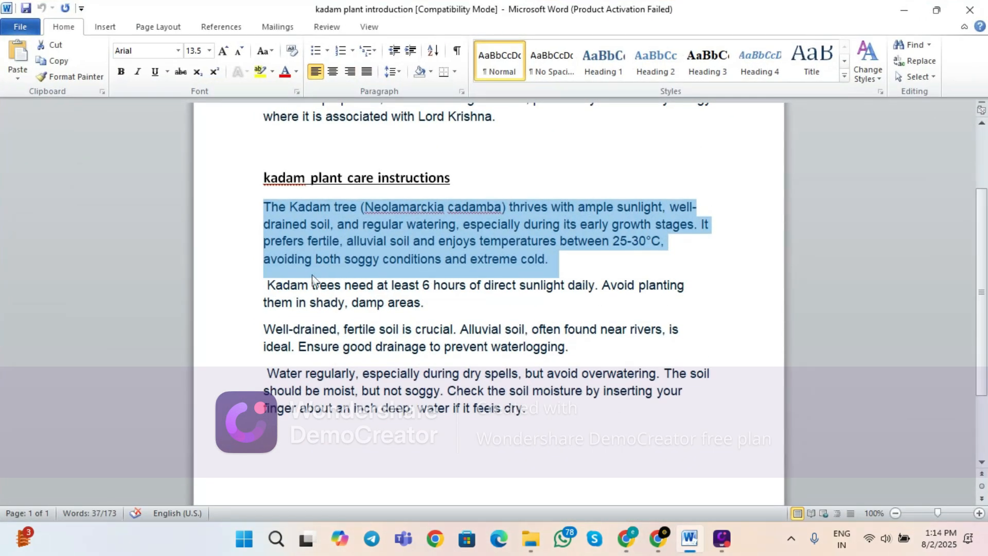
drag(260, 292, 392, 307)
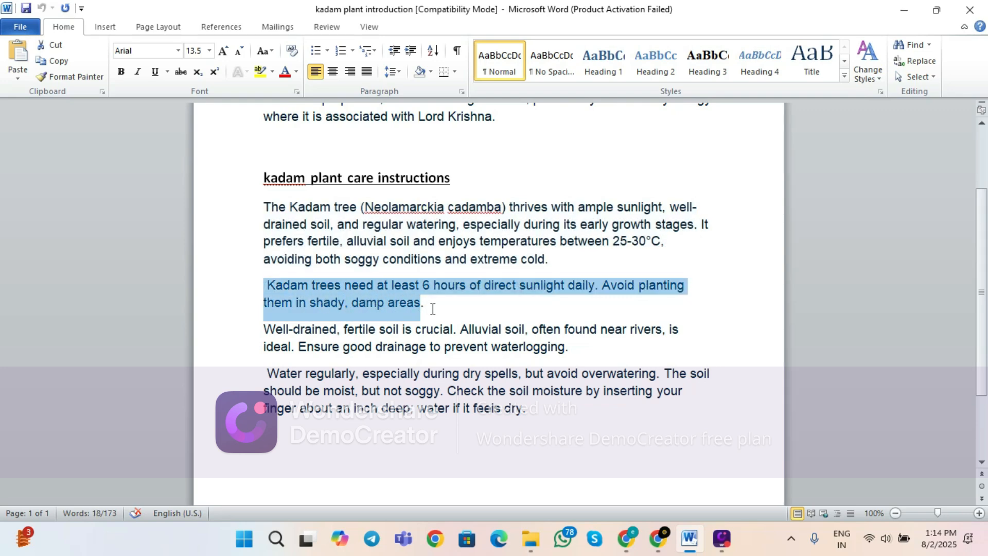
key(alt+Tab)
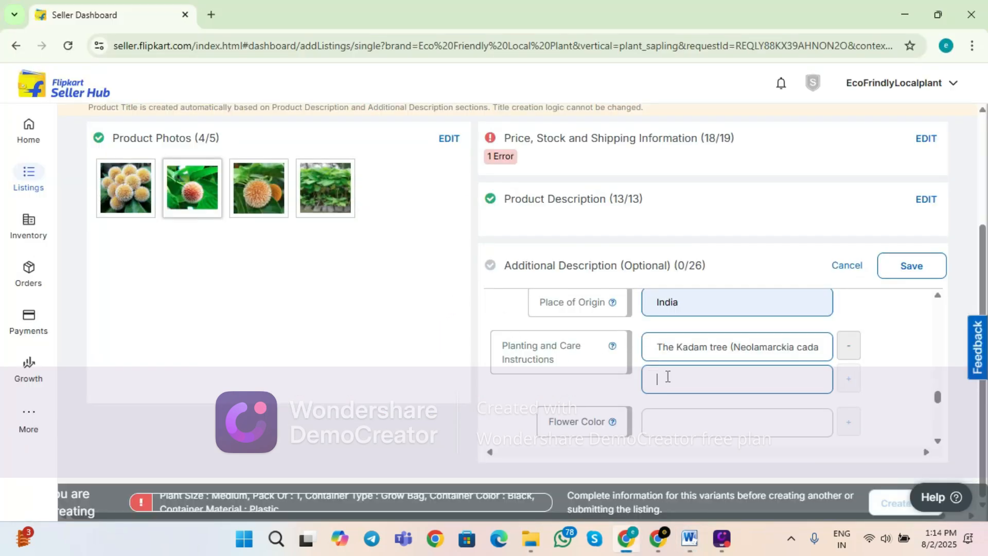
key(ctrl+v)
Step: Add a third planting and care entry with the Word paragraph about well-drained, fertile soil and good drainage
click(849, 378)
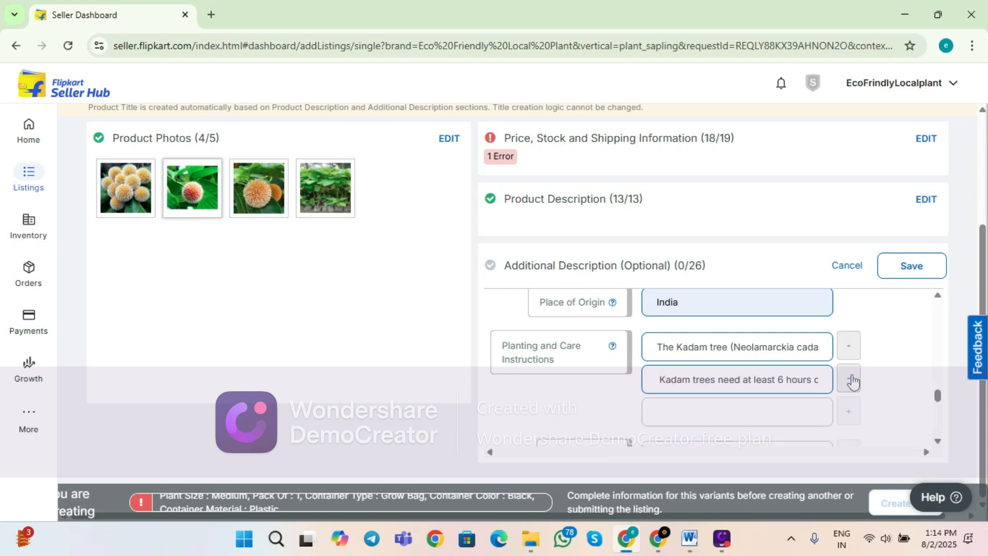
click(748, 413)
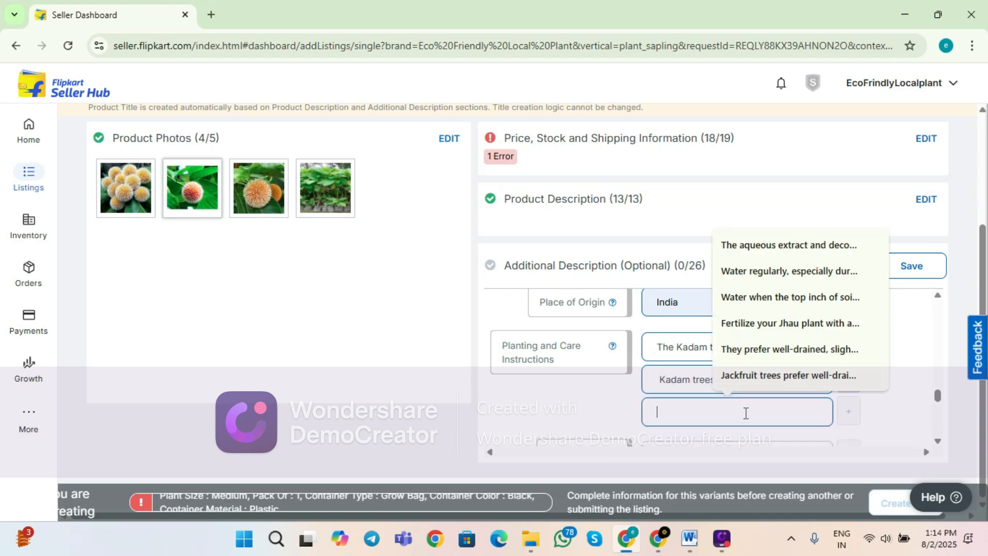
key(alt+Tab)
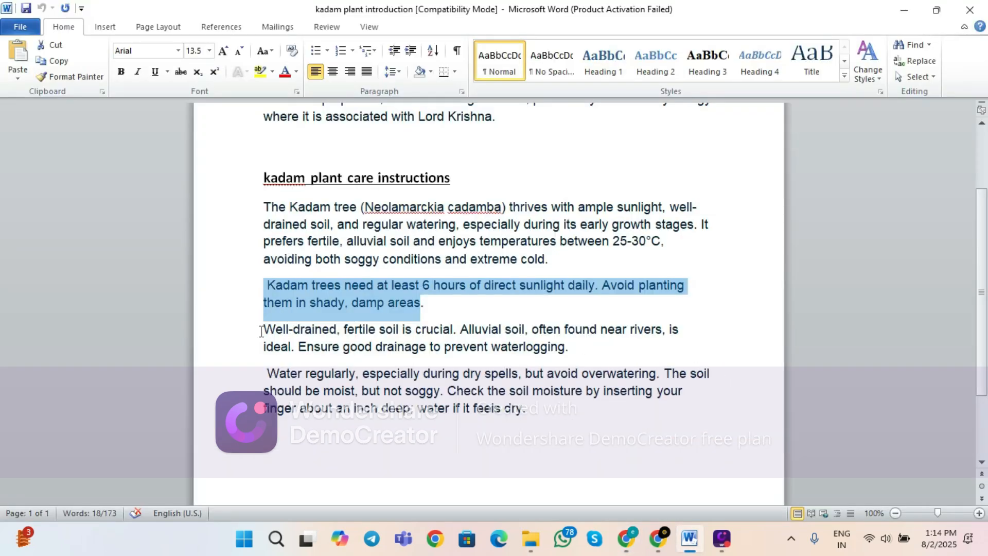
drag(264, 330, 564, 361)
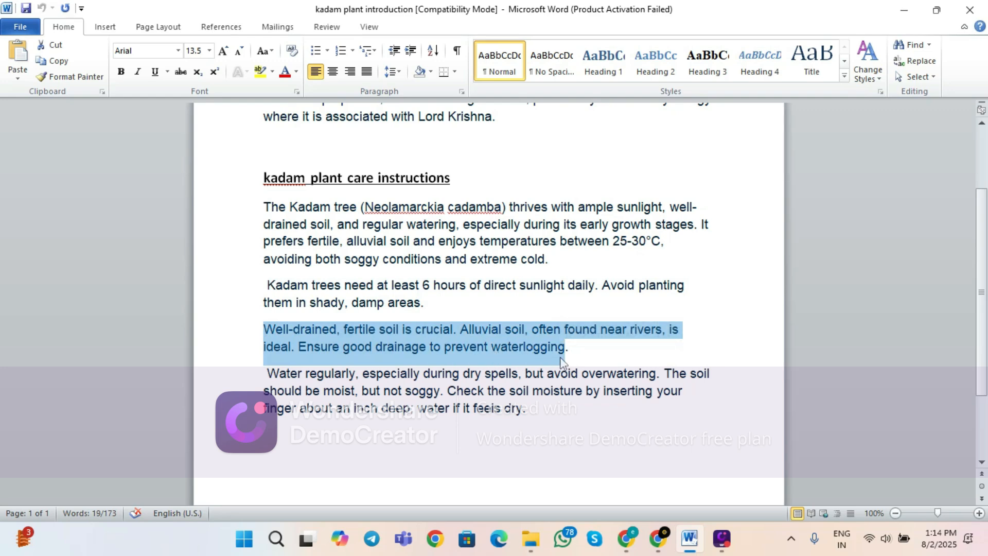
key(alt+Tab)
click(700, 418)
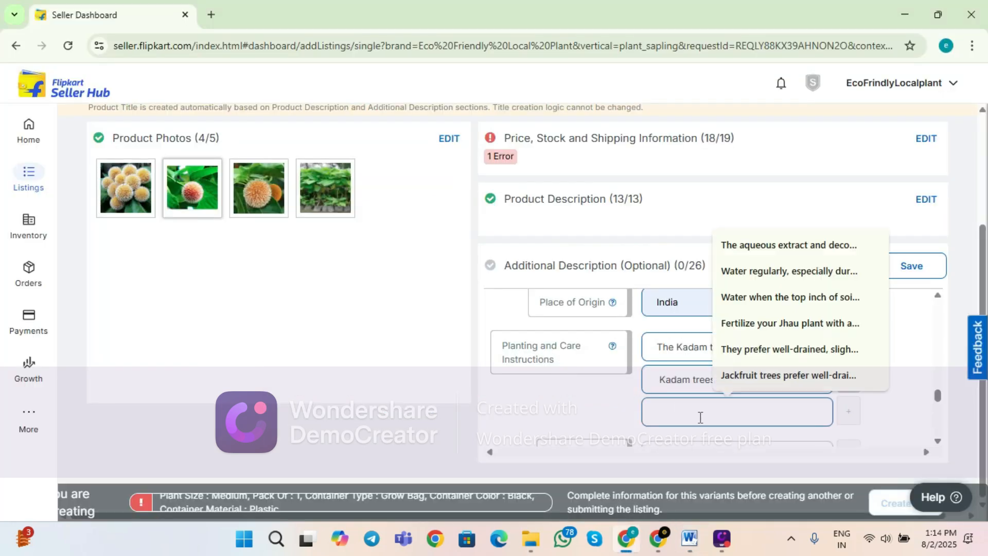
key(ctrl+v)
Step: Add a fourth planting and care entry with the Word paragraph about watering regularly and checking soil moisture
key(alt+Tab)
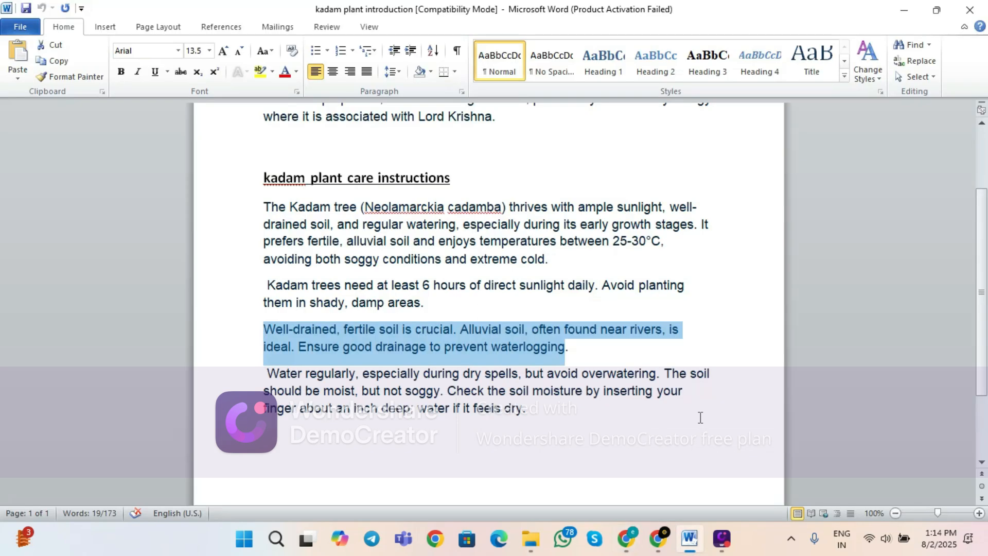
drag(257, 374, 541, 424)
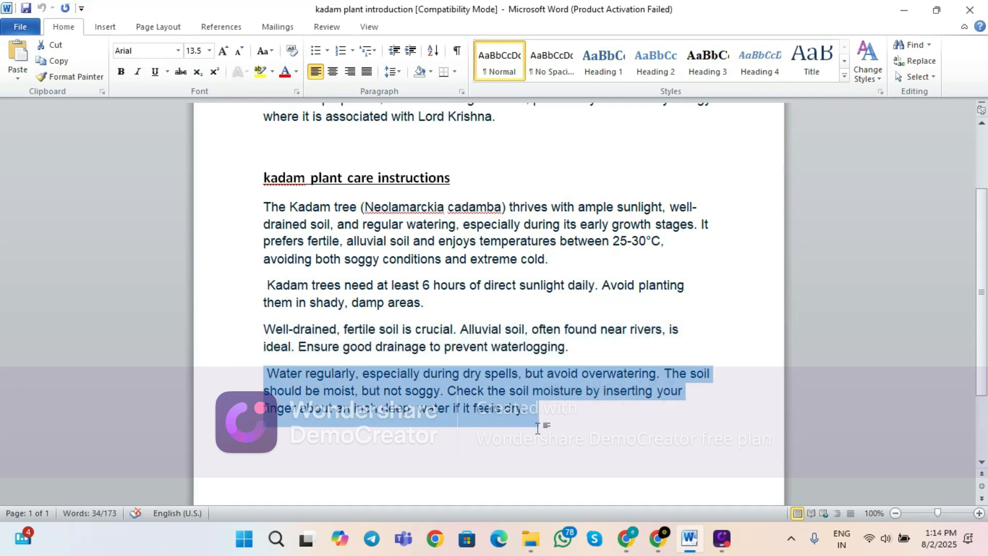
key(alt+Tab)
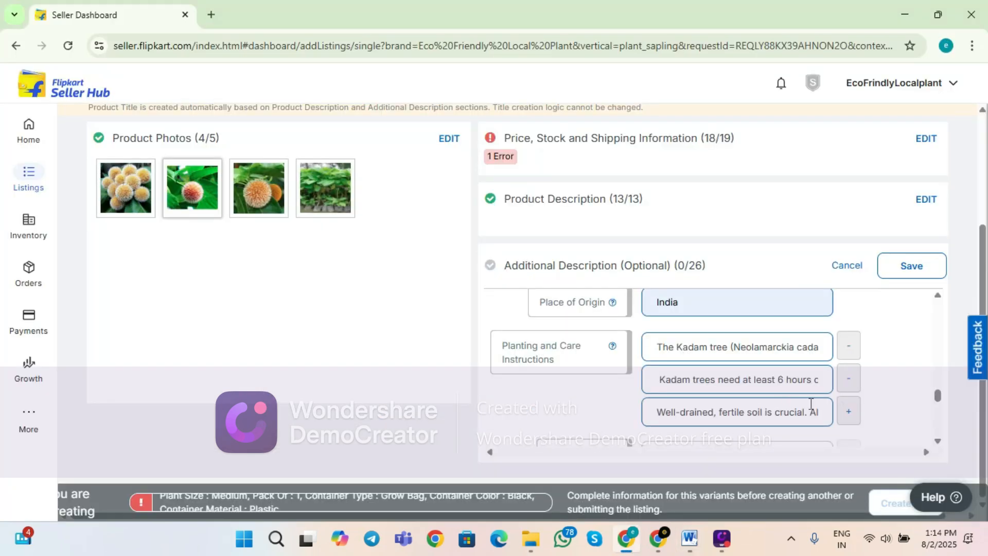
click(849, 414)
scroll(796, 402, down, 4)
scroll(787, 394, up, 2)
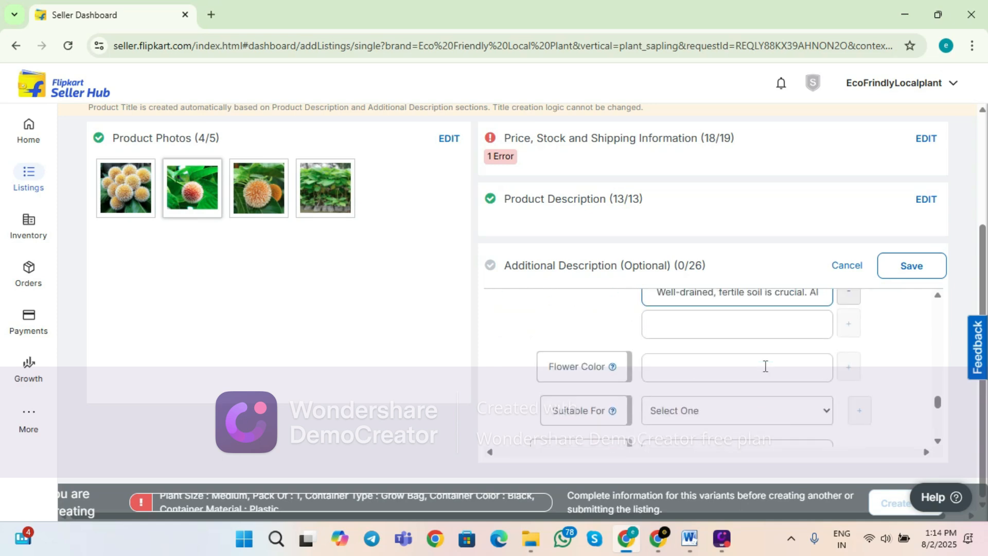
click(728, 326)
click(729, 327)
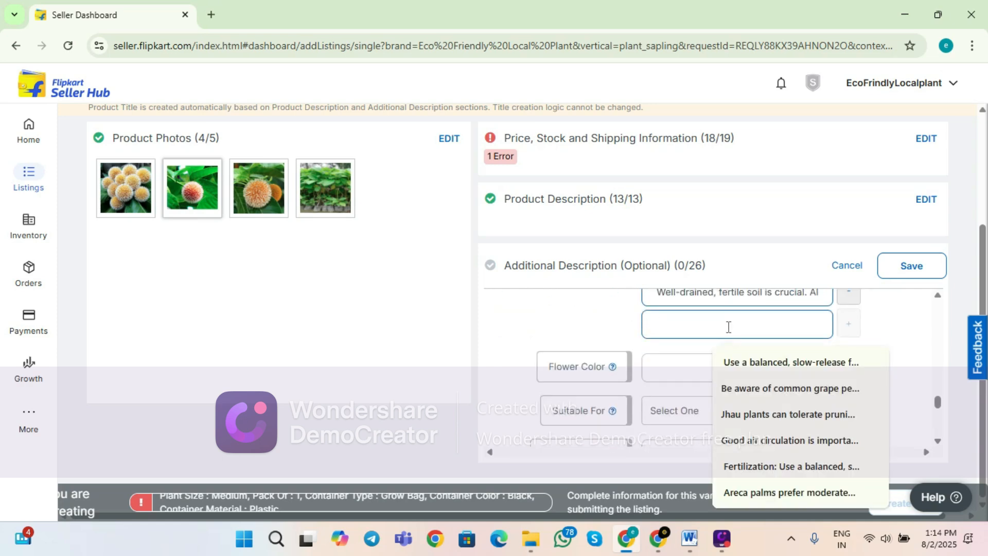
key(ctrl+v)
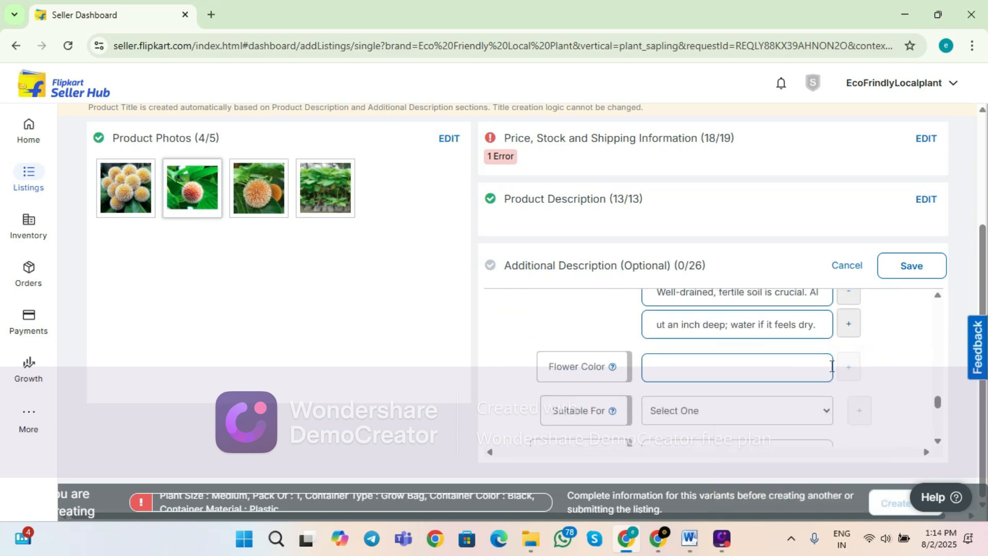
Step: Set the flower color to Mixed and mark the plant as suitable for Pot
click(762, 367)
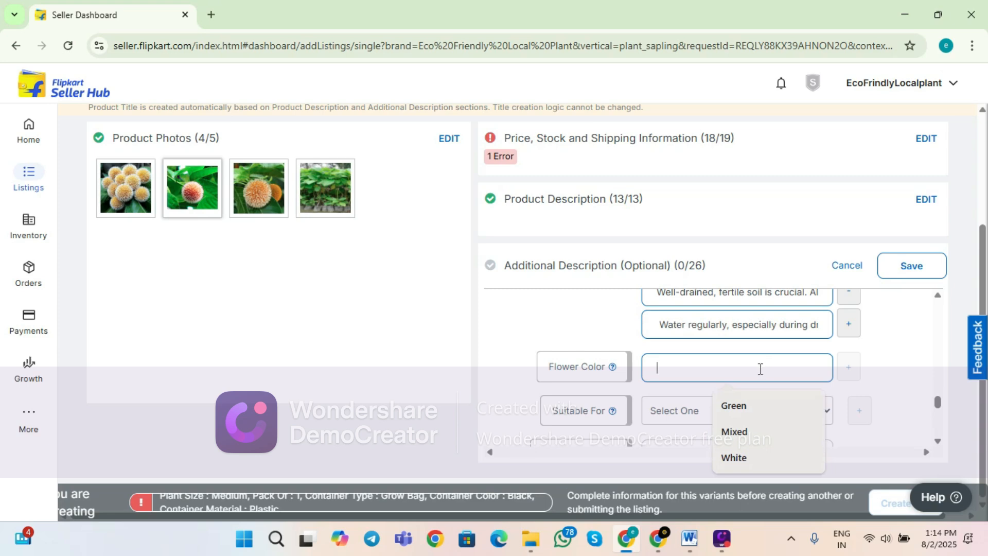
click(752, 433)
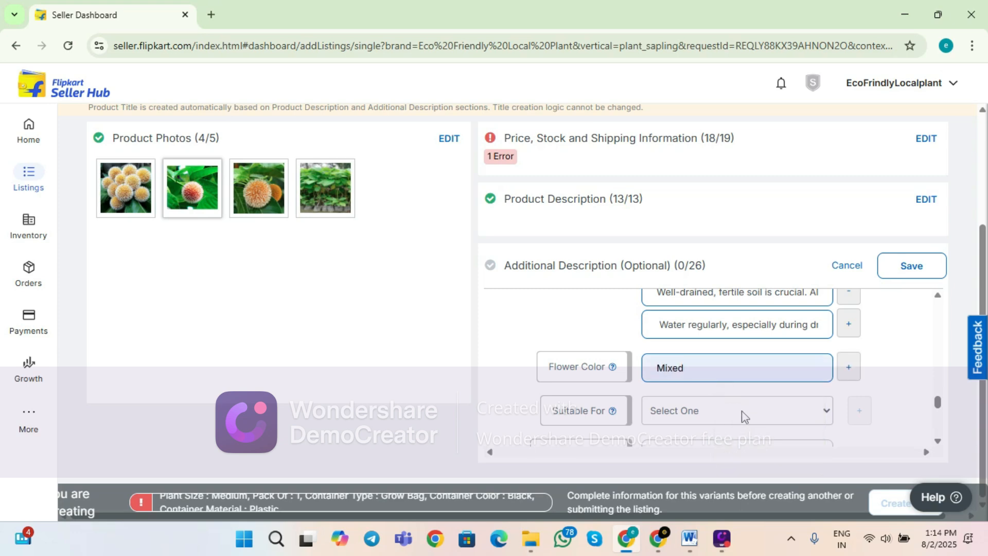
scroll(743, 416, down, 2)
scroll(743, 415, up, 2)
click(740, 420)
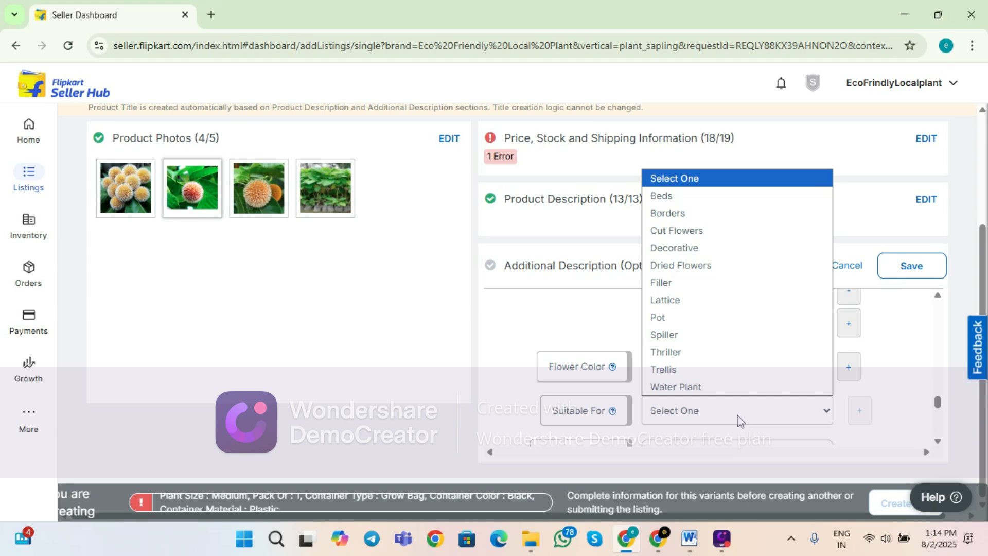
click(709, 319)
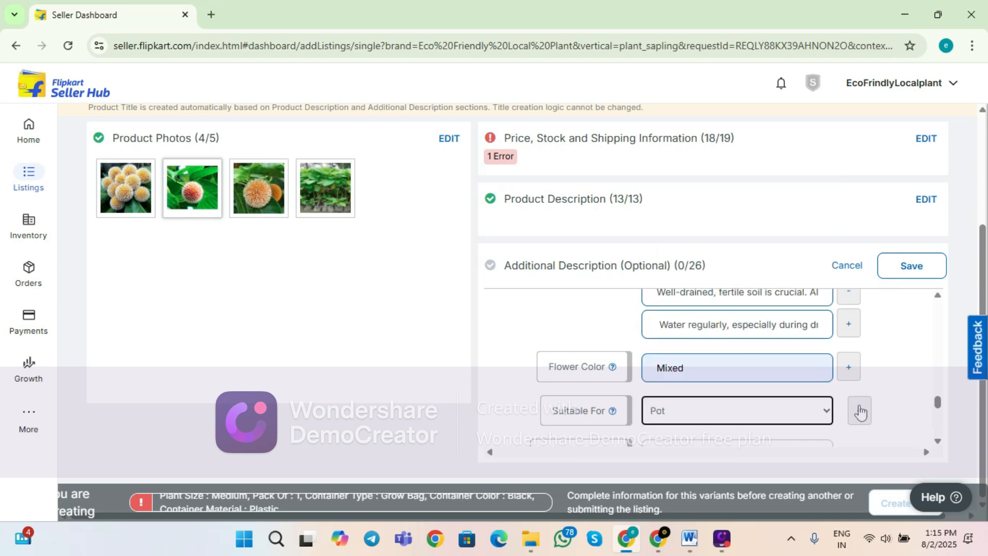
Step: Add Thriller, Trellis and Decorative as further Suitable For entries
click(860, 410)
scroll(724, 421, down, 2)
click(712, 320)
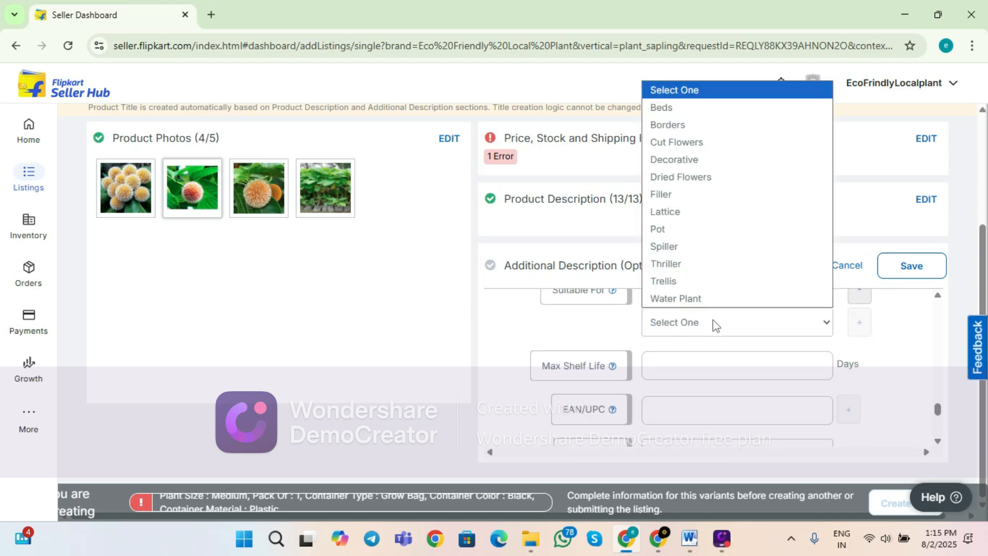
click(697, 265)
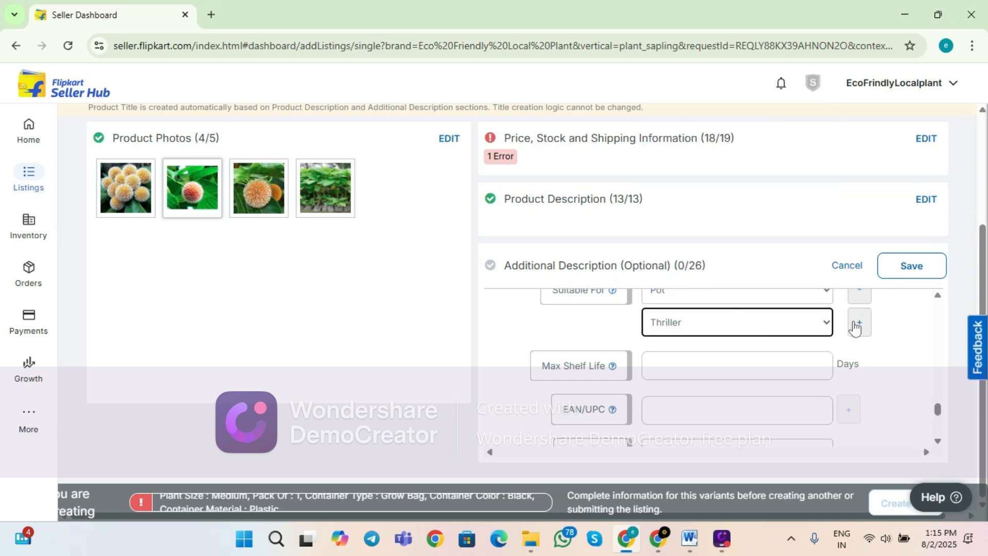
click(854, 326)
click(722, 356)
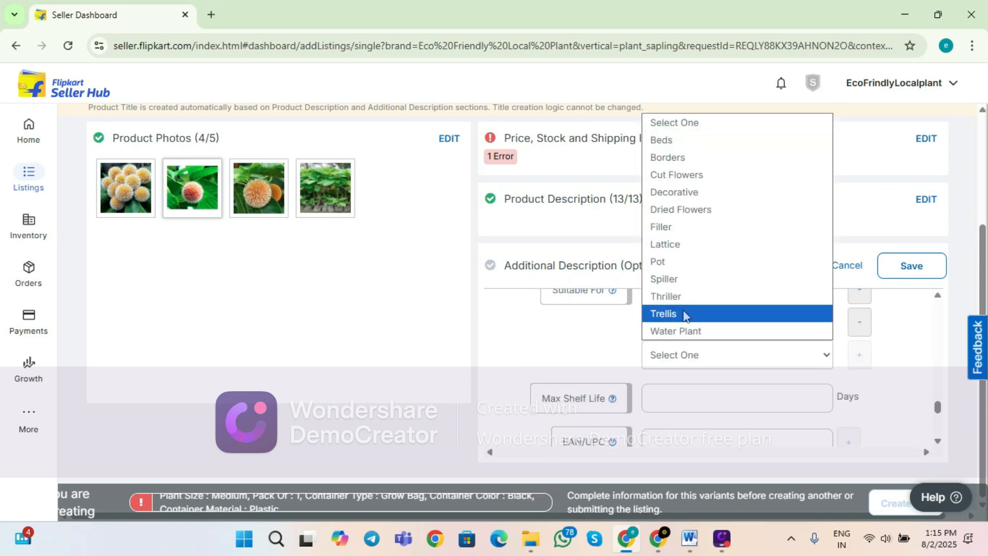
click(685, 315)
click(857, 361)
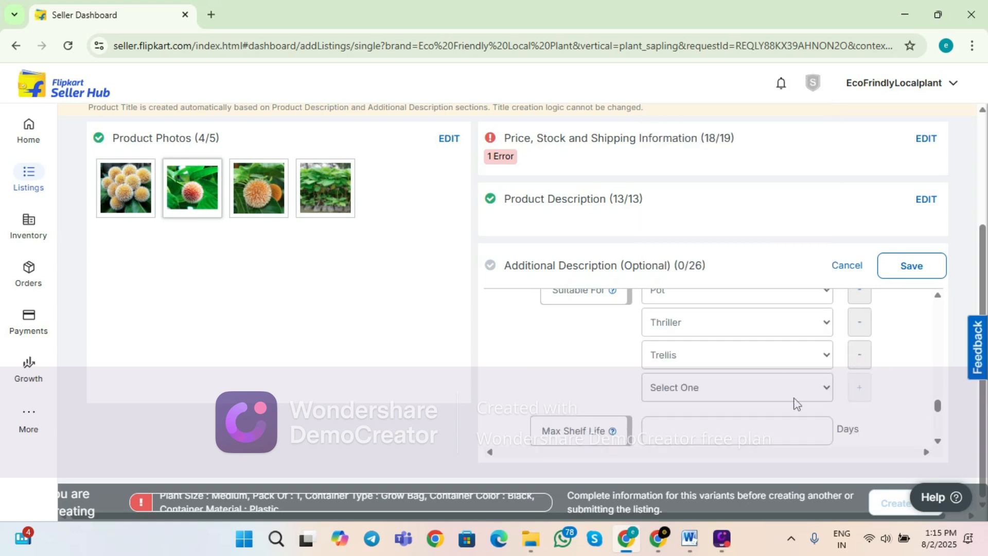
click(782, 394)
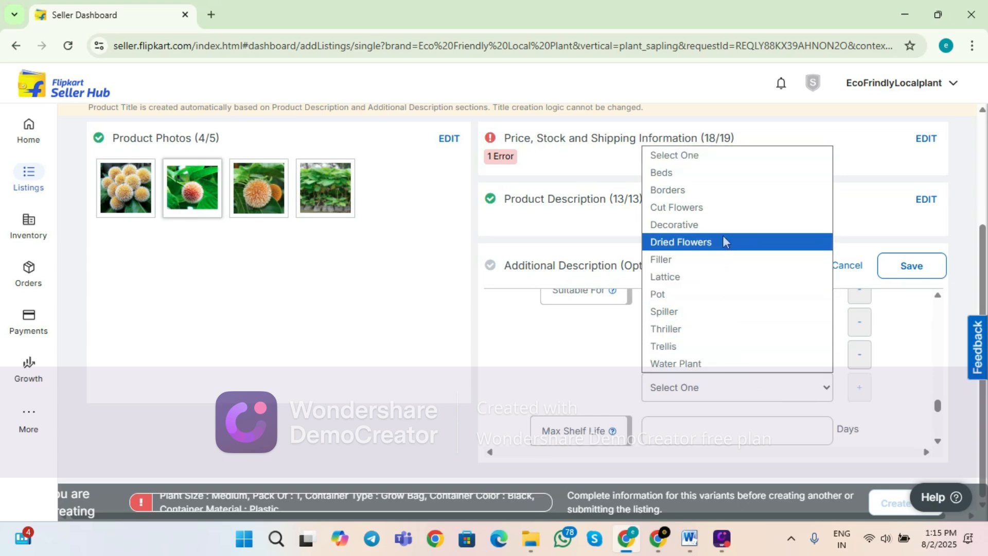
click(722, 226)
Step: Set Gift Pack to Yes, leaving the EAN/UPC blank
scroll(845, 375, down, 1)
click(783, 367)
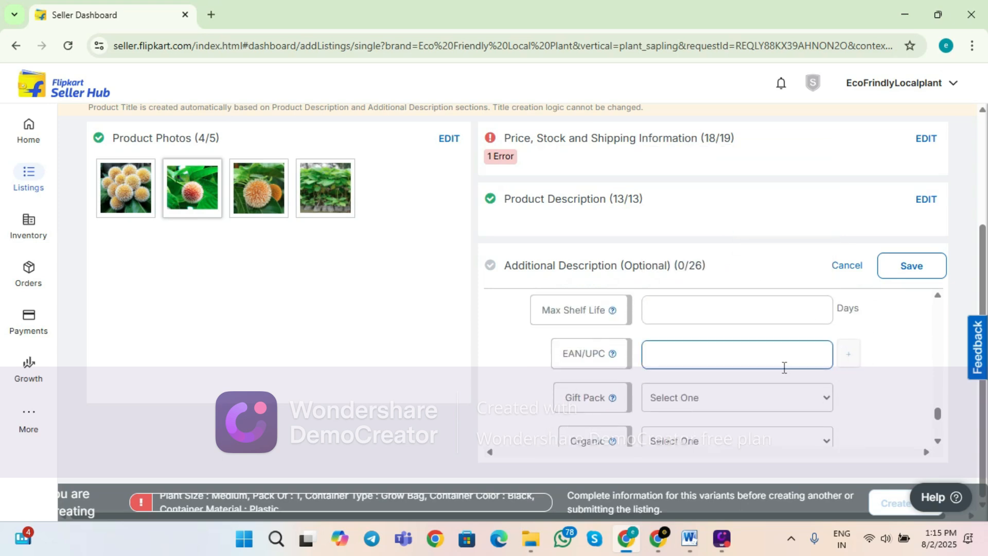
click(710, 405)
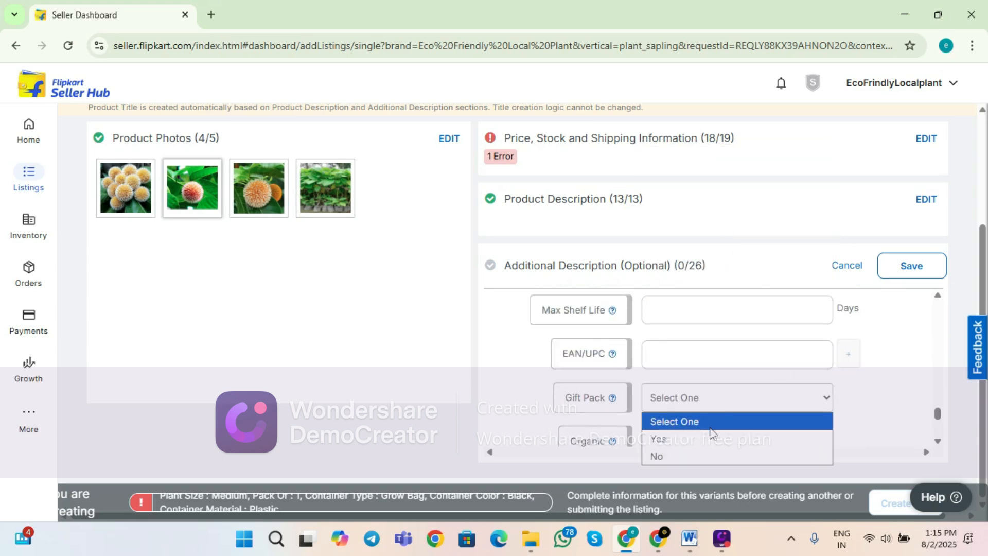
click(711, 438)
scroll(716, 421, down, 2)
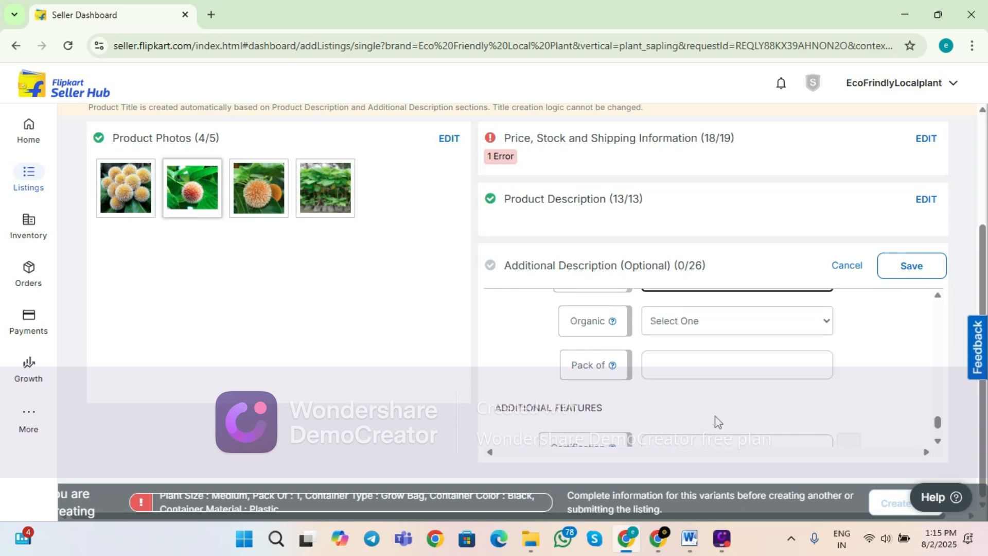
Step: Set Organic to Yes and Pack of to 1, and save the additional description
click(704, 331)
click(707, 359)
click(709, 366)
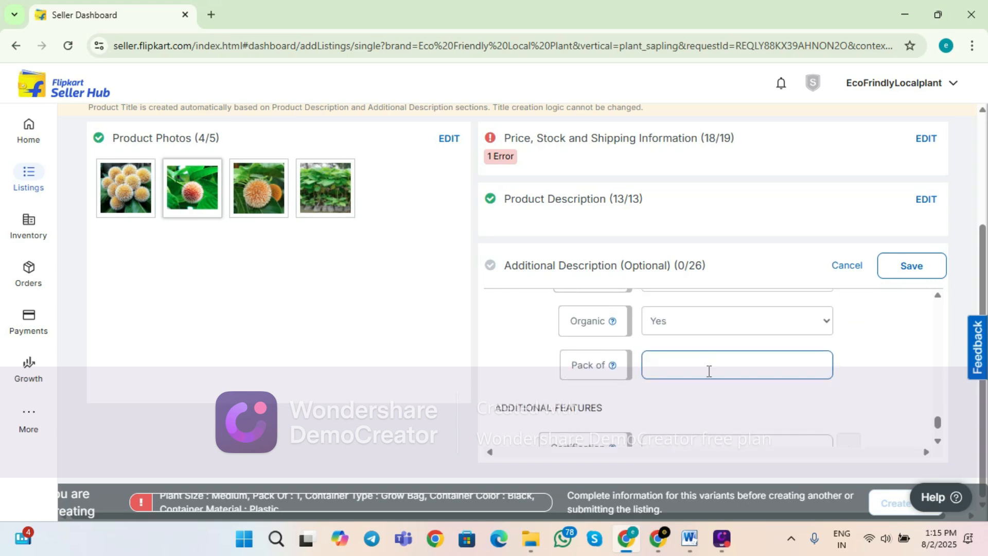
text(1)
scroll(711, 368, down, 2)
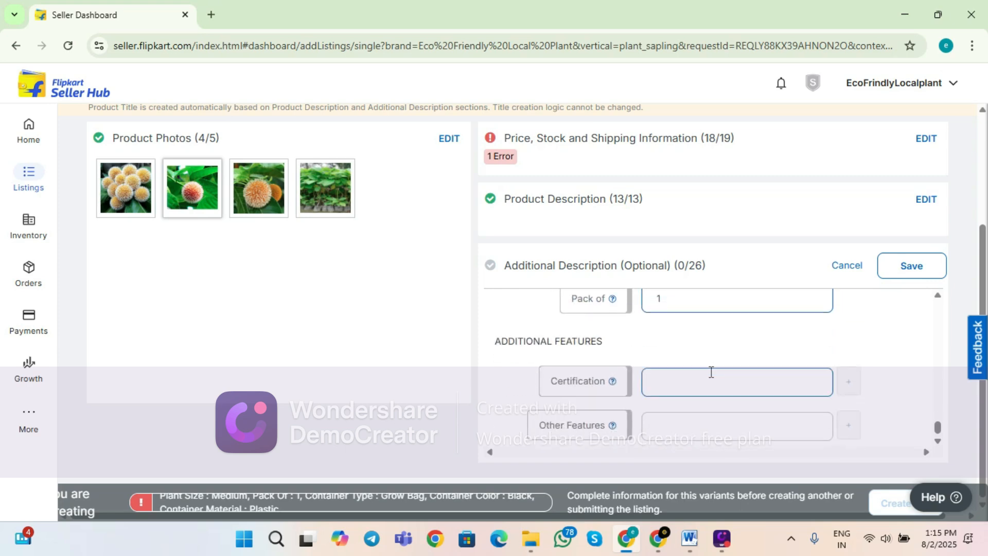
click(906, 276)
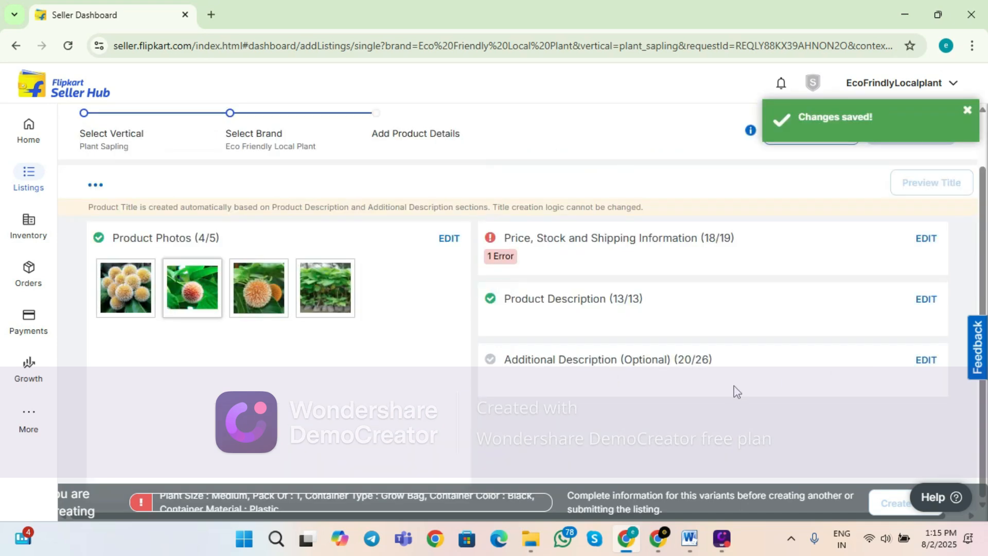
Step: Change the Seller SKU ID to Eco-Kadam-001 in the price, stock and shipping information and save the section
click(925, 238)
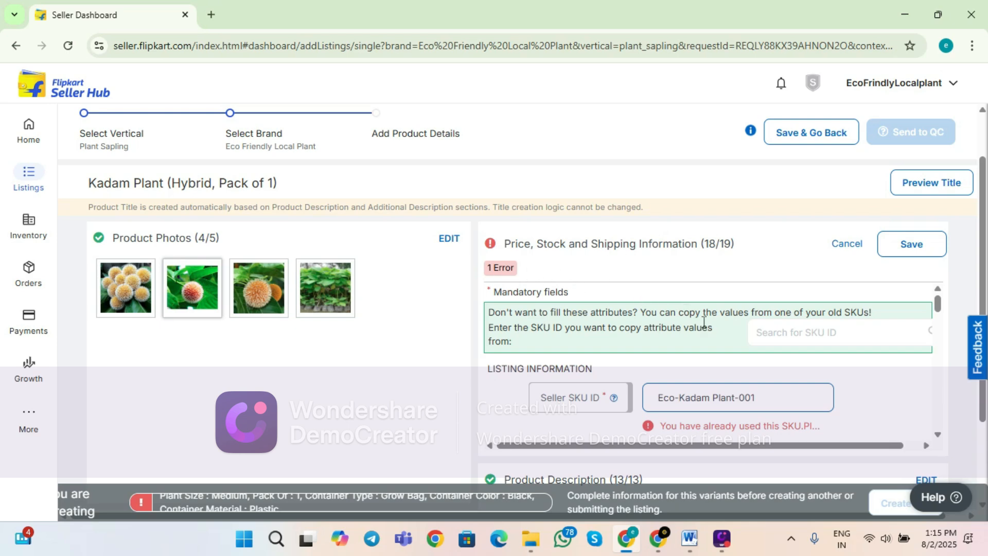
scroll(708, 335, down, 2)
scroll(708, 348, up, 2)
click(736, 399)
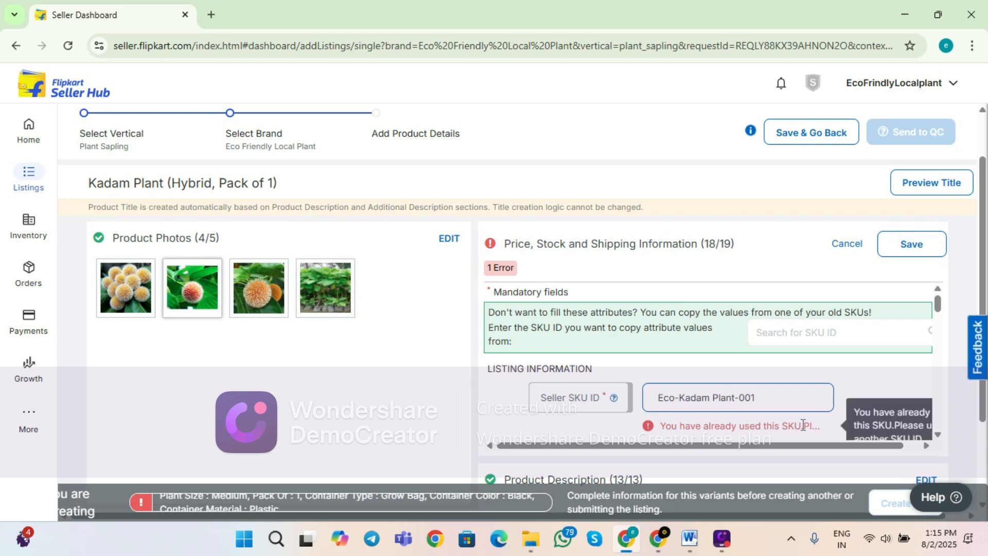
key(BackSpace)
key(BackSpace)
key(BackSpace)
key(BackSpace)
key(BackSpace)
key(BackSpace)
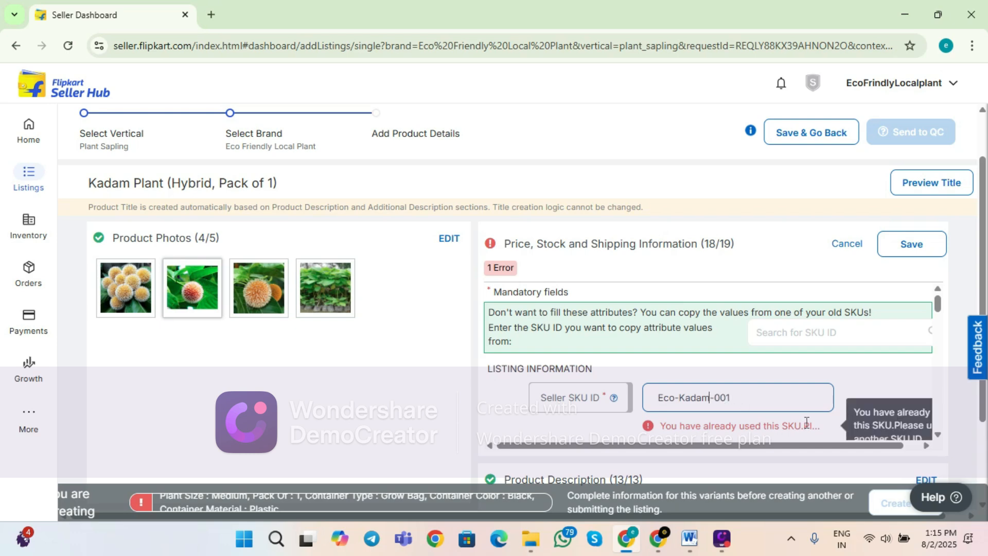
click(906, 247)
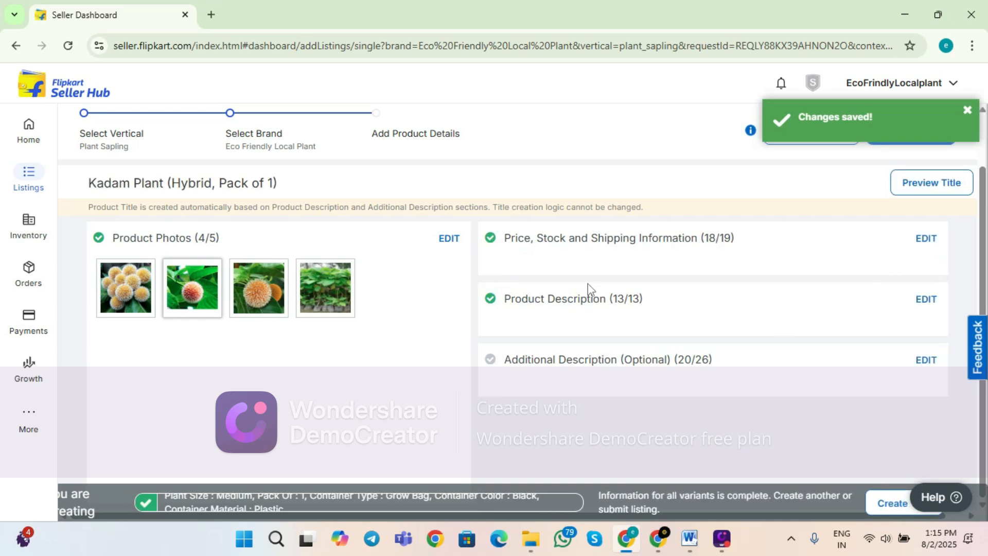
Step: Send the completed kadam plant listing to QC and look over the single listings in progress
scroll(809, 328, up, 1)
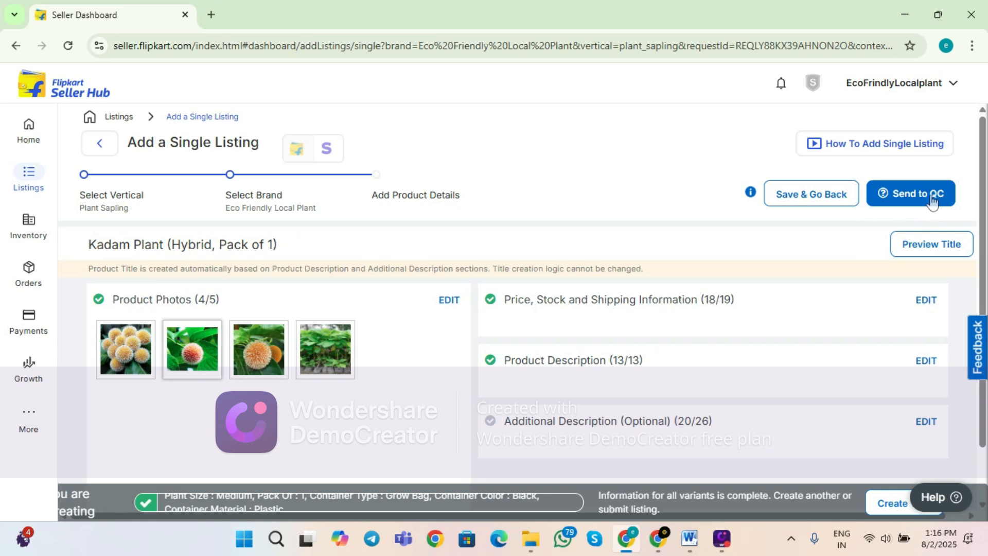
click(927, 196)
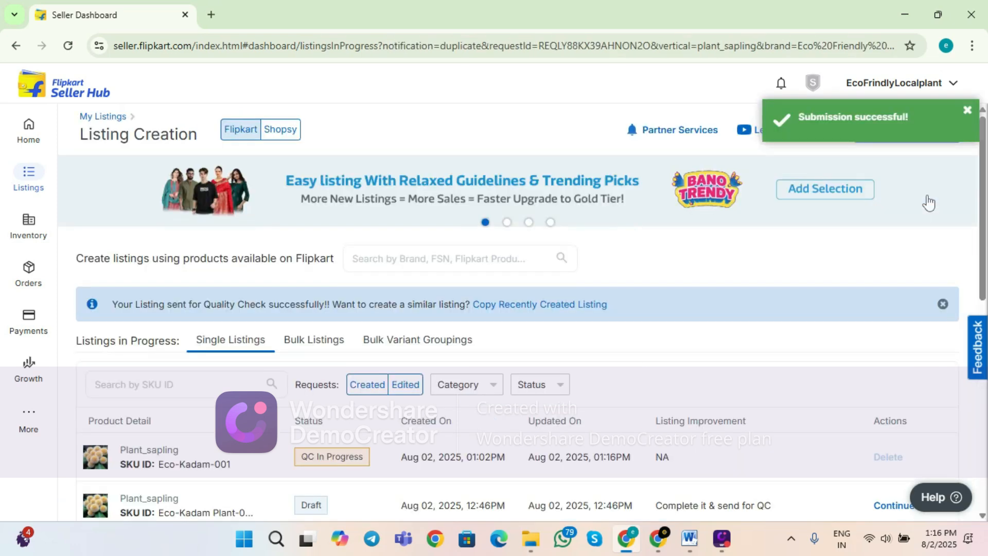
scroll(841, 281, down, 2)
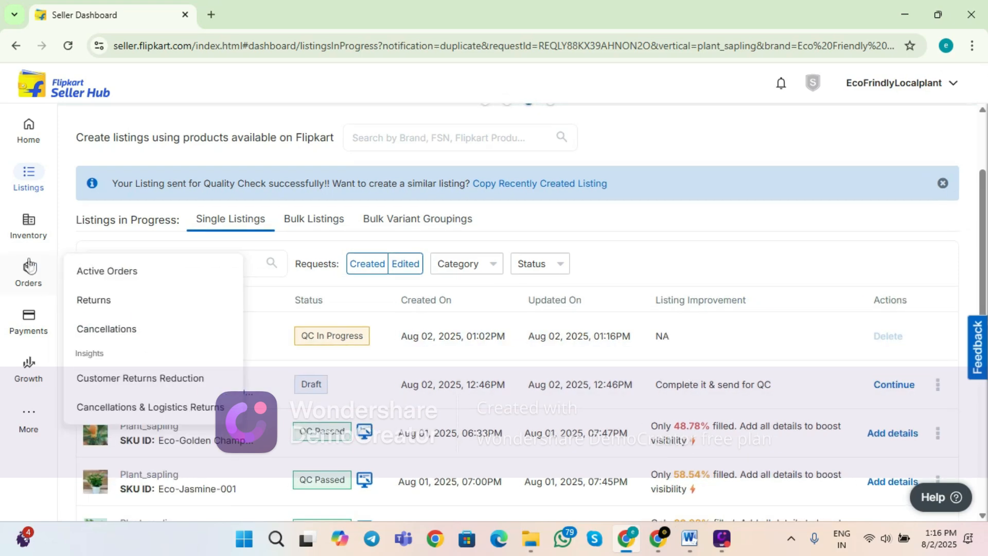
Step: Browse the active listings under My Listings and return to the seller home page
mouse_move(31, 181)
click(105, 178)
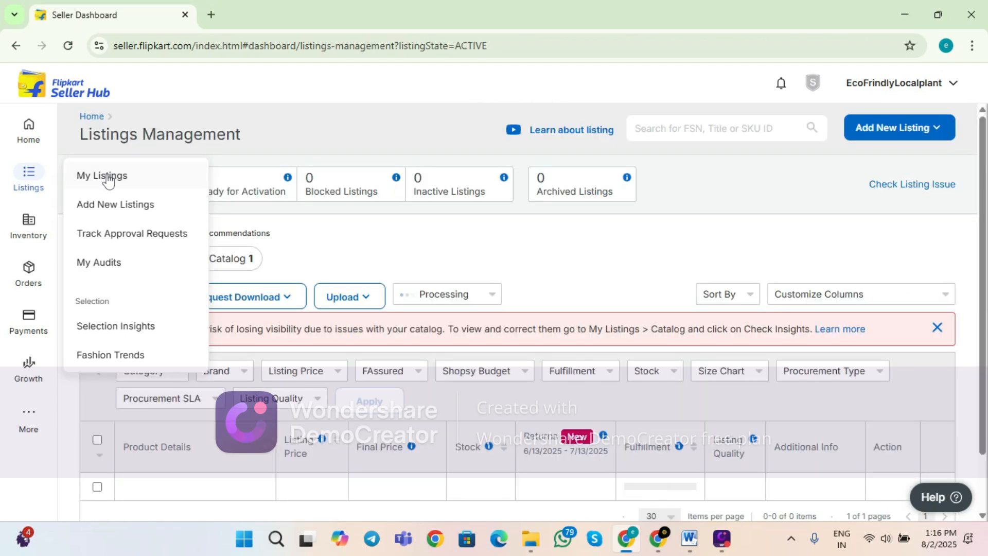
scroll(415, 332, down, 10)
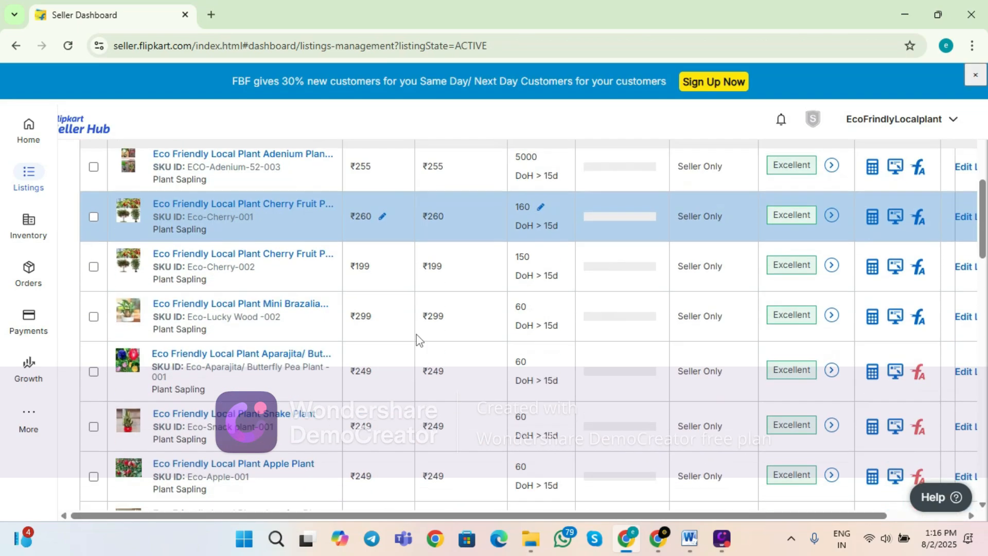
scroll(414, 342, down, 12)
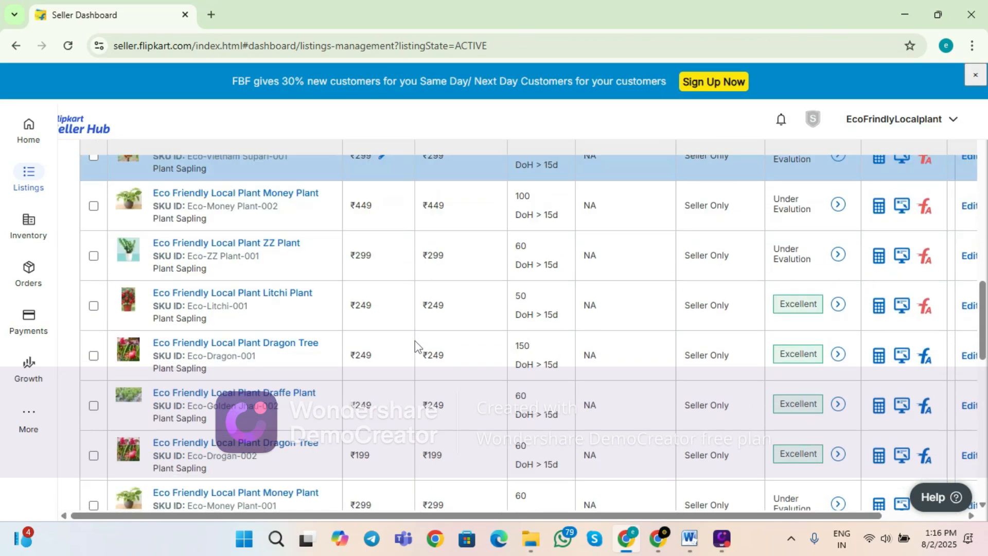
scroll(415, 347, down, 8)
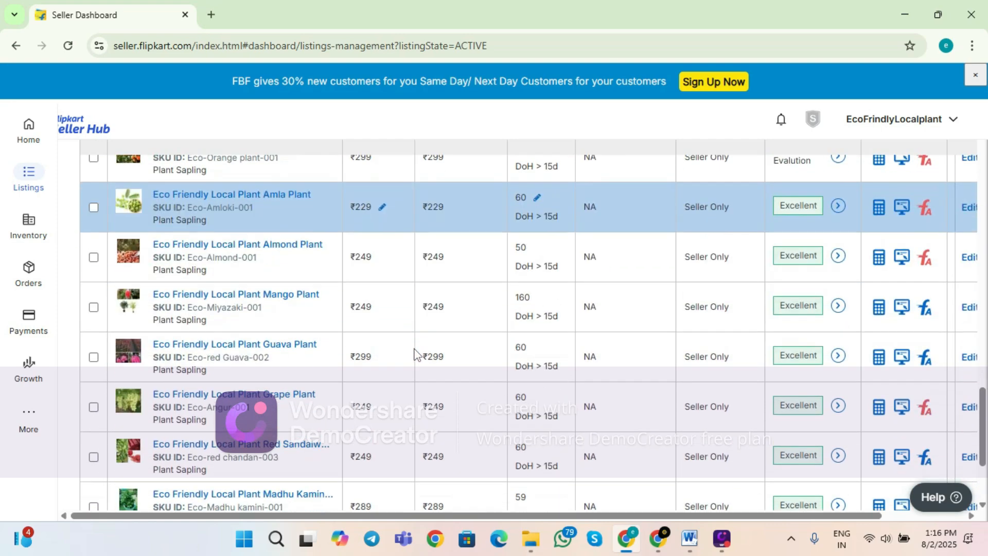
scroll(415, 350, up, 20)
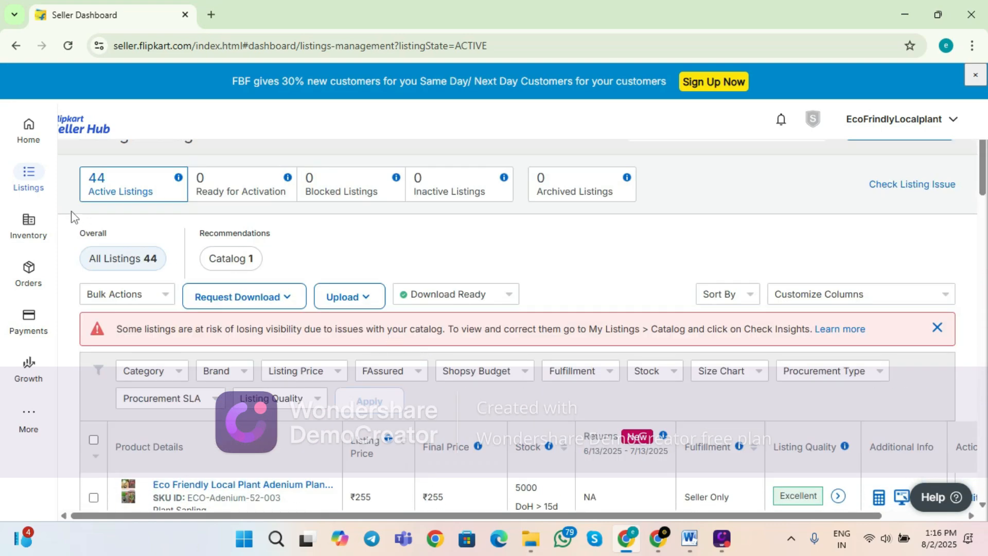
mouse_move(27, 170)
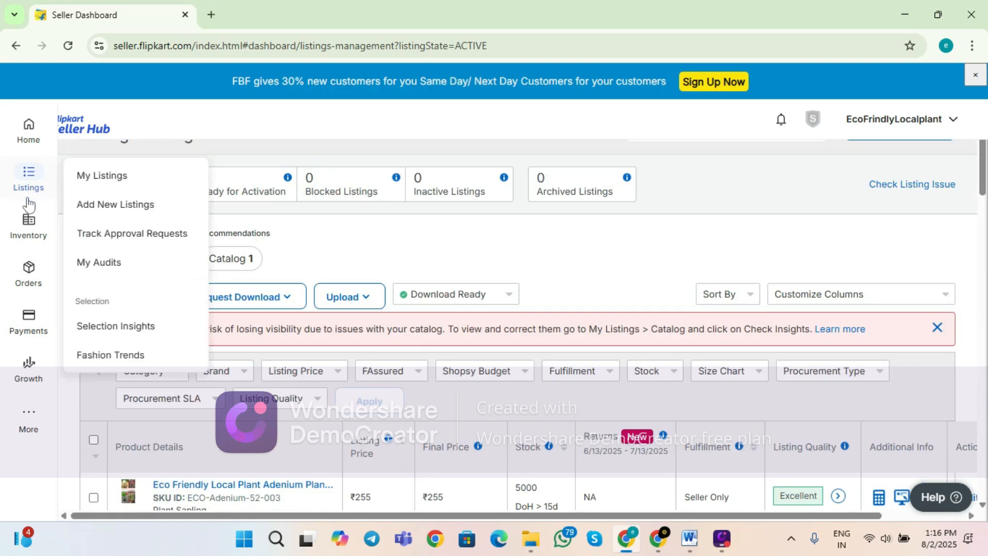
click(28, 130)
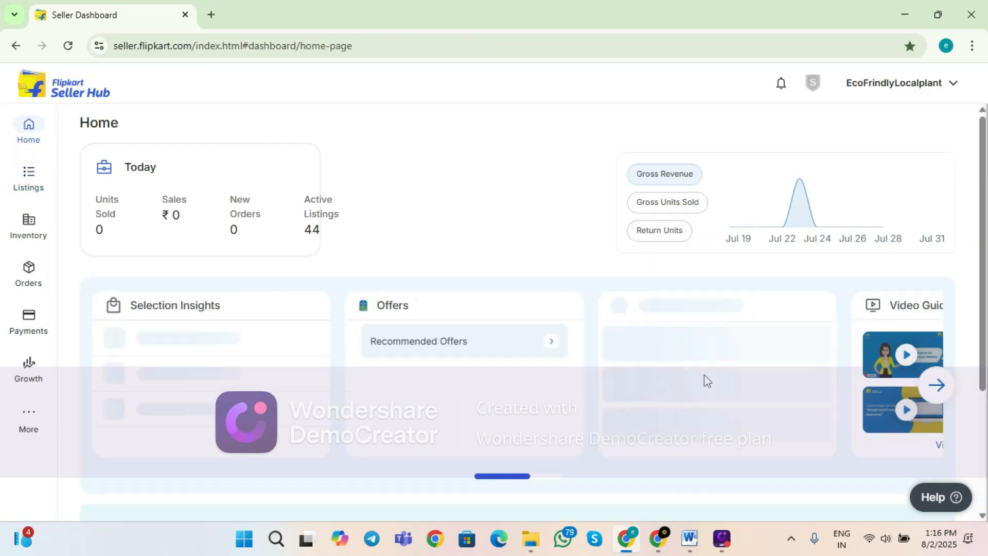